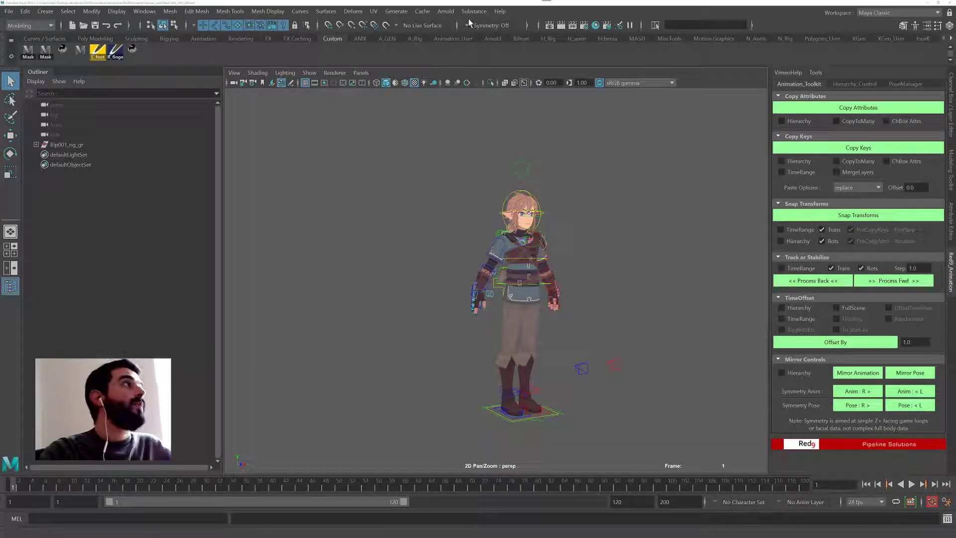
left_click(504, 11)
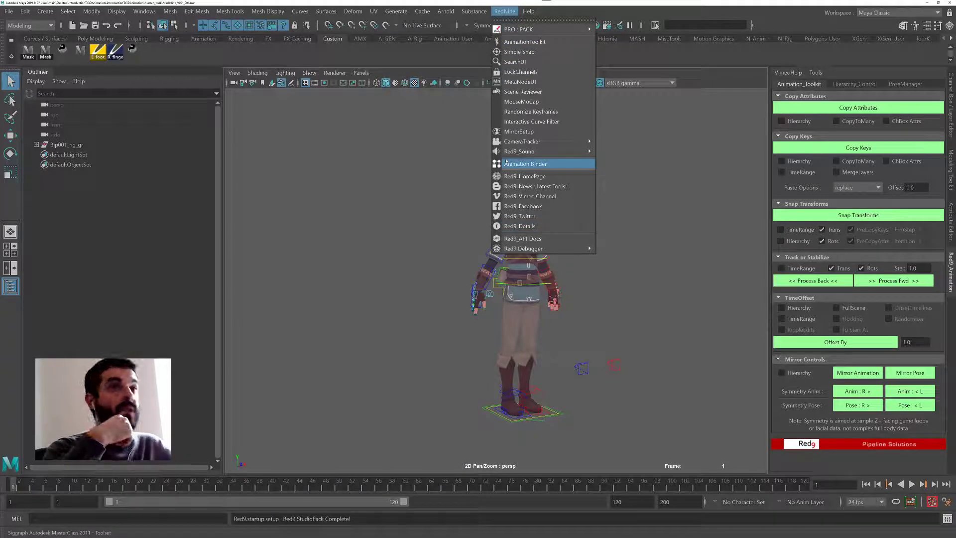
left_click(642, 320)
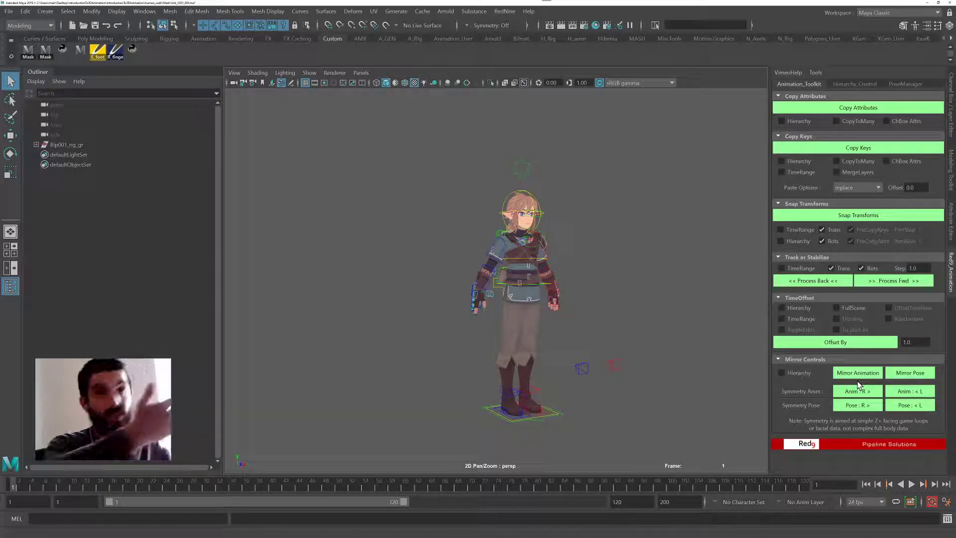
left_click_drag(530, 258, 492, 258, "alt")
middle_click_drag(522, 273, 531, 231, "alt")
mouse_move(531, 231)
right_mouse_down("alt")
mouse_move(696, 299)
mouse_move(541, 226)
right_mouse_up("alt")
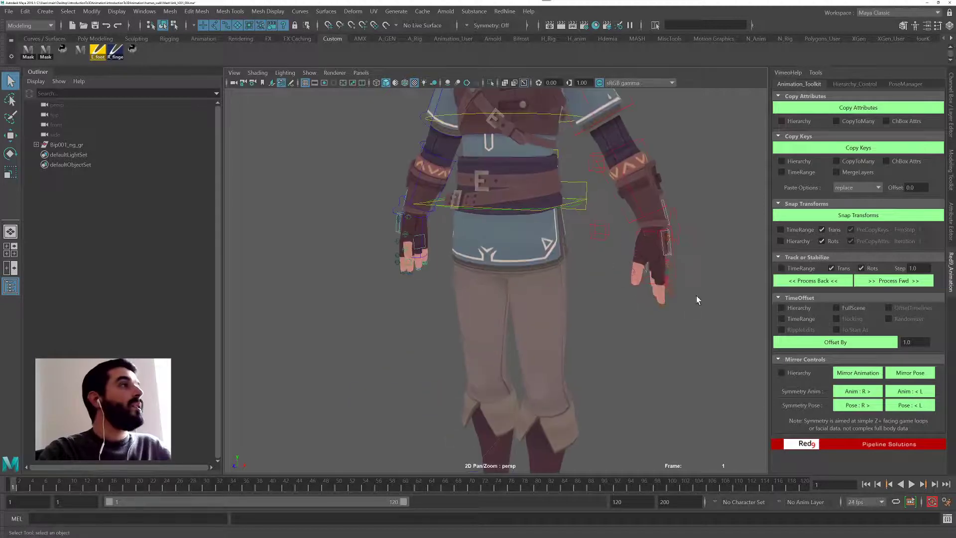
scroll(542, 229, "down", 4)
left_click_drag(544, 235, 518, 166, "alt")
Step: Open the Red9 MirrorSetup tool and place its window beside the character
left_click(505, 11)
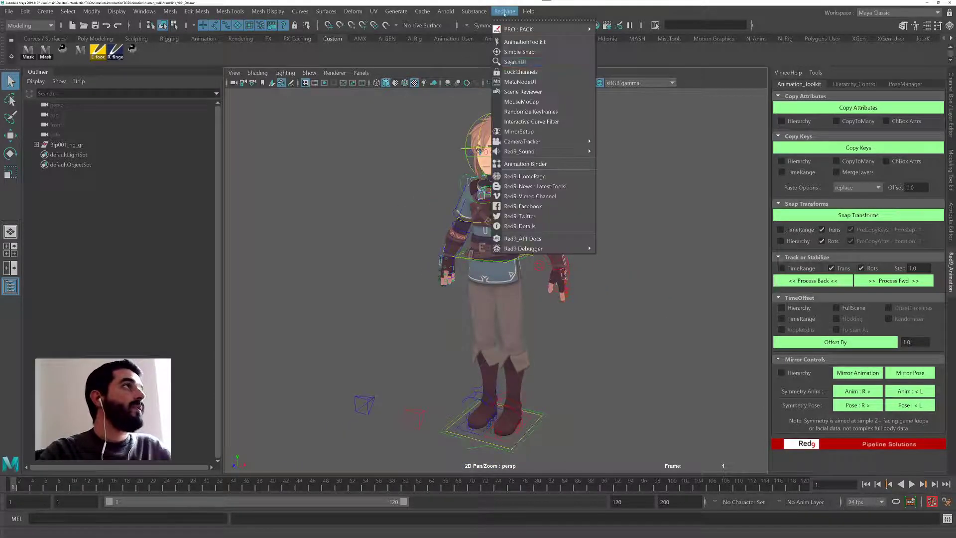
left_click(521, 132)
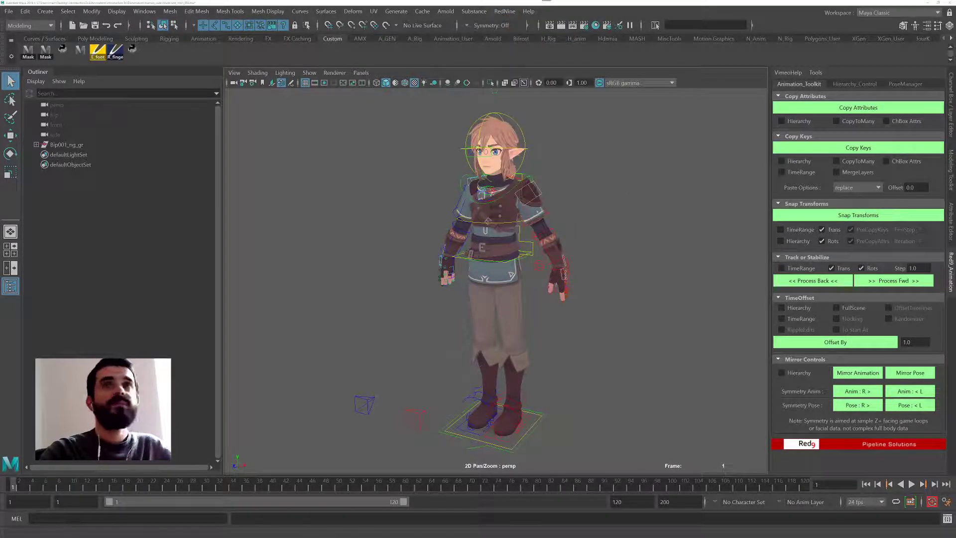
left_click_drag(656, 141, 668, 129)
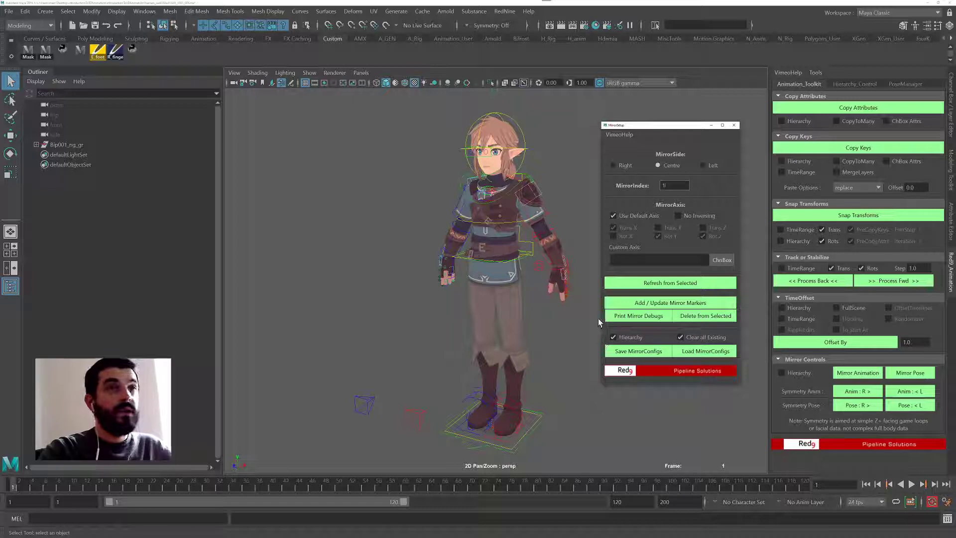
Step: Select the character's left forearm and left upper arm controls in turn, and move the MirrorSetup window farther from the character
left_click(543, 209)
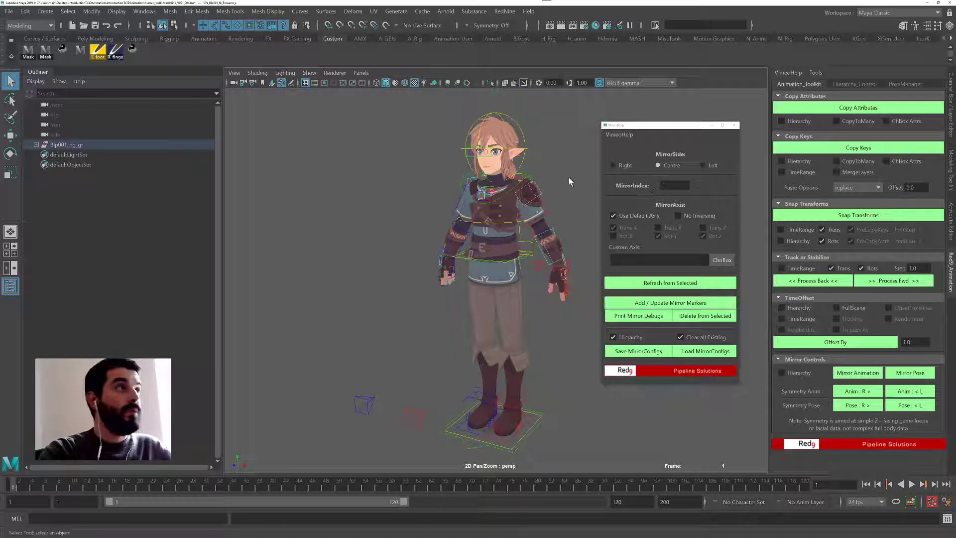
left_click_drag(532, 215, 554, 209, "alt")
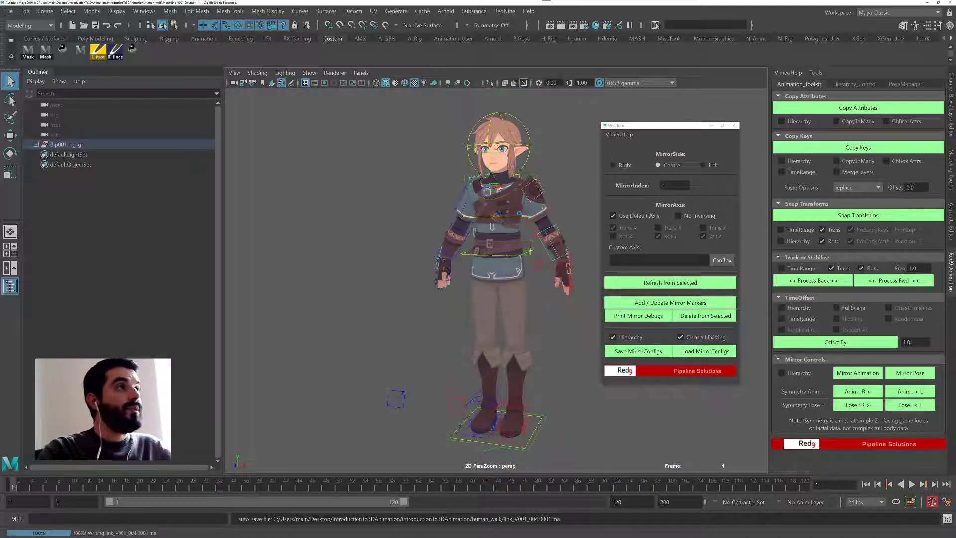
middle_click_drag(519, 213, 500, 210, "alt")
right_click_drag(462, 181, 494, 204, "alt")
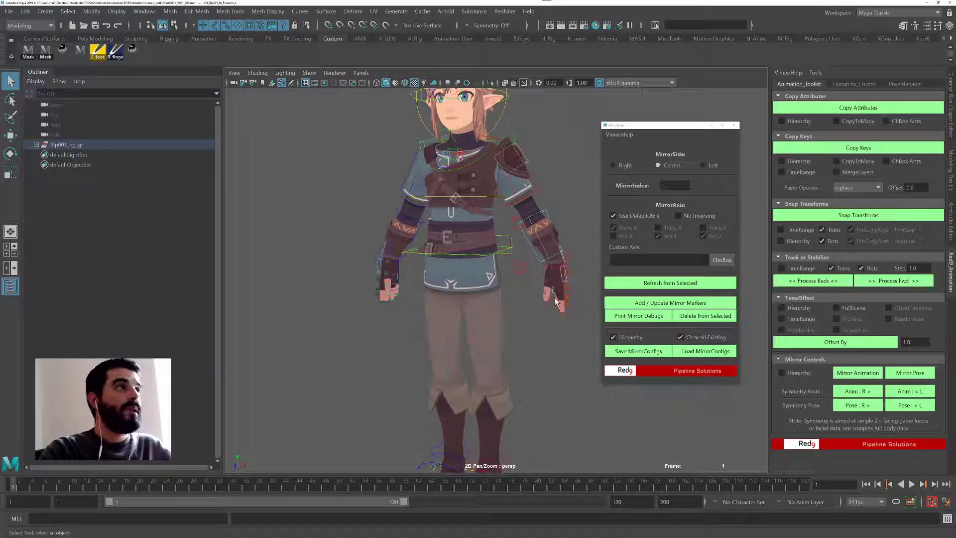
left_click(534, 184)
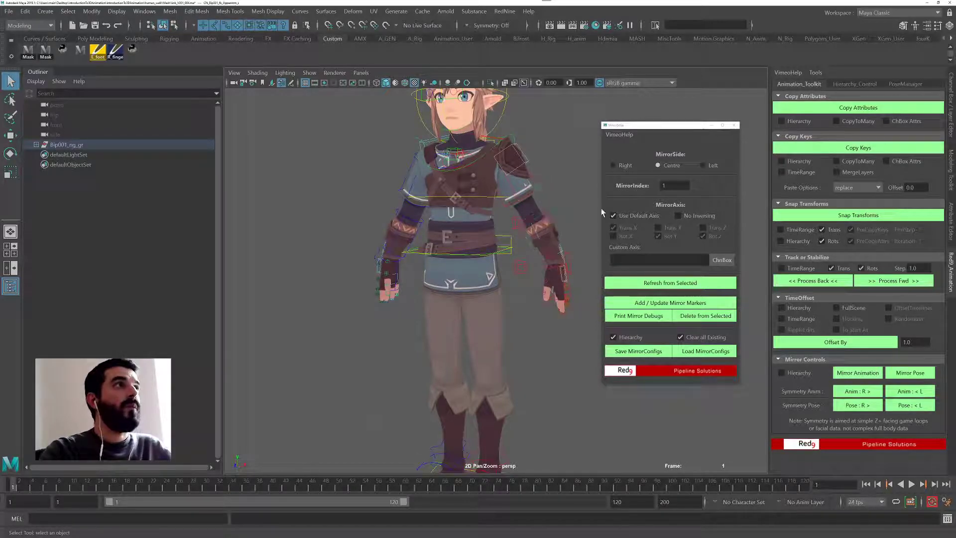
left_click(664, 186)
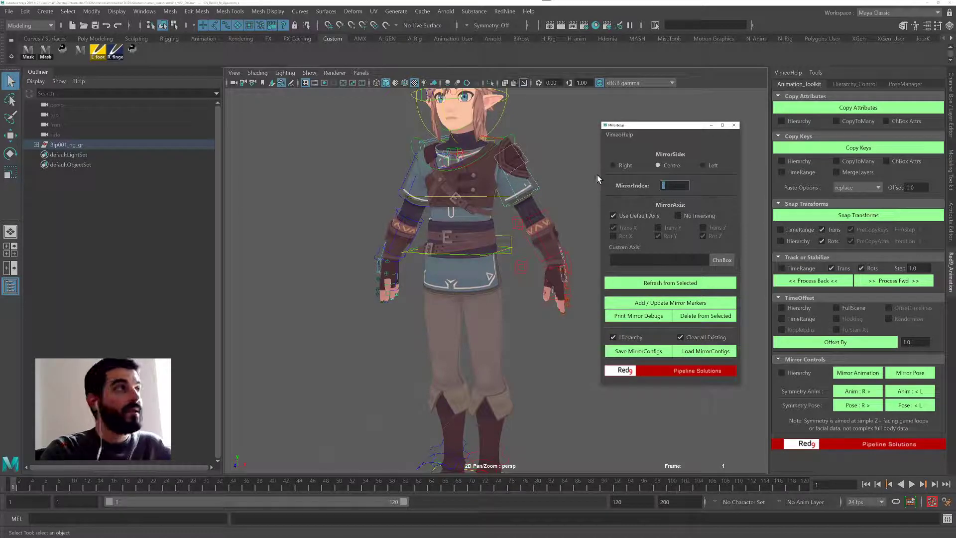
left_click_drag(672, 127, 699, 104)
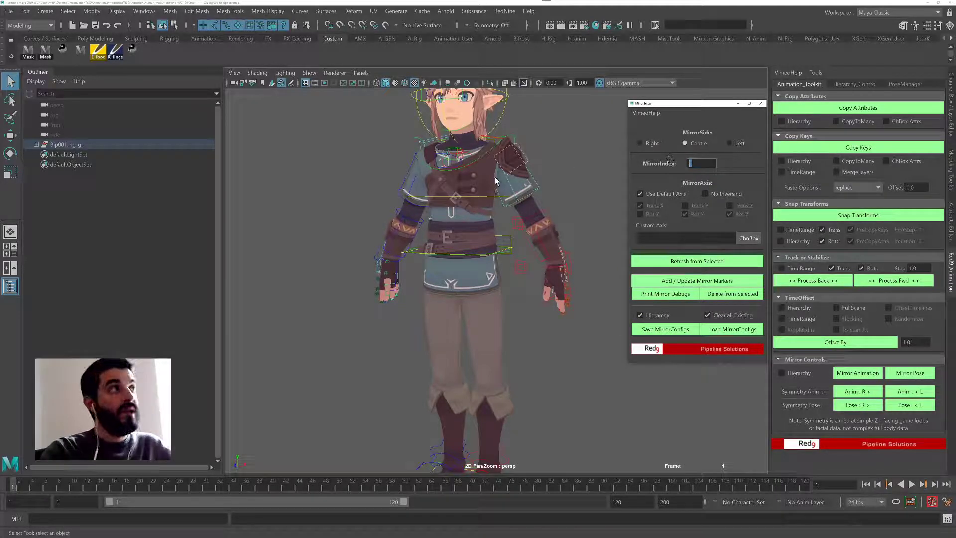
Step: Compare the left and right upper arm controls as a mirror pair by selecting them alternately, ending on the left forearm control
left_click_drag(495, 178, 389, 169, "alt")
left_click(409, 177)
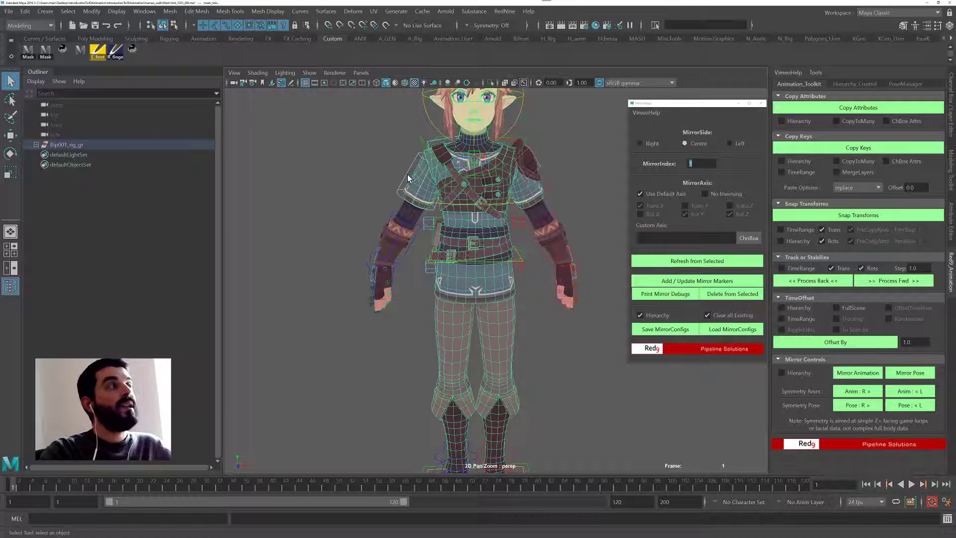
left_click(405, 174)
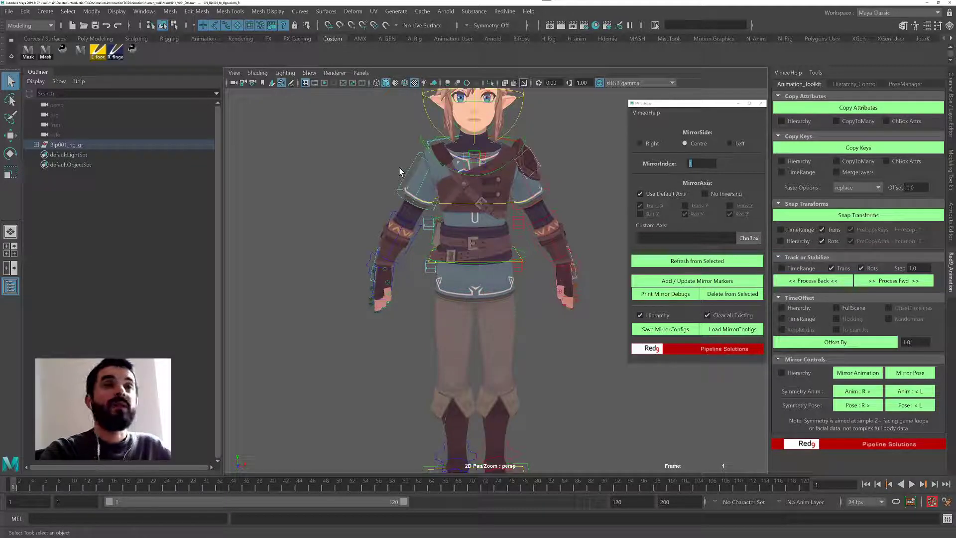
left_click(701, 164)
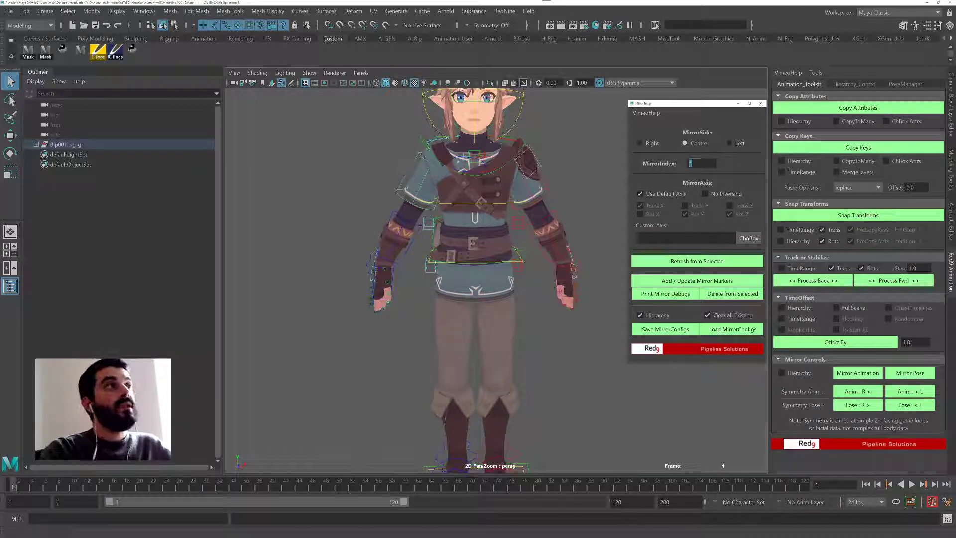
left_click(549, 182)
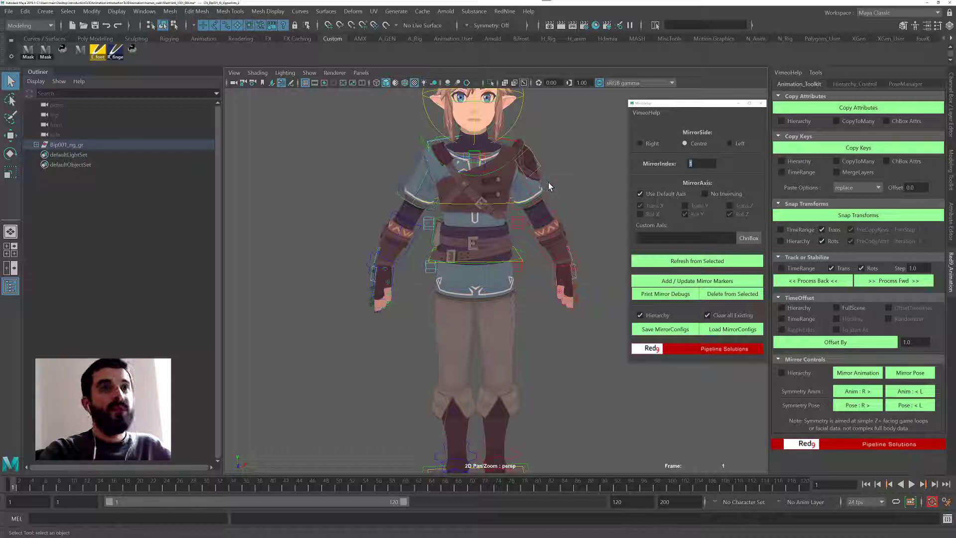
left_click_drag(410, 177, 409, 177)
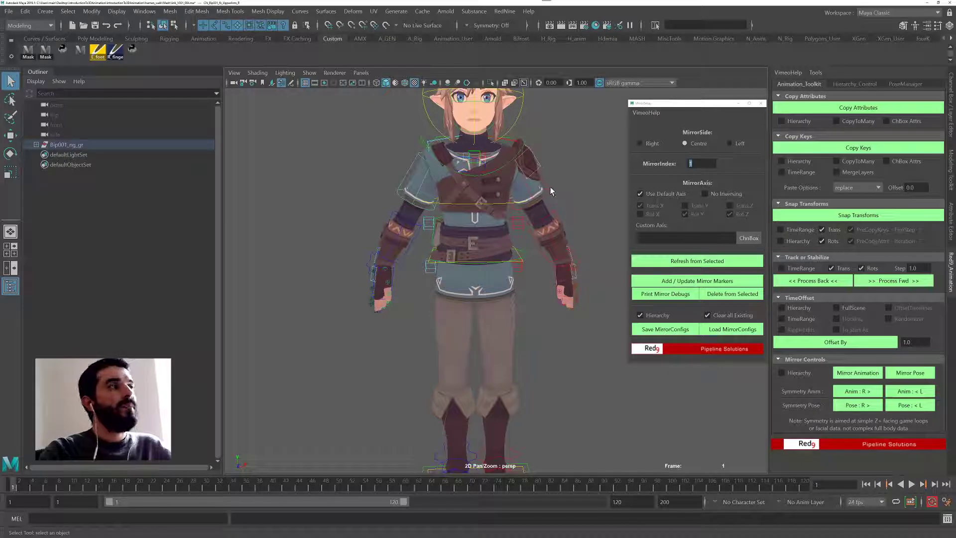
left_click(566, 231)
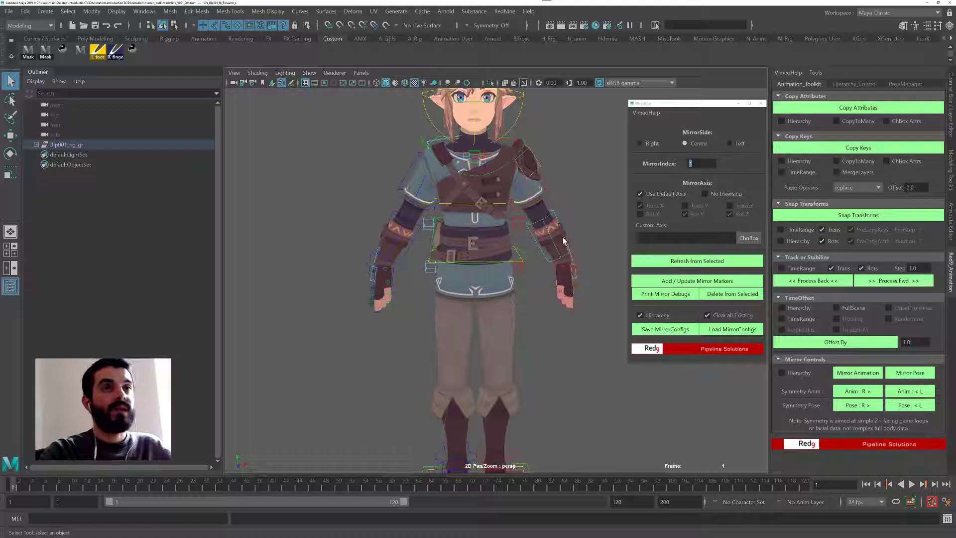
right_click_drag(551, 241, 513, 232, "alt")
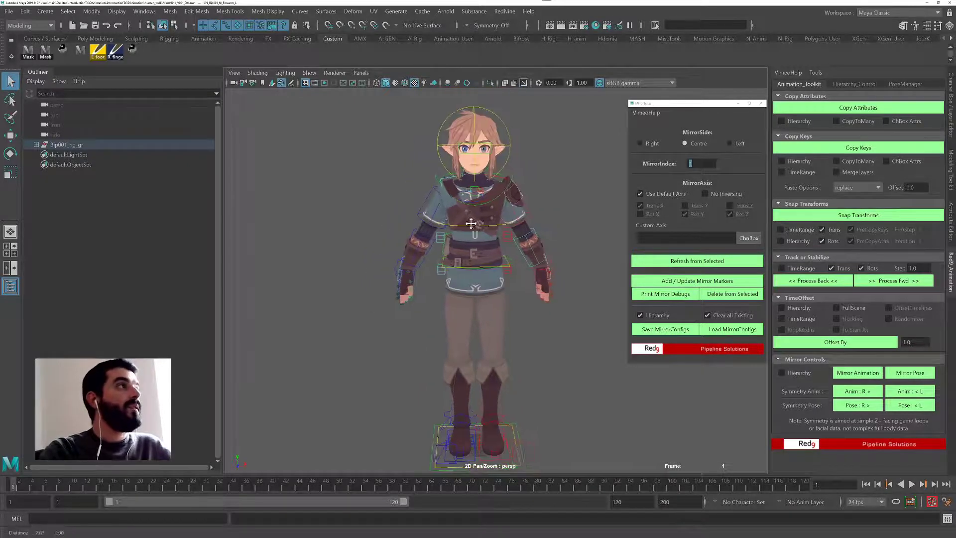
left_click_drag(513, 224, 474, 231, "alt")
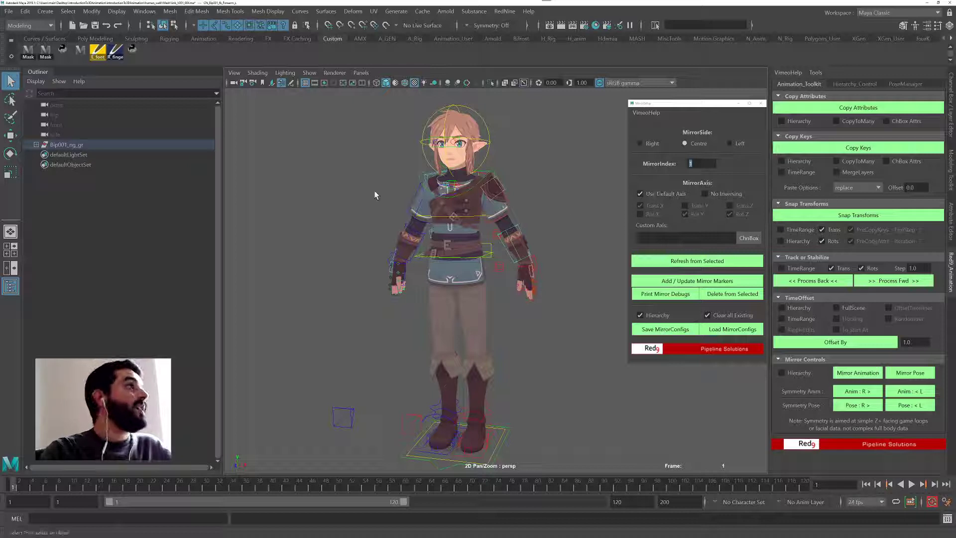
mouse_move(375, 193)
left_mouse_down("alt")
mouse_move(376, 184)
mouse_move(368, 190)
left_mouse_up("alt")
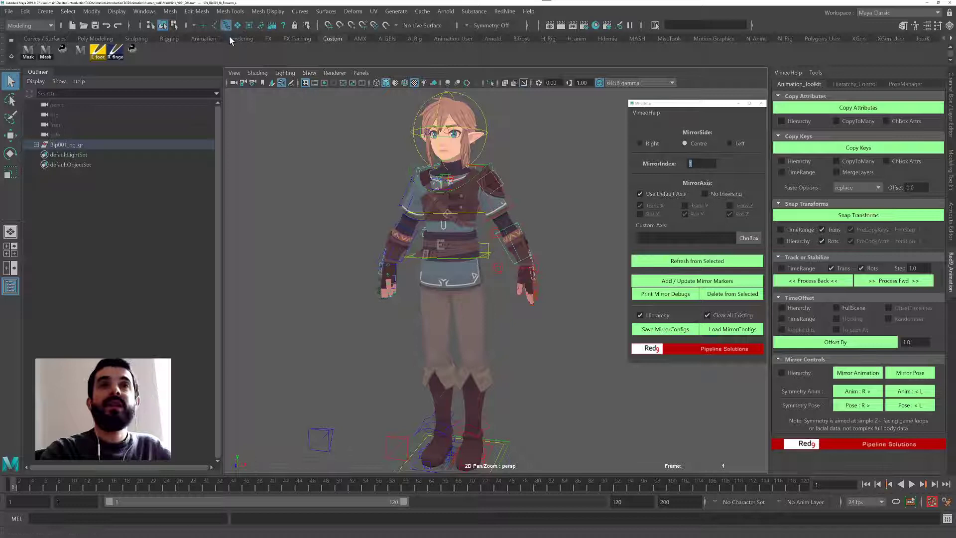
Step: Show the Channel Box and raise the left upper arm control by rotating it to about 65.6 degrees in Z
right_click_drag(376, 207, 594, 214, "alt")
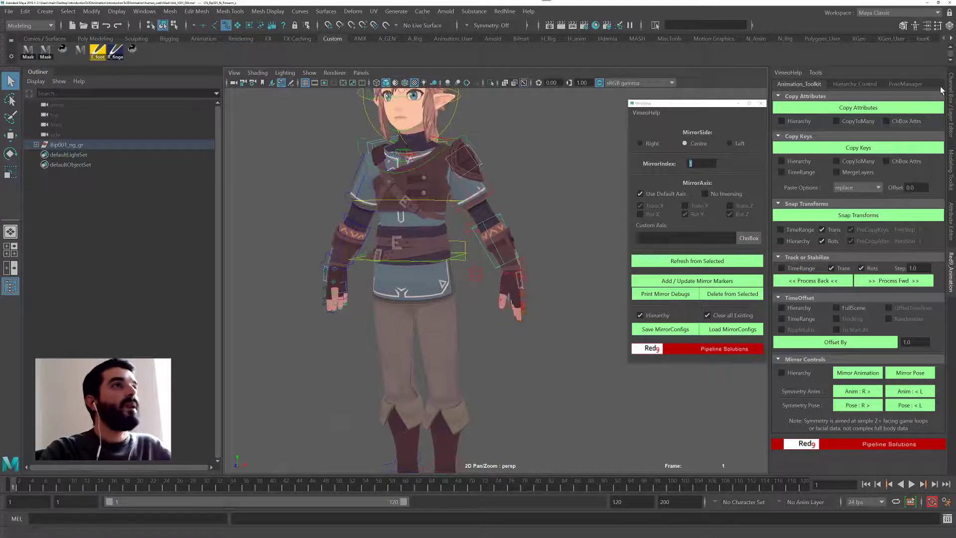
left_click(953, 98)
middle_click_drag(500, 248, 507, 298, "alt")
middle_click_drag(518, 266, 511, 309, "alt")
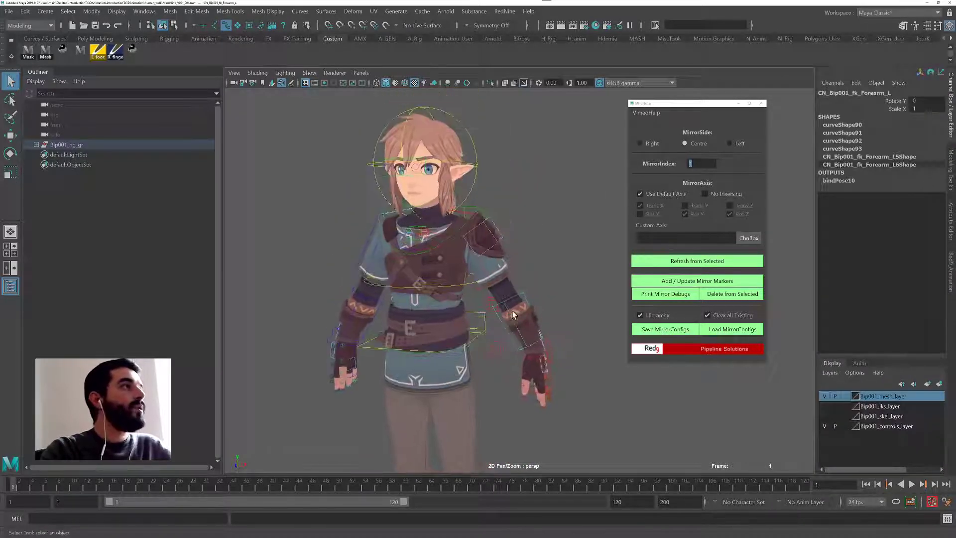
left_click(514, 264)
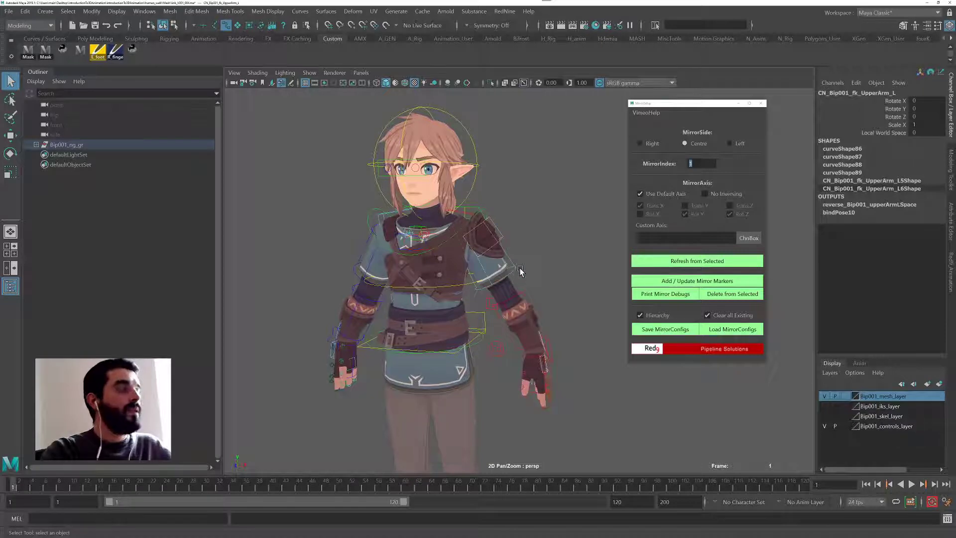
key("e")
left_click_drag(514, 224, 497, 186)
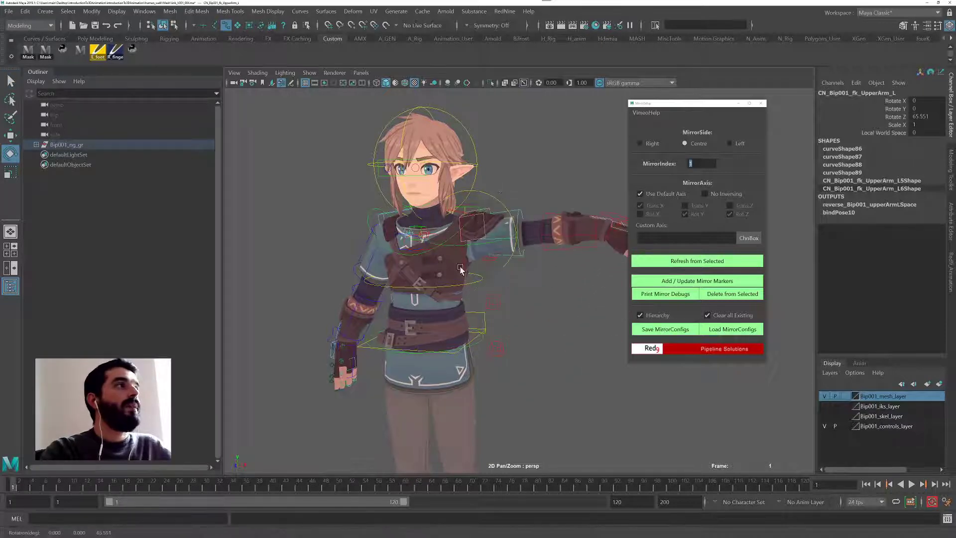
Step: Raise the right upper arm control to match the left by rotating it to about 64.4 degrees in Z
left_click_drag(462, 269, 459, 276, "alt")
middle_click_drag(459, 275, 448, 283, "alt")
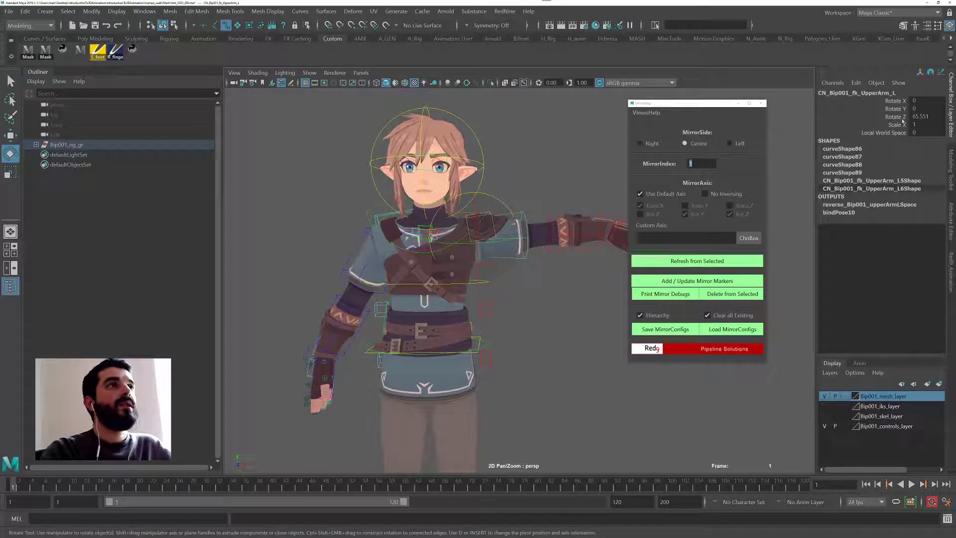
left_click_drag(577, 179, 597, 191)
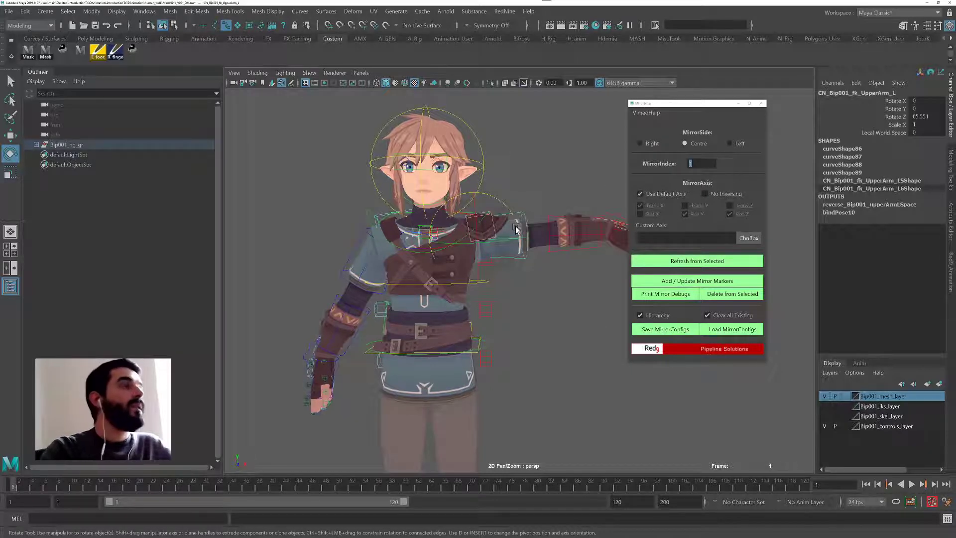
middle_click_drag(513, 230, 546, 229, "alt")
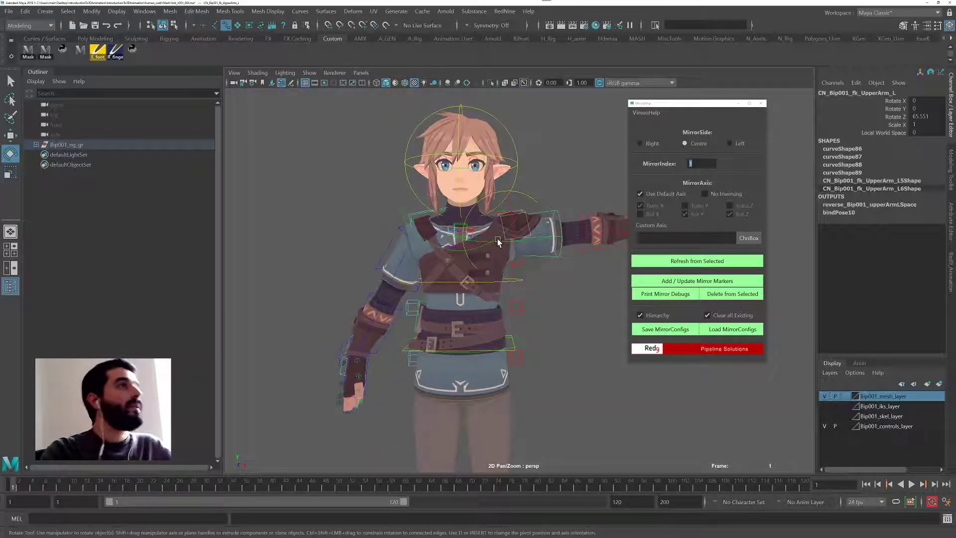
left_click(387, 246)
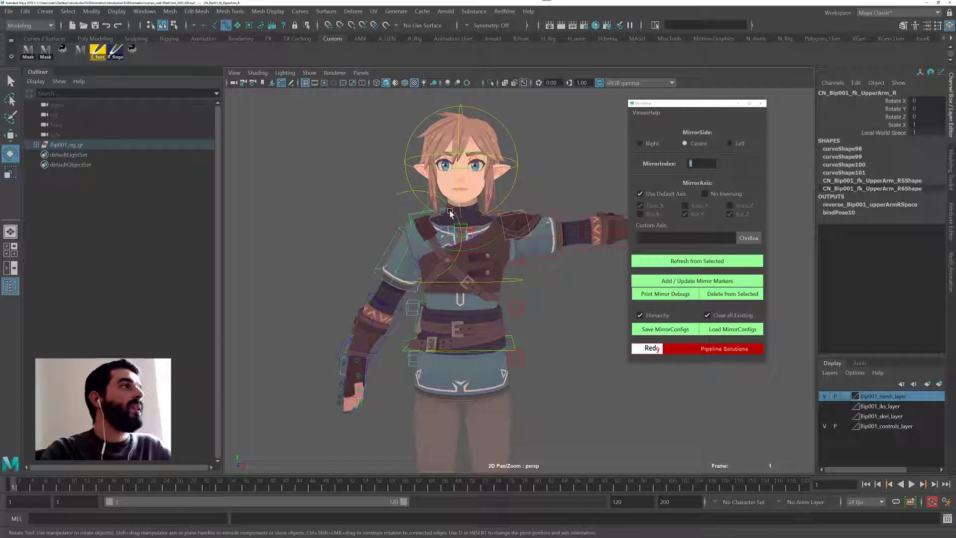
left_click_drag(451, 209, 450, 260)
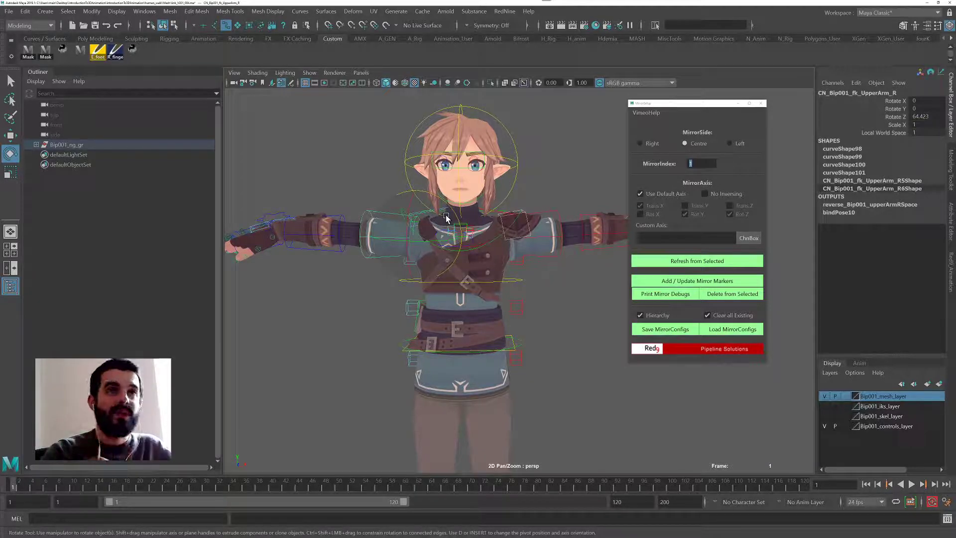
Step: Rotate the left upper arm control to about -11.6 in Y and the right one to about 80.8 in X and 0.6 in Y
left_click_drag(463, 234, 536, 273)
left_click(544, 229)
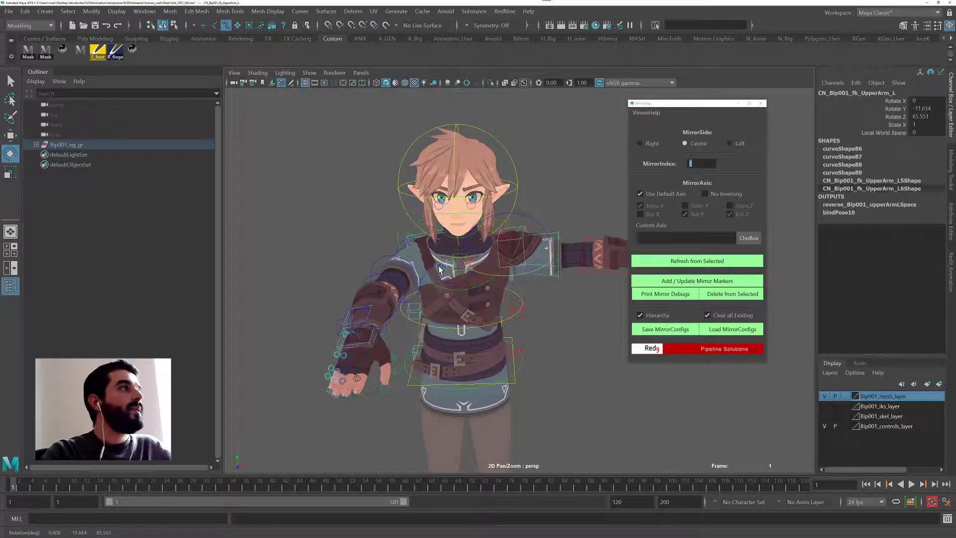
left_click(400, 271)
left_click(390, 258)
left_click_drag(419, 278, 357, 297)
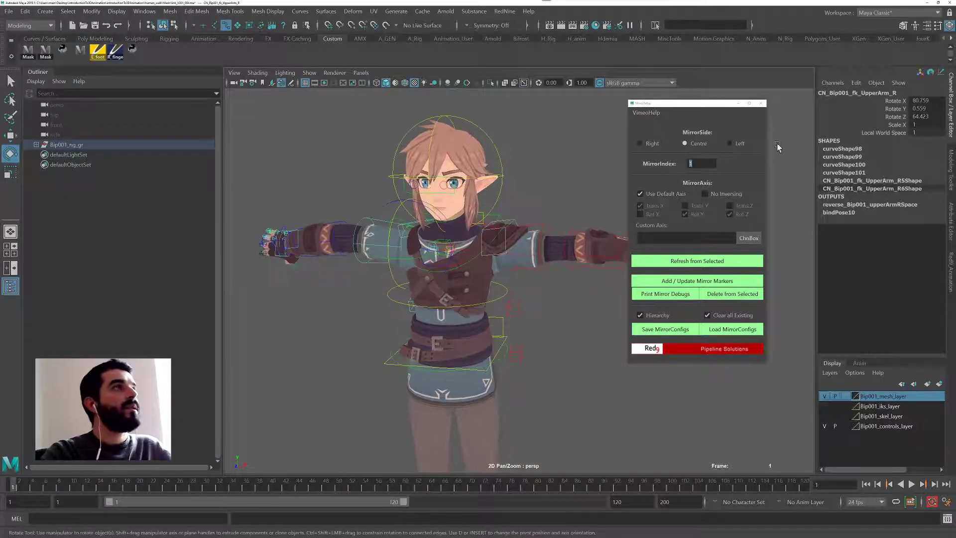
Step: Twist the left upper arm control to about 57.6 degrees in X
left_click(542, 227)
left_click(522, 231)
left_click_drag(487, 213, 479, 255)
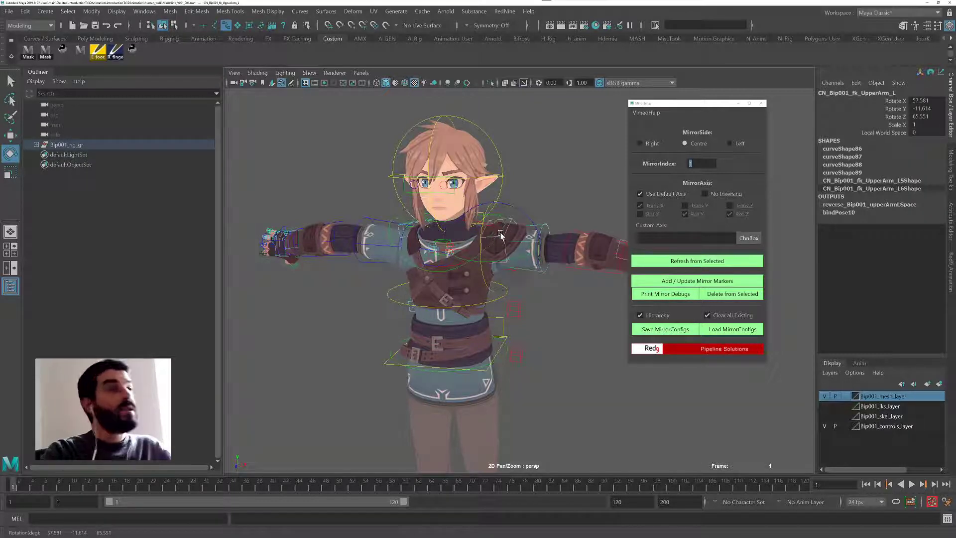
left_click_drag(545, 231, 504, 243, "alt")
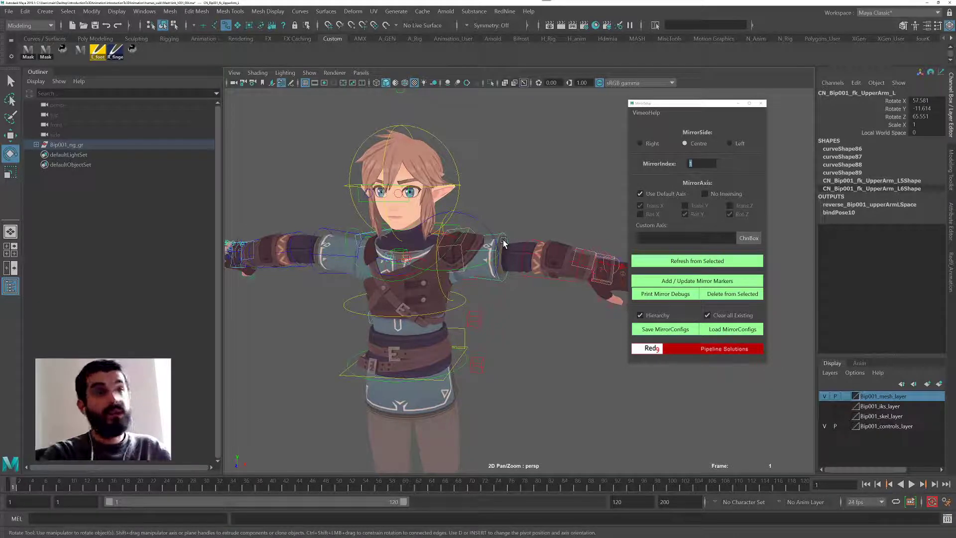
left_click_drag(505, 242, 525, 233, "alt")
middle_click_drag(525, 233, 532, 286, "alt")
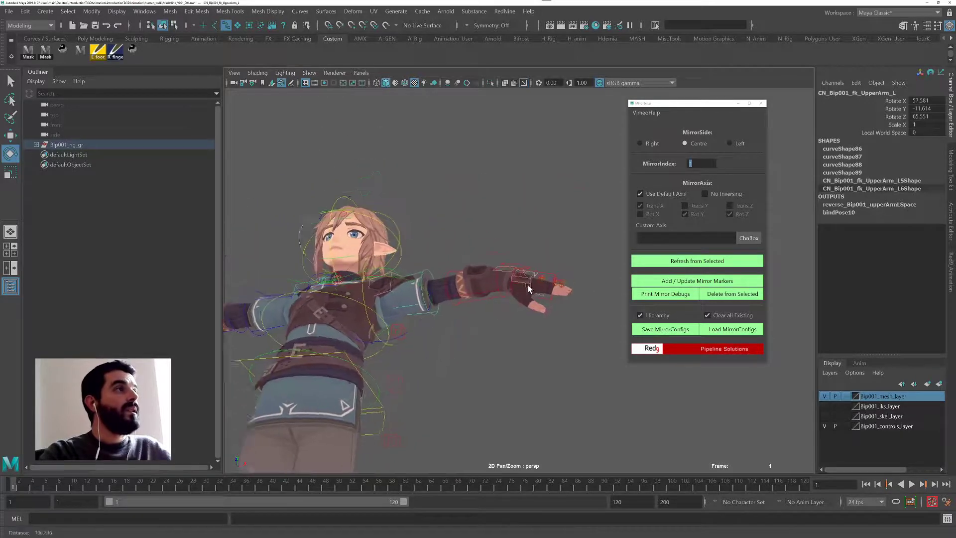
Step: Select the left arm's FK controls together in order: hand, forearm, upper arm and clavicle
scroll(543, 234, "up", 3)
left_click_drag(543, 234, 351, 177, "alt")
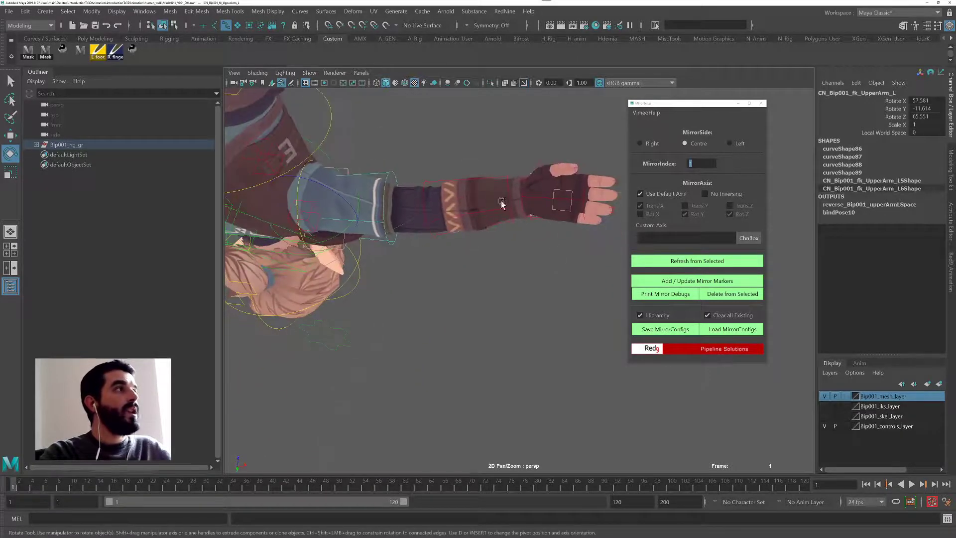
left_click_drag(502, 205, 420, 284, "alt")
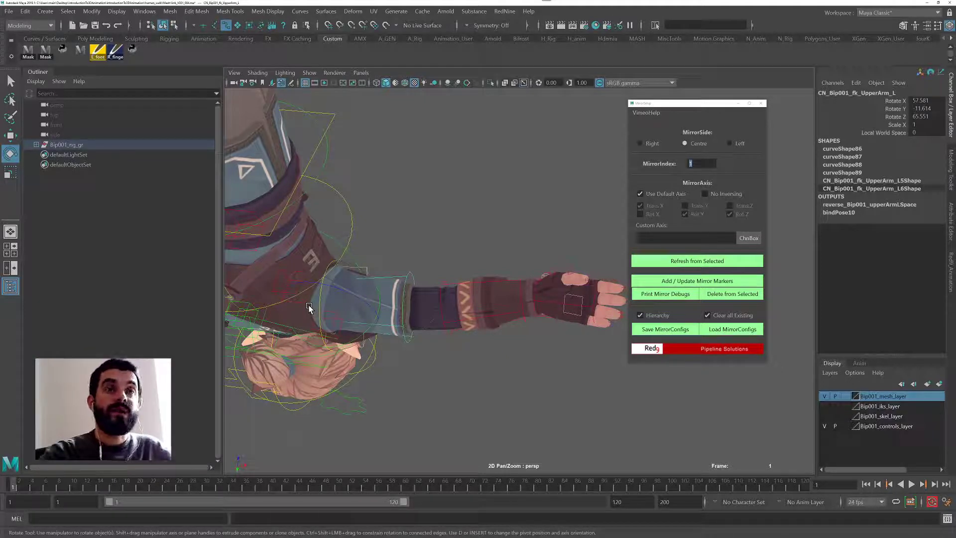
left_click(537, 303)
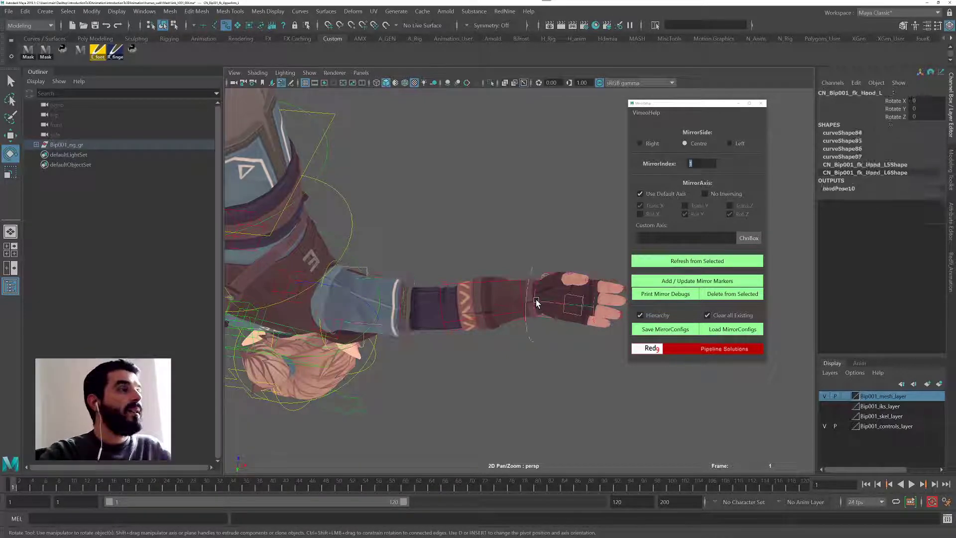
left_click(455, 323)
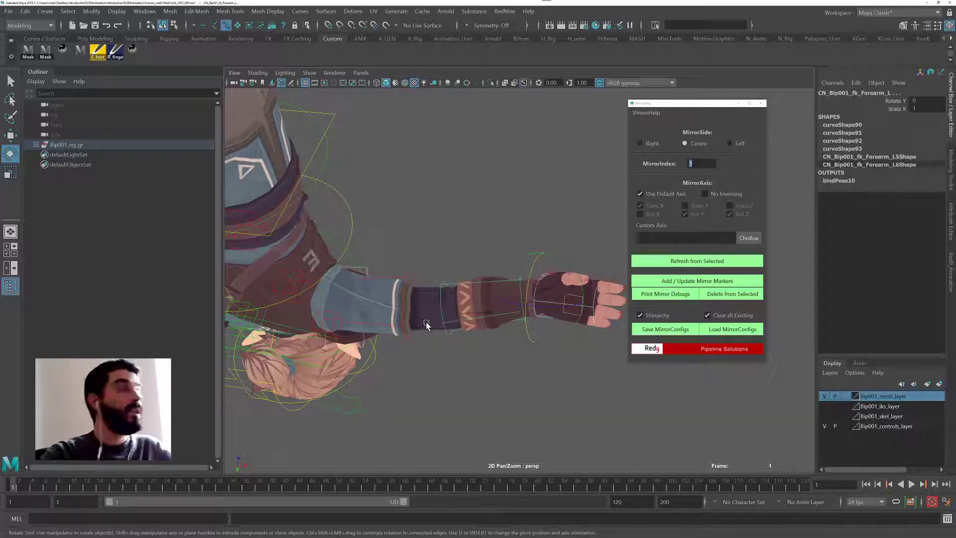
left_click(408, 277)
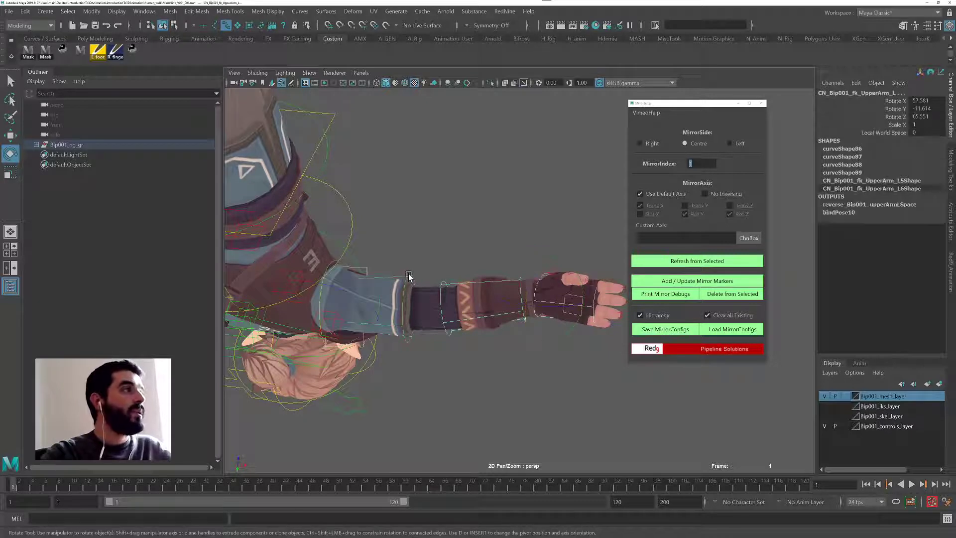
left_click_drag(332, 252, 299, 293, "alt")
left_click(301, 291)
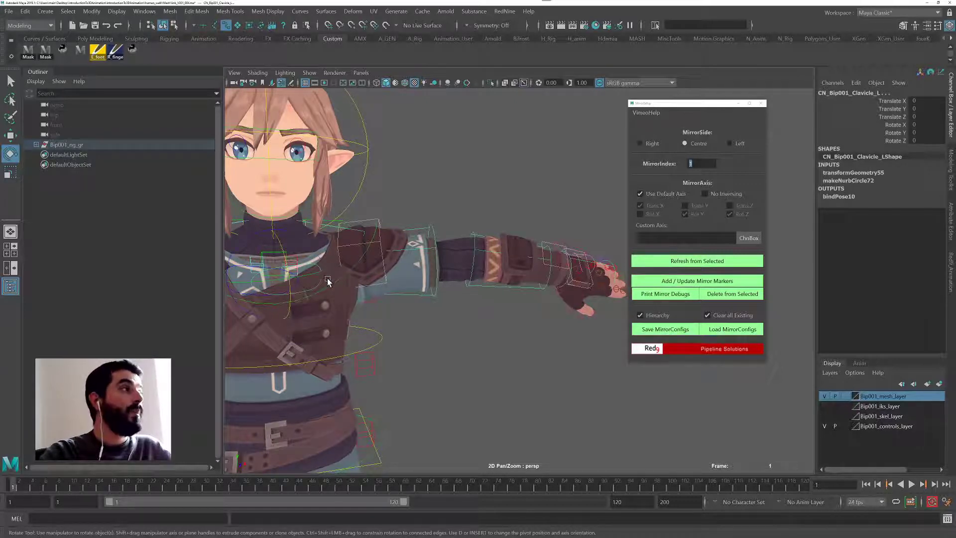
Step: Set the mirror side to Left with mirror index 1 for the selected left arm controls
left_click(703, 164)
key("Caps_Lock")
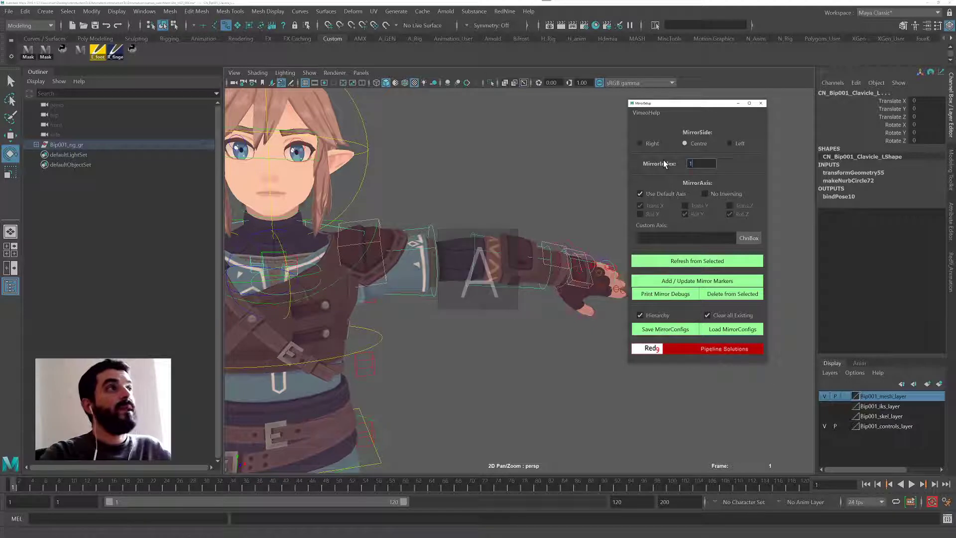
left_click(730, 145)
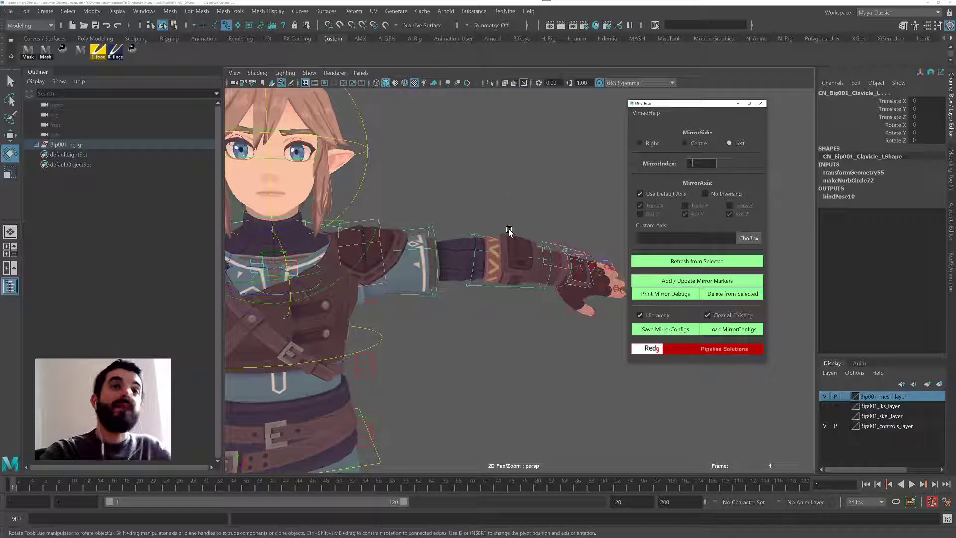
Step: Use No Inversing as the mirror axis and add incremented mirror markers to the selected left arm controls
left_click_drag(449, 228, 402, 320, "alt")
right_click_drag(401, 320, 495, 326, "alt")
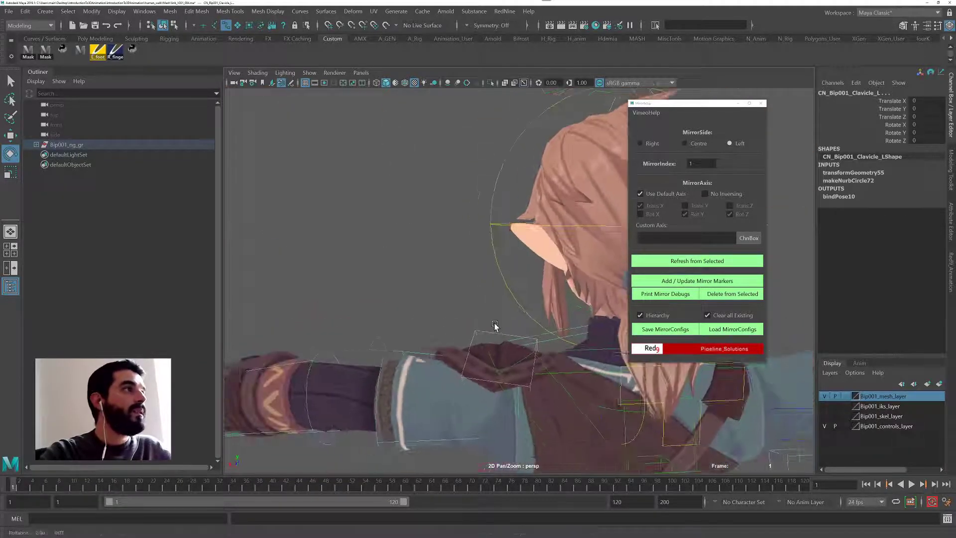
middle_click_drag(495, 327, 519, 309, "alt")
mouse_move(519, 310)
left_mouse_down("alt")
mouse_move(465, 297)
mouse_move(514, 304)
left_mouse_up("alt")
right_click_drag(515, 304, 858, 215, "alt")
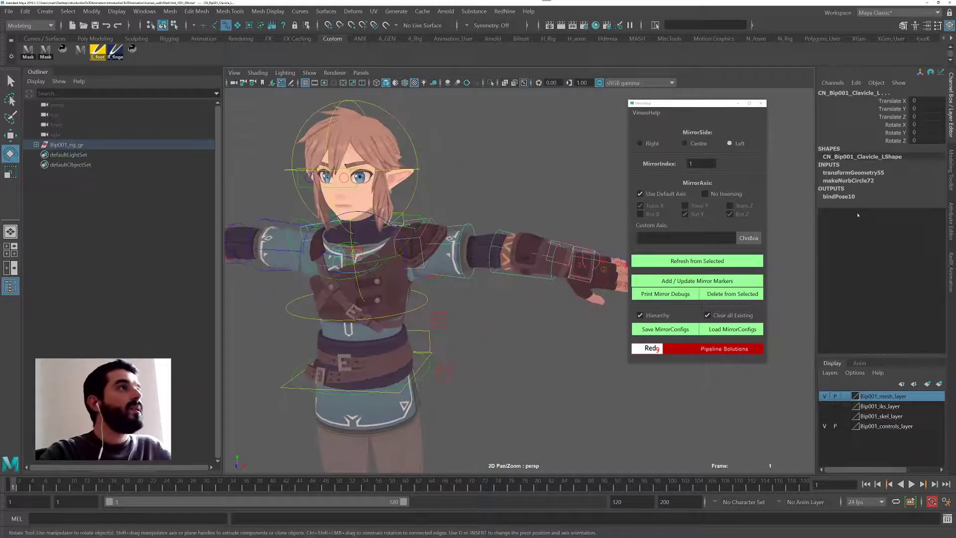
left_click(718, 193)
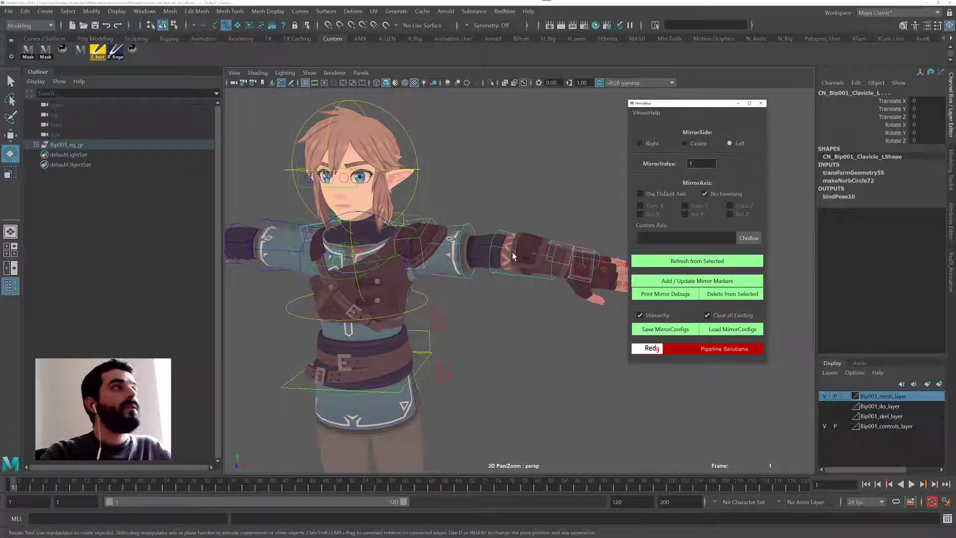
middle_click_drag(458, 256, 455, 257, "alt")
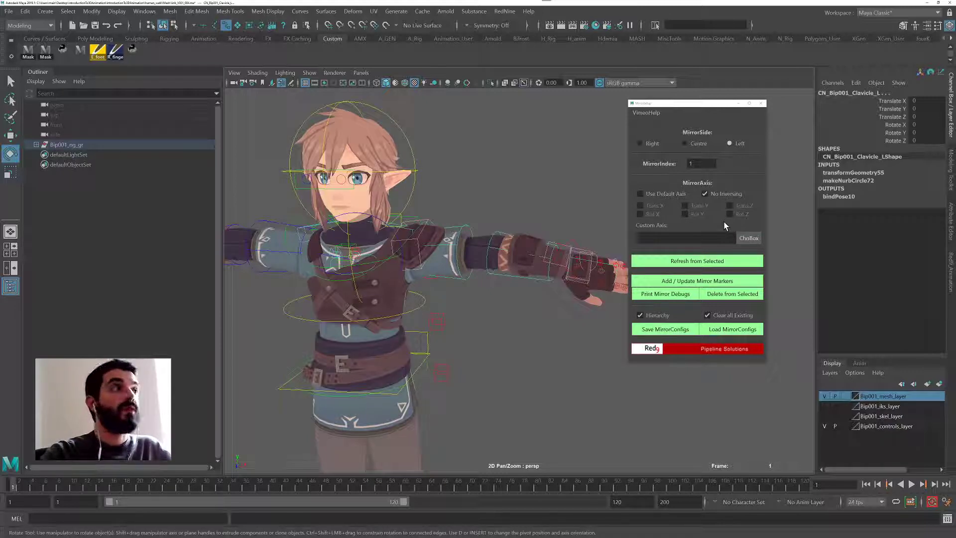
left_click(676, 282)
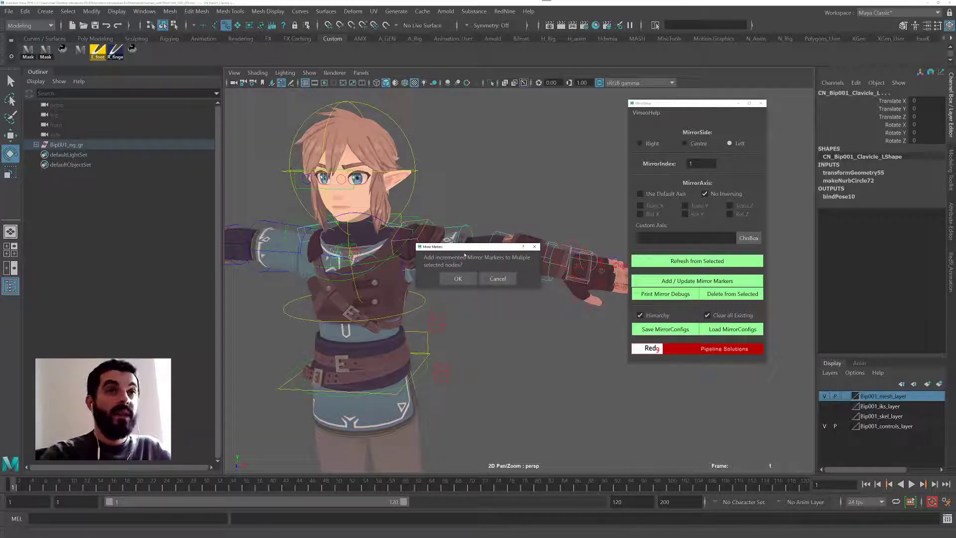
left_click(458, 280)
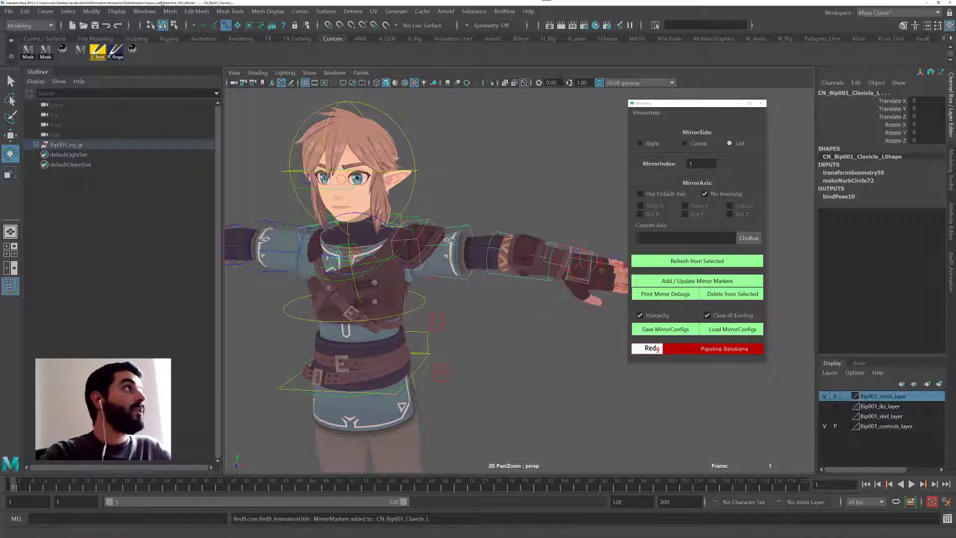
left_click(8, 11)
left_click(28, 39)
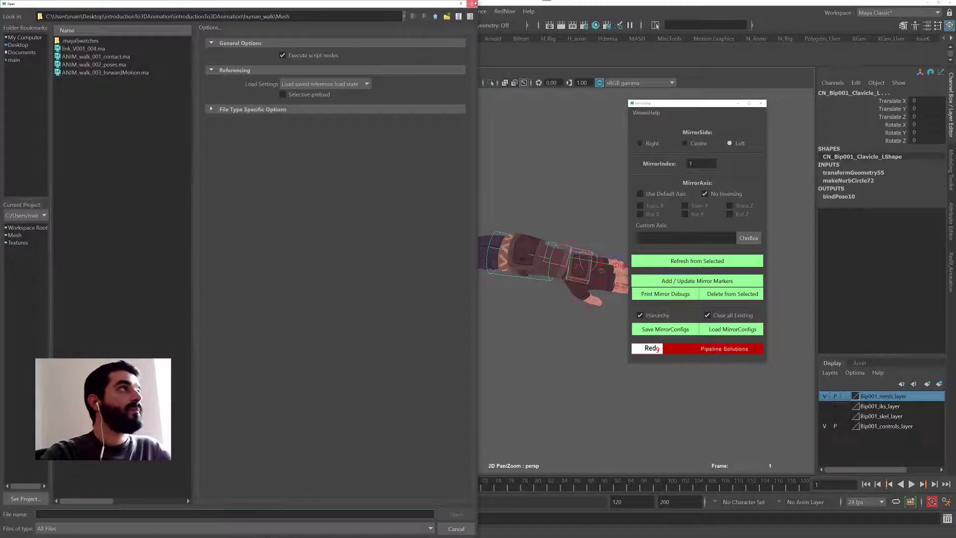
left_click(471, 4)
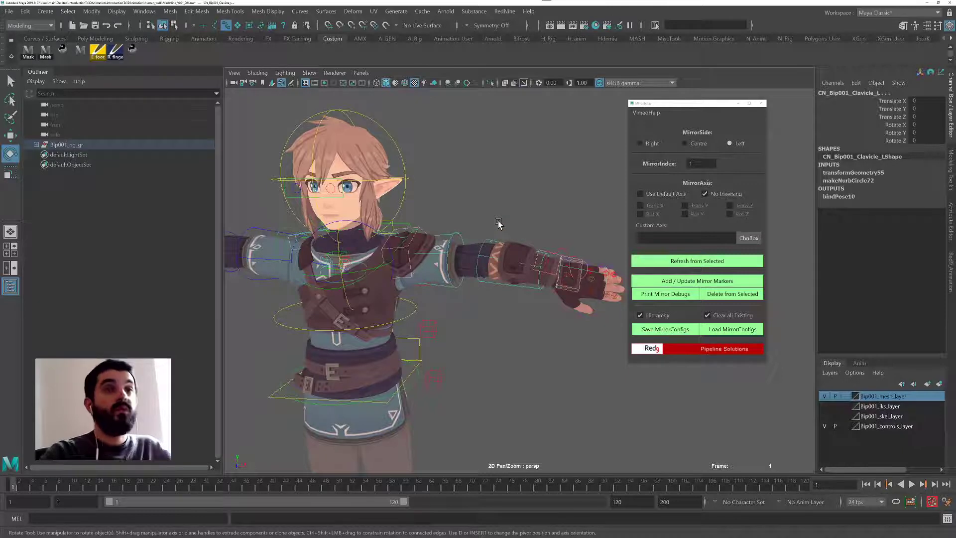
Step: Check the mirror settings stored on the left upper arm and left hand controls by refreshing MirrorSetup from each
left_click_drag(493, 223, 478, 207, "alt")
left_click_drag(435, 263, 413, 240, "alt")
left_click(419, 251)
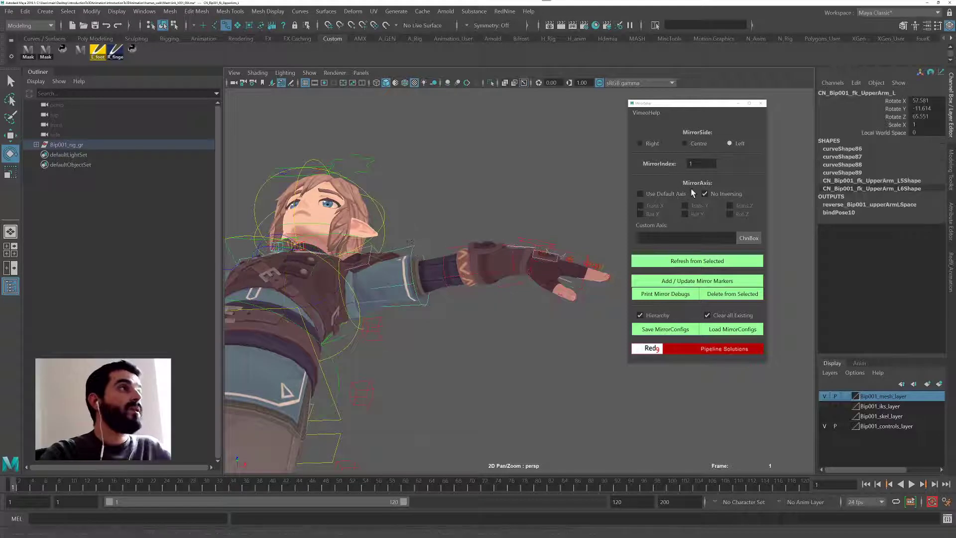
left_click(682, 264)
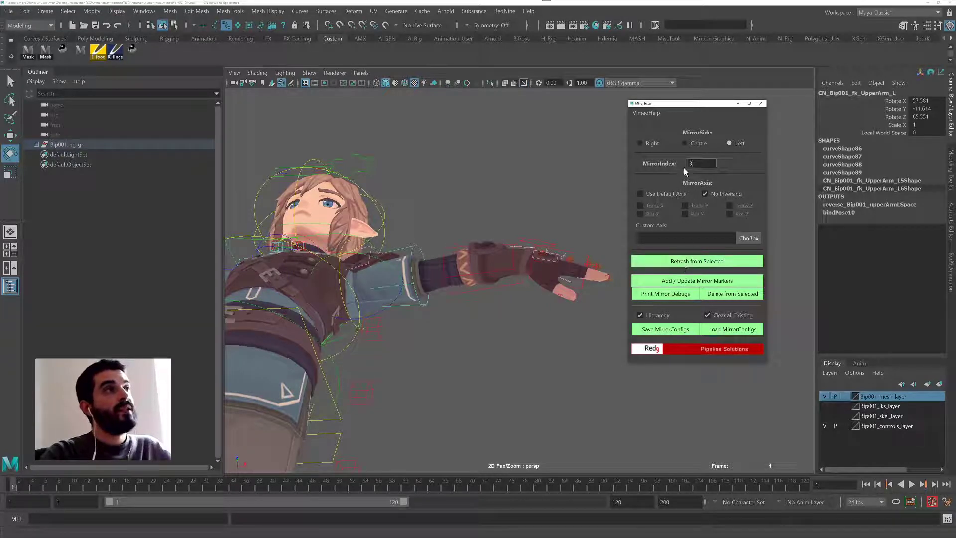
left_click_drag(425, 276, 534, 285, "alt")
left_click(531, 284)
left_click(531, 284)
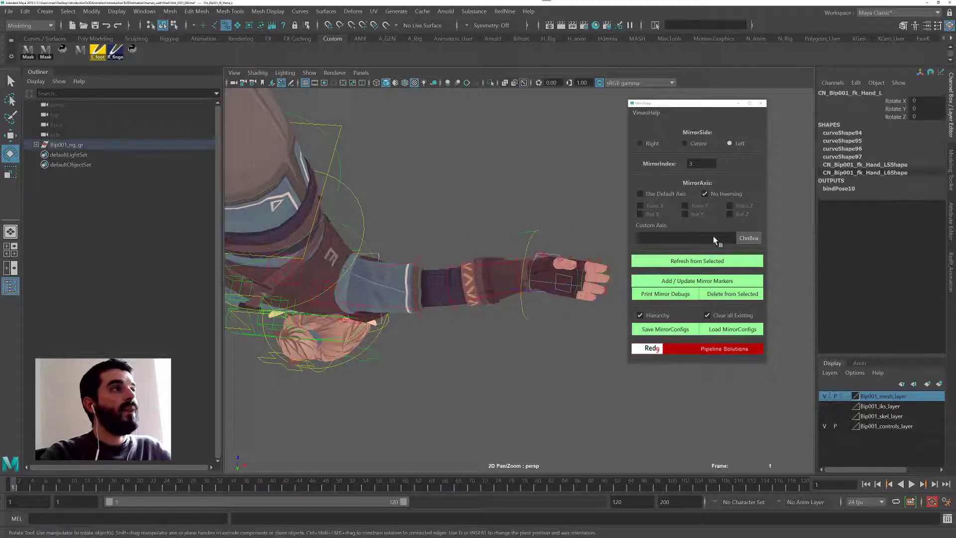
left_click(699, 261)
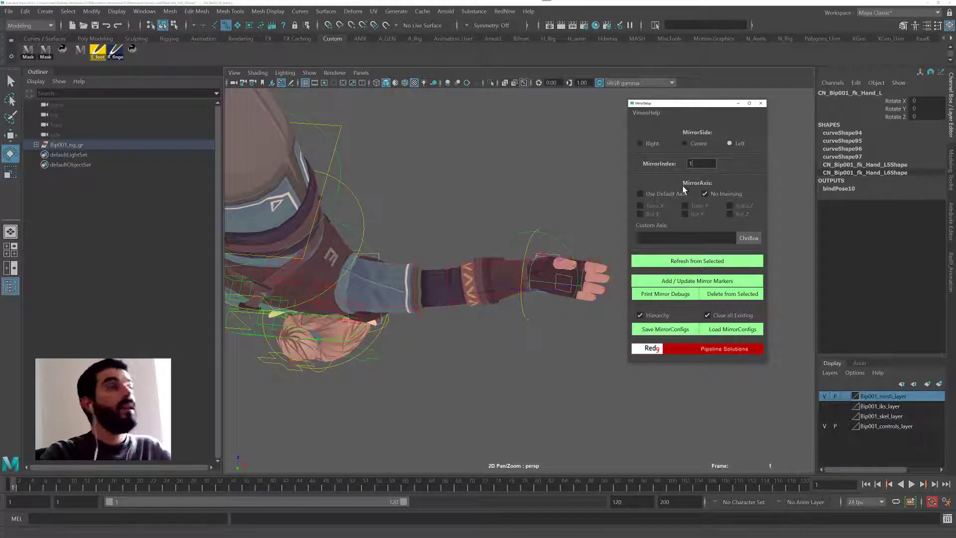
Step: Move the MirrorSetup window aside and show the left hand control's extra attributes in the Attribute Editor
left_click_drag(679, 107, 654, 193)
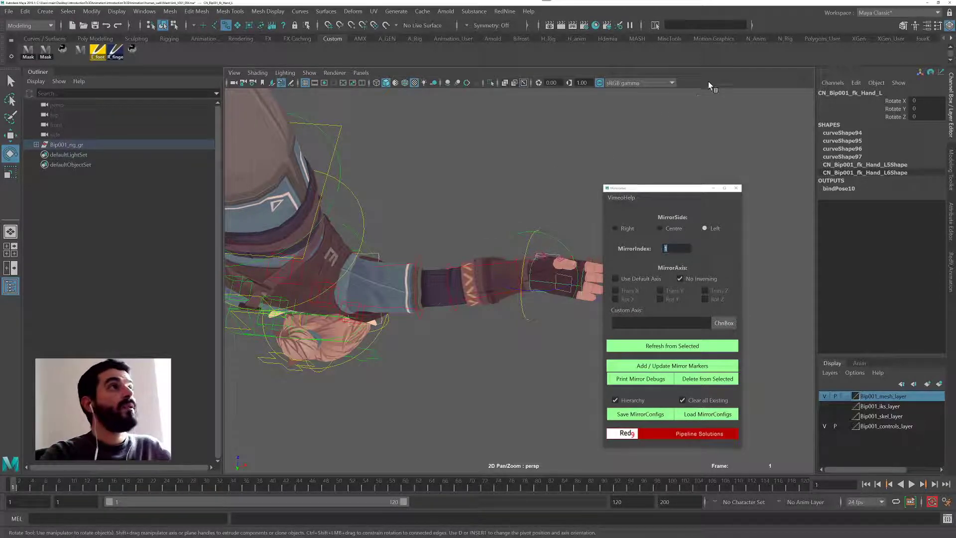
key("ctrl+a")
left_click_drag(681, 189, 632, 135)
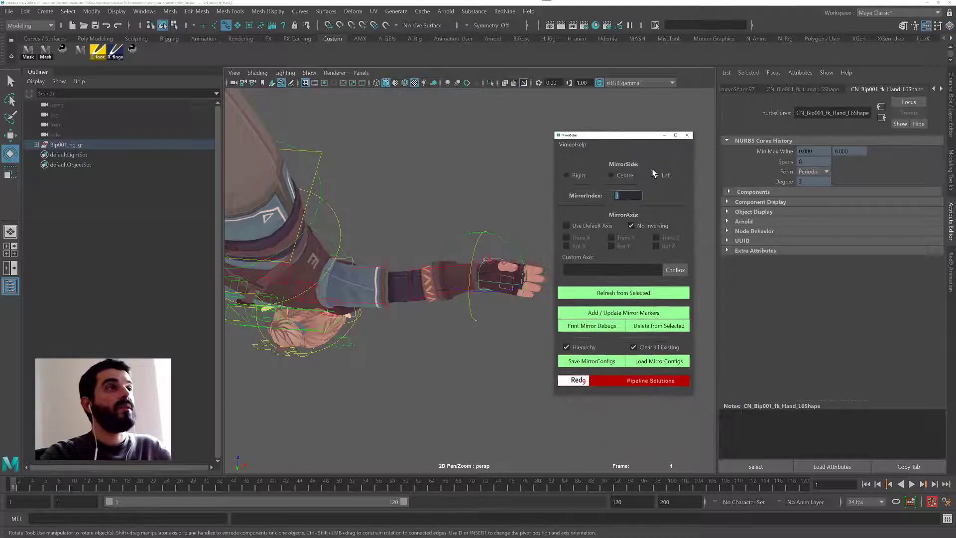
left_click(772, 89)
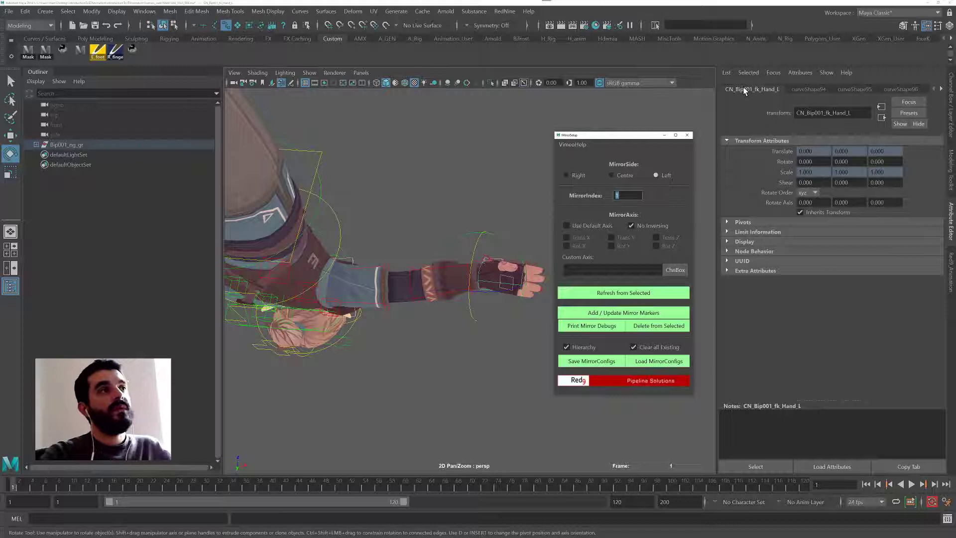
left_click(727, 270)
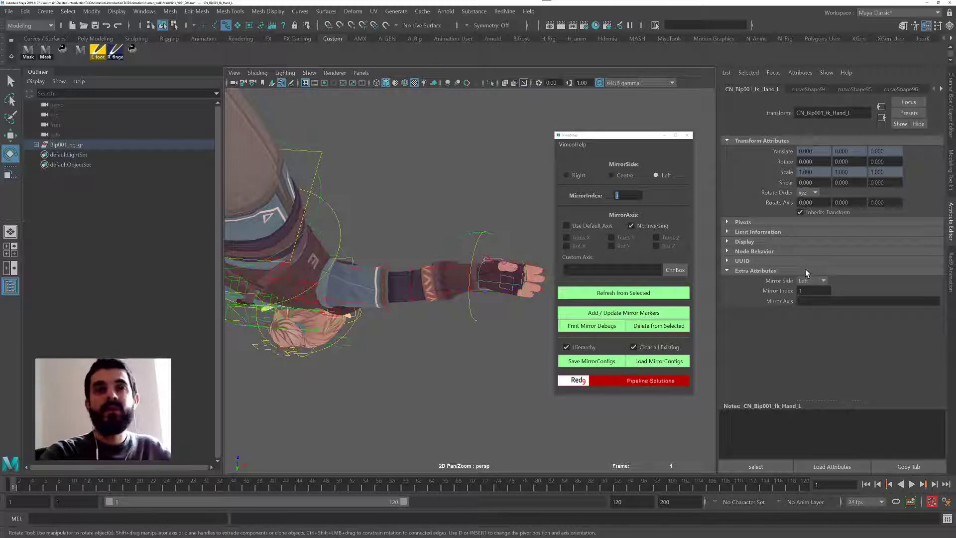
Step: Select the right arm's FK controls together in the same order: hand, forearm, upper arm and clavicle
left_click_drag(488, 243, 468, 215, "alt")
middle_click_drag(407, 219, 327, 225, "alt")
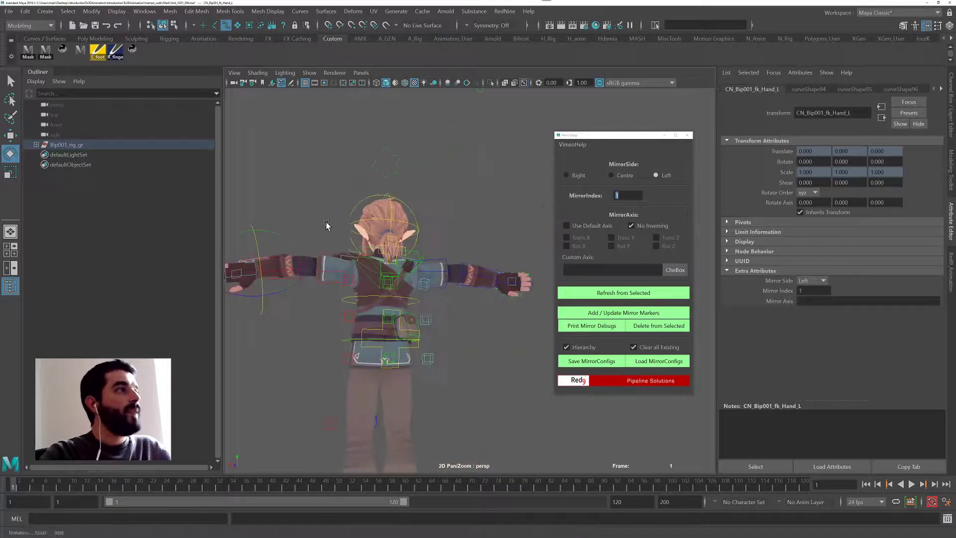
right_click_drag(327, 224, 546, 276, "alt")
left_click(525, 284)
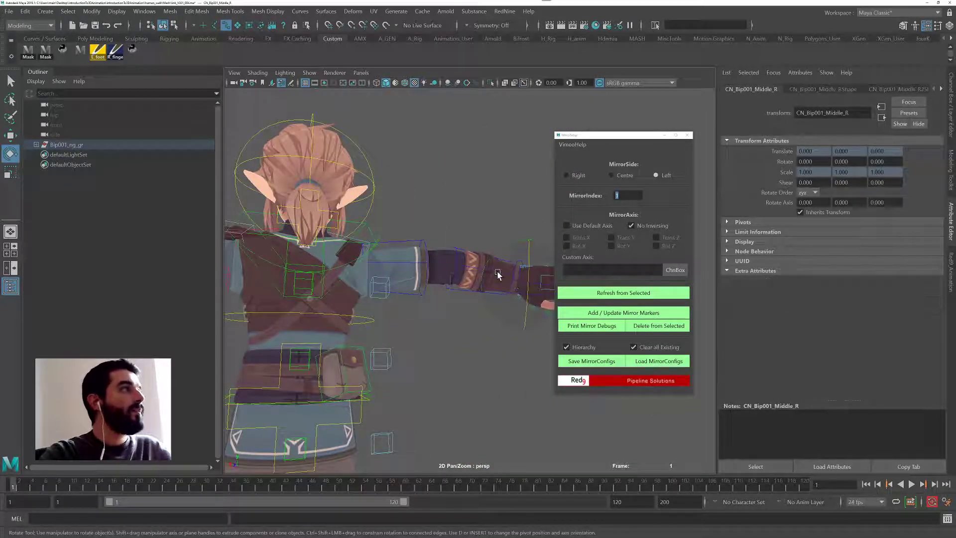
key("q")
left_click(521, 287)
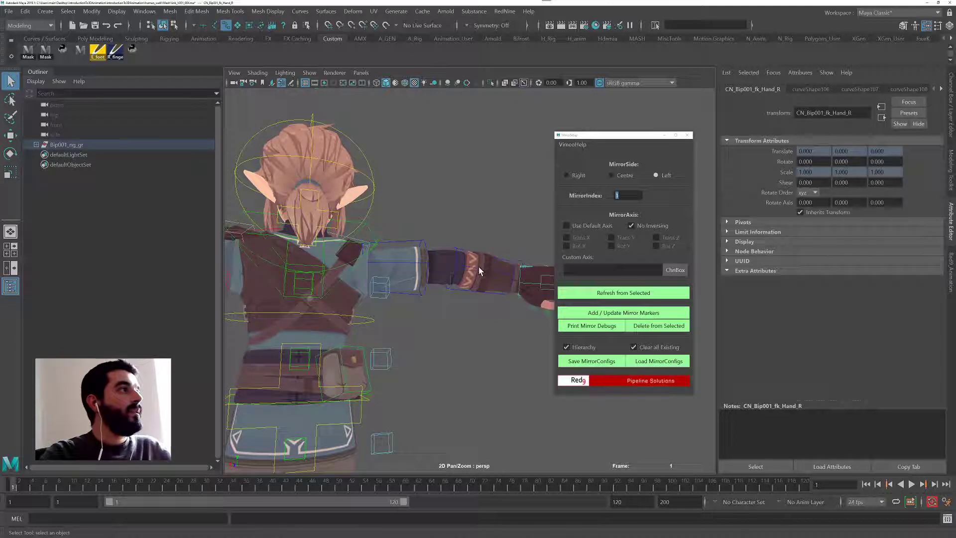
left_click(463, 269)
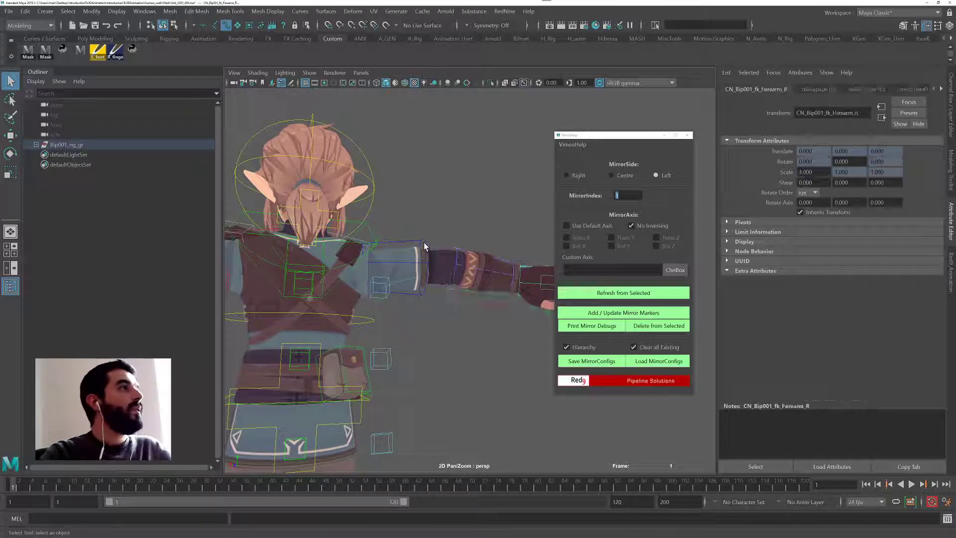
left_click(424, 242)
right_click_drag(476, 270, 467, 274, "alt")
left_click_drag(468, 273, 429, 279, "alt")
middle_click_drag(429, 279, 296, 255, "alt")
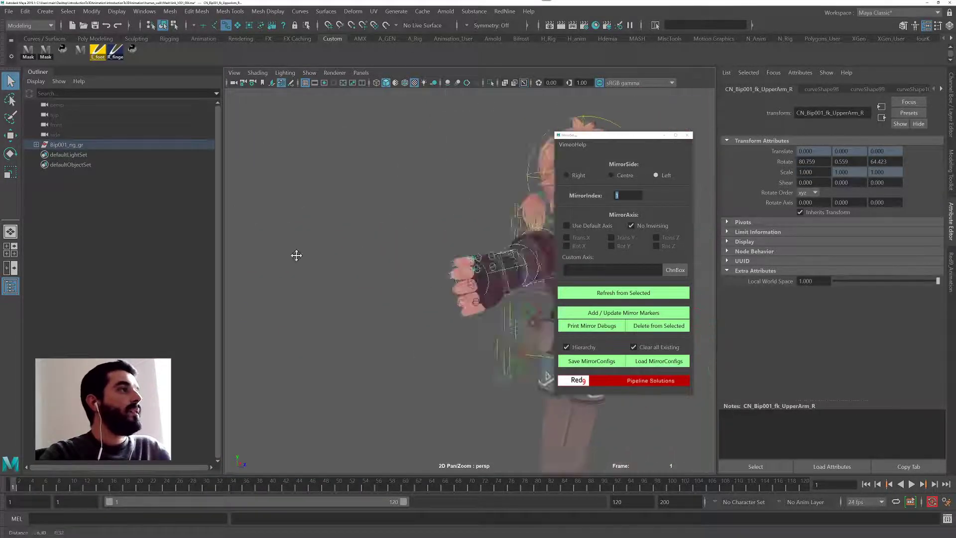
left_click_drag(448, 278, 384, 289, "alt")
right_click_drag(384, 290, 473, 305, "alt")
left_click(434, 269)
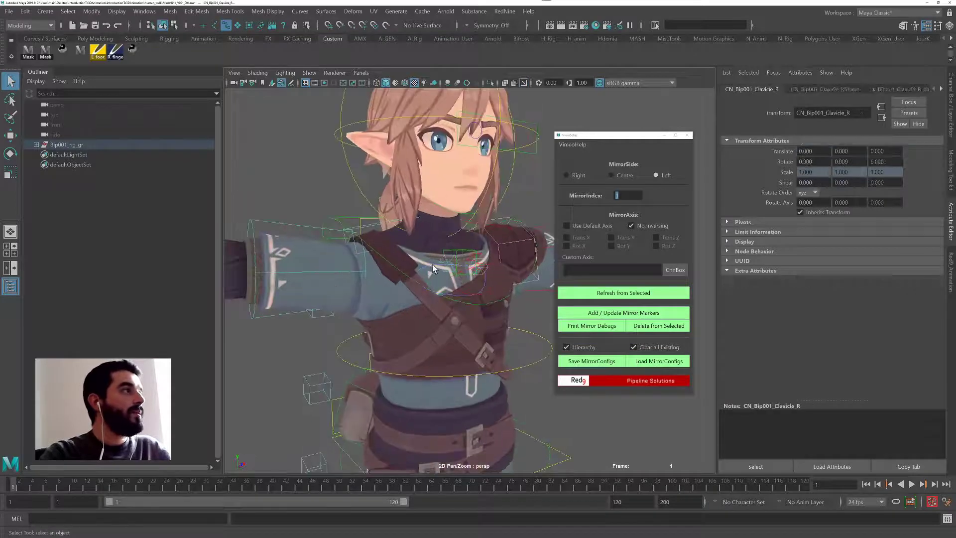
Step: Add incremented mirror markers to the selected right arm controls with mirror side Right, and close the MirrorSetup window
left_click_drag(434, 269, 537, 239, "alt")
left_click(587, 175)
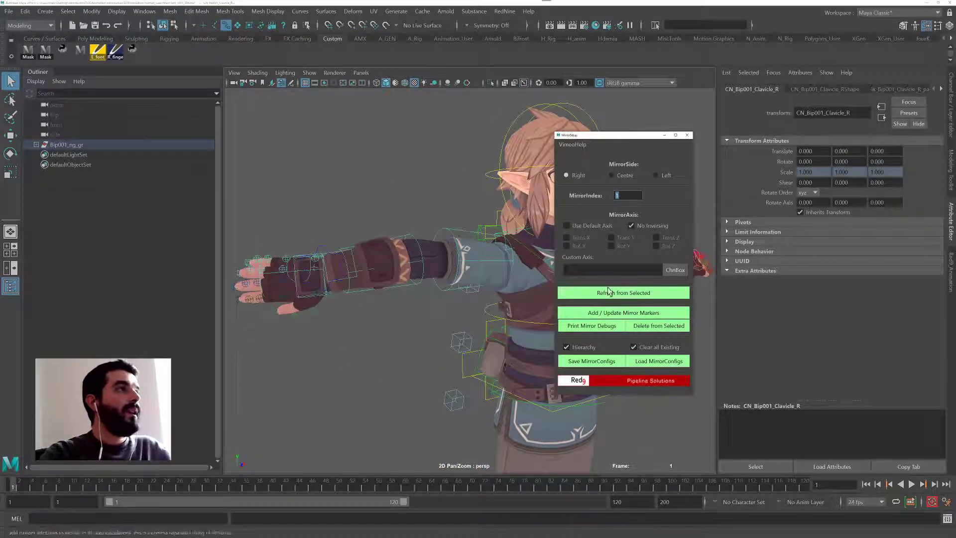
left_click(620, 314)
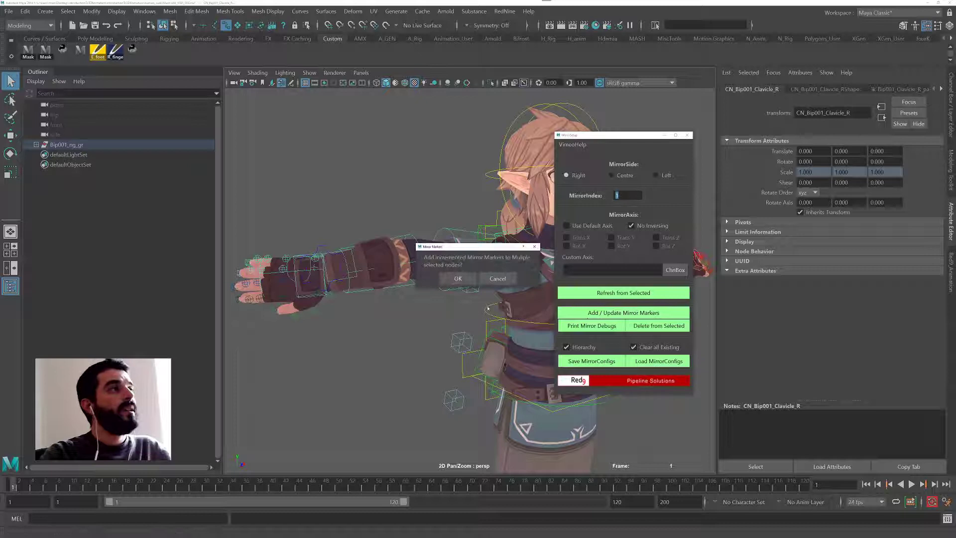
left_click(458, 279)
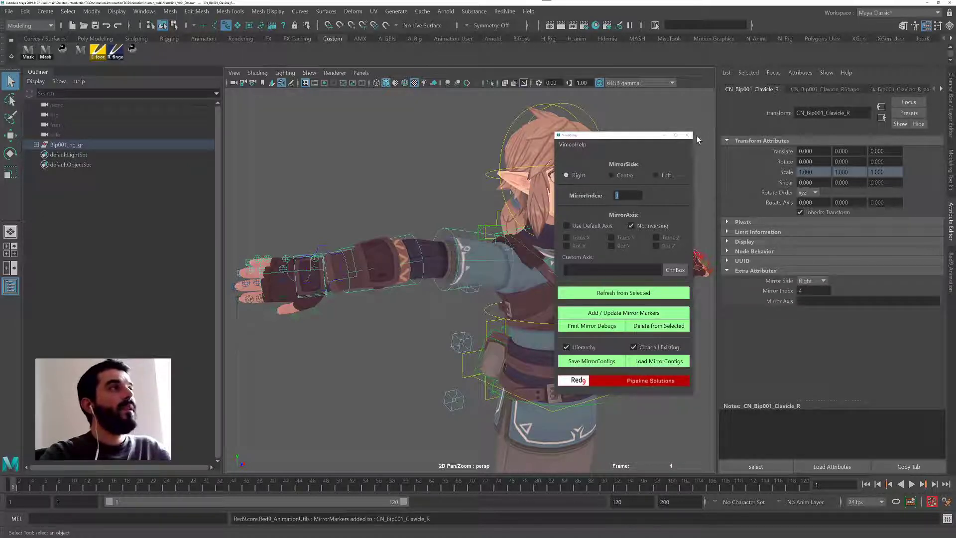
left_click(688, 135)
Step: Select the right forearm control to check its mirror side and index attributes
scroll(679, 235, "down", 3)
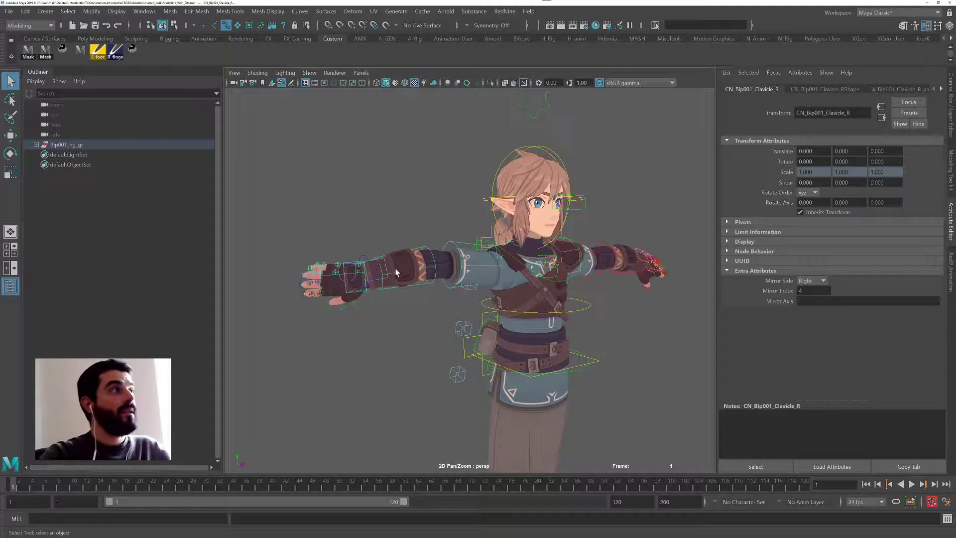
left_click(425, 249)
scroll(551, 269, "down", 3)
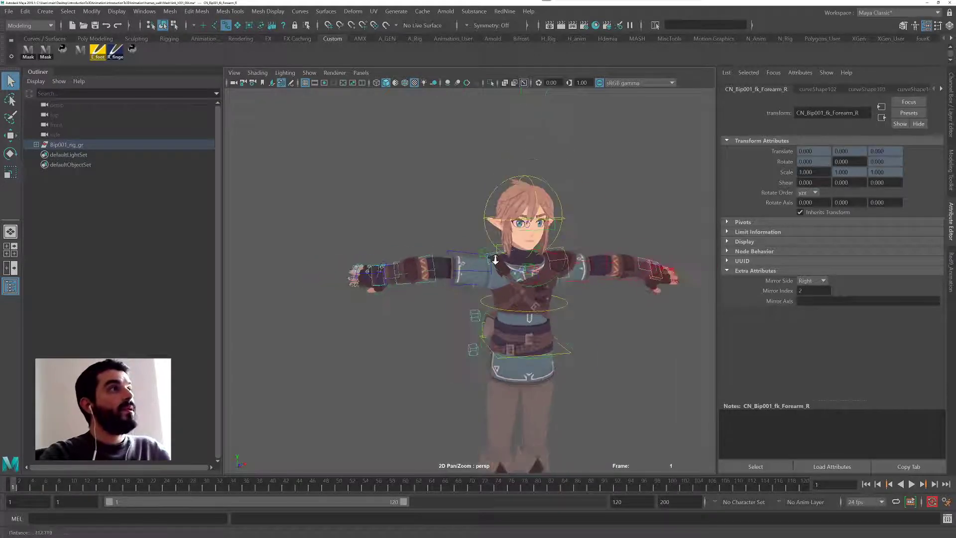
Step: Rotate the left upper arm FK control to about -44, -12, 27 degrees to lower and bend that arm
left_click(571, 264)
key("e")
left_click_drag(560, 310, 551, 145)
key("q")
left_click(550, 266)
key("e")
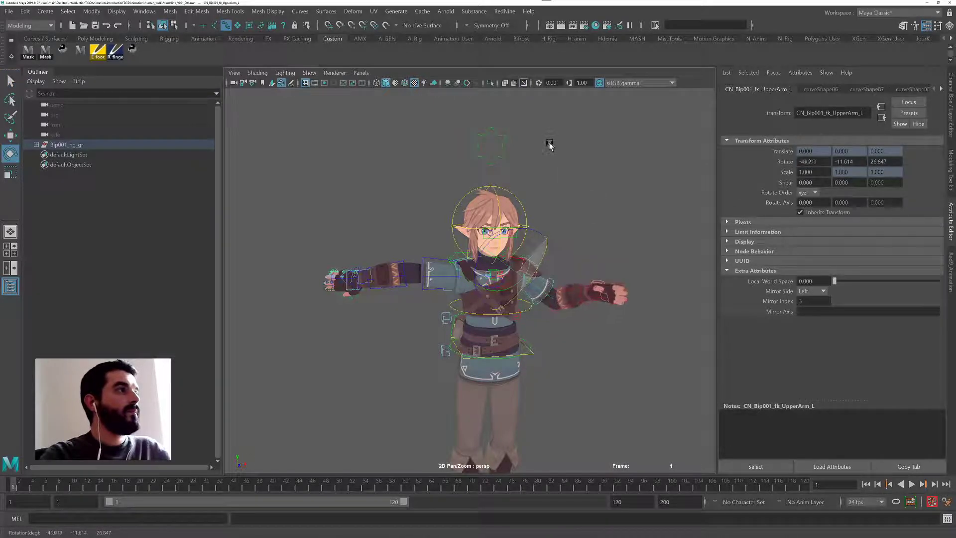
key("q")
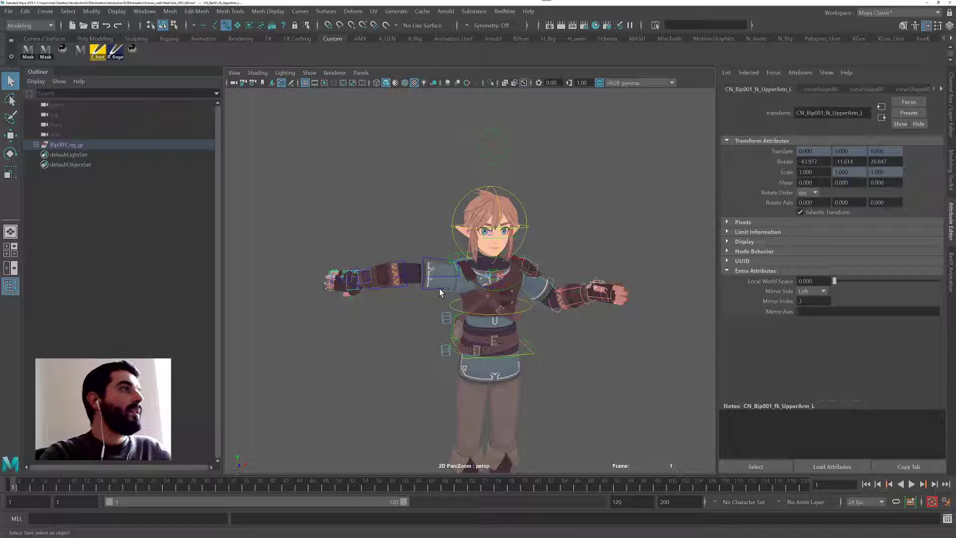
Step: Select the controls of both arms together and show the Red9 animation toolkit's mirror controls
left_click_drag(328, 245, 413, 297)
left_click_drag(472, 299, 473, 299)
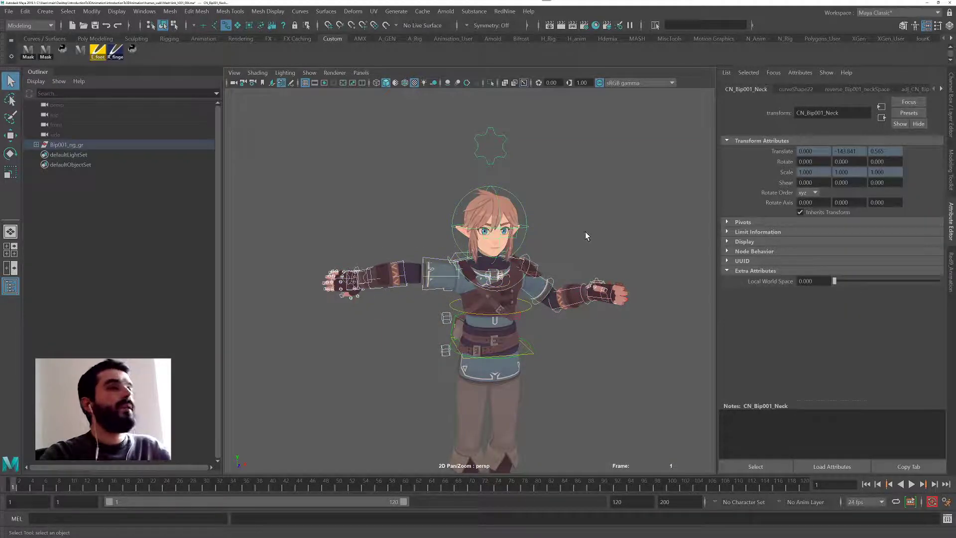
left_click(951, 259)
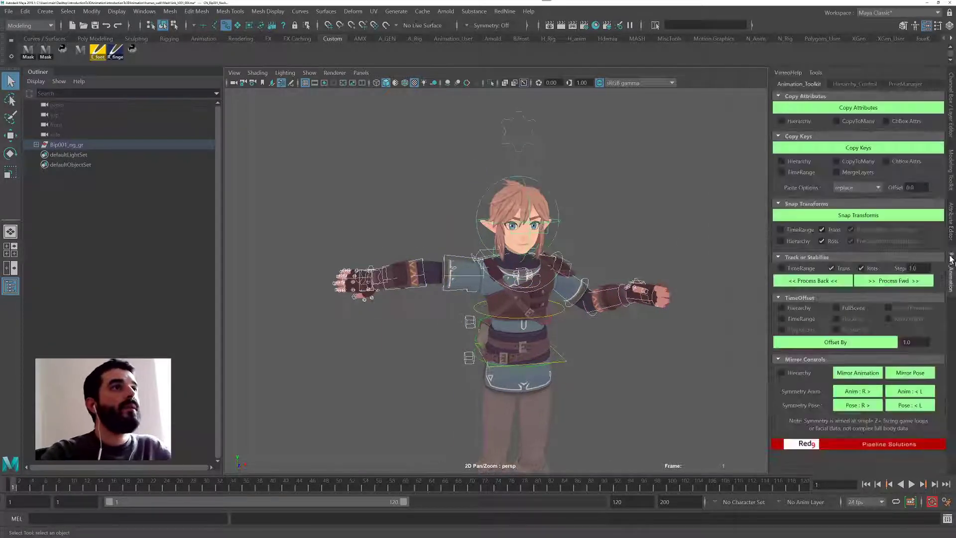
Step: Mirror the pose of the selected controls repeatedly to test swapping it between the left and right arms
left_click(906, 372)
left_click(906, 372)
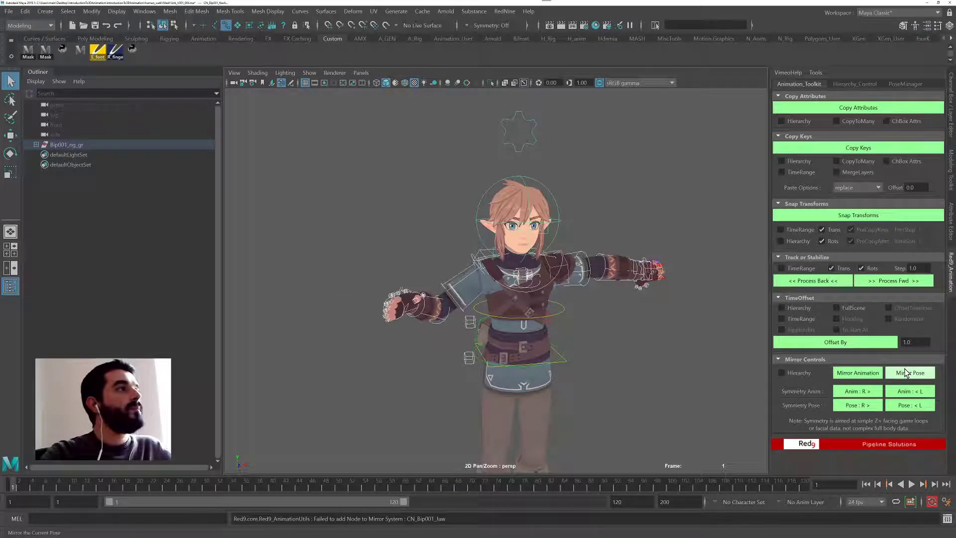
left_click(906, 372)
left_click(906, 372)
left_click(905, 373)
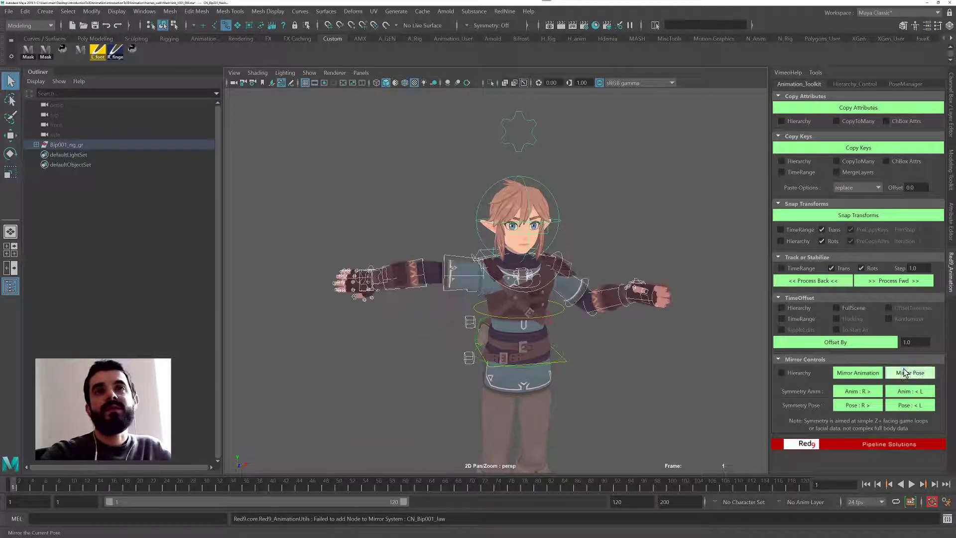
left_click(905, 372)
left_click(905, 373)
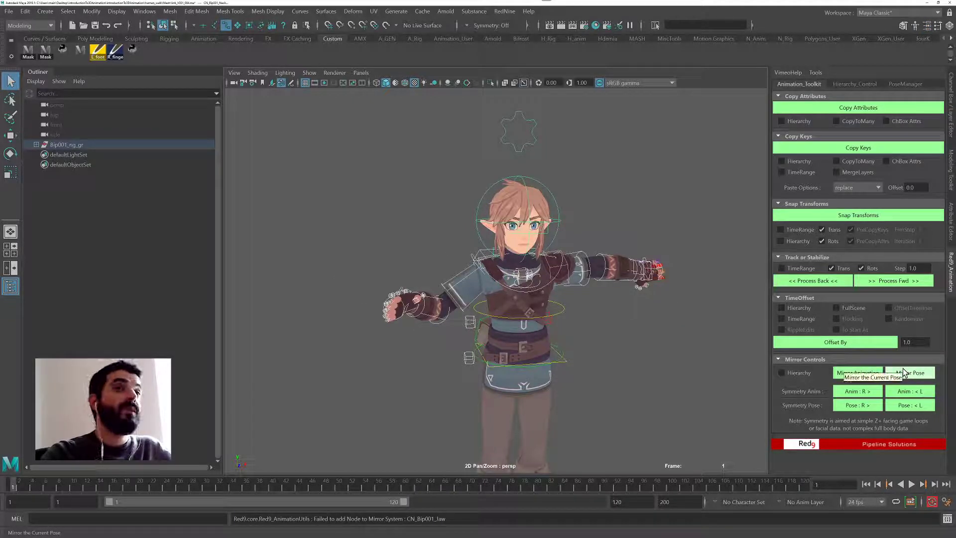
Step: Select the chest control and open the Red9 MirrorSetup window, placing it clear of the character
left_click_drag(595, 327, 537, 252, "alt")
left_click_drag(557, 194, 605, 291, "alt")
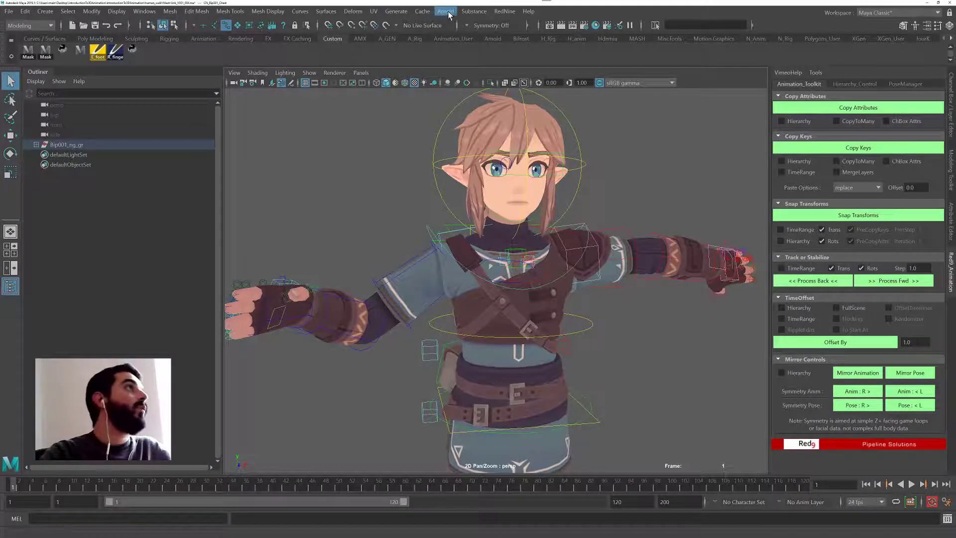
left_click(505, 11)
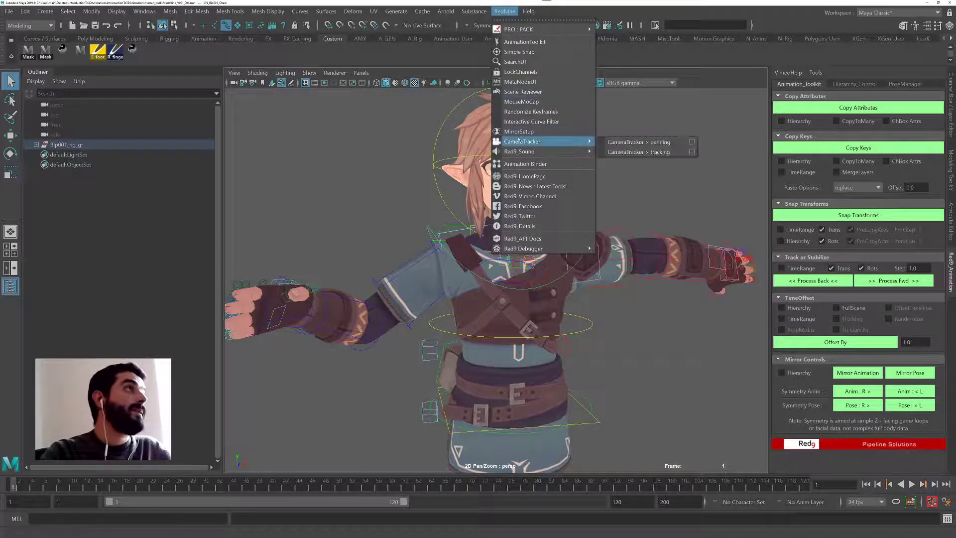
left_click(519, 131)
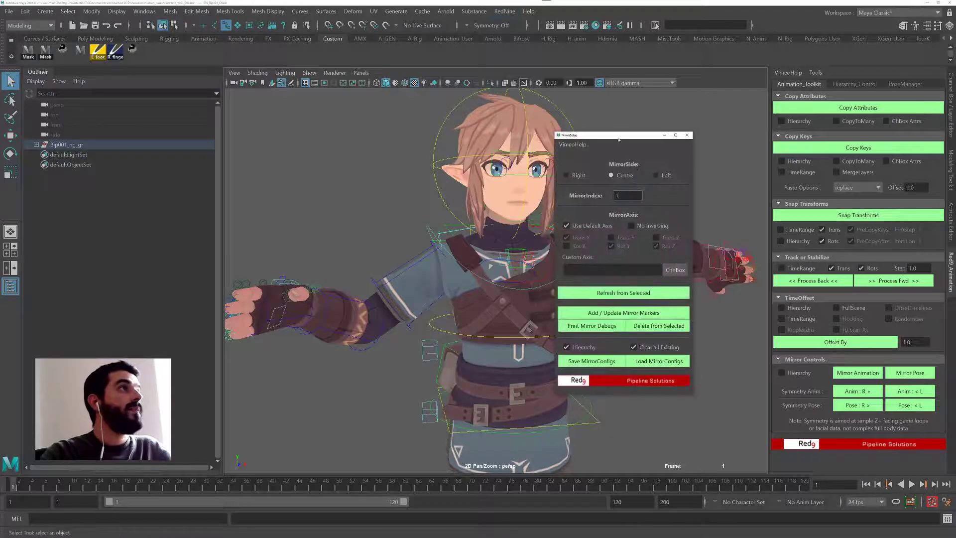
scroll(526, 232, "down", 5)
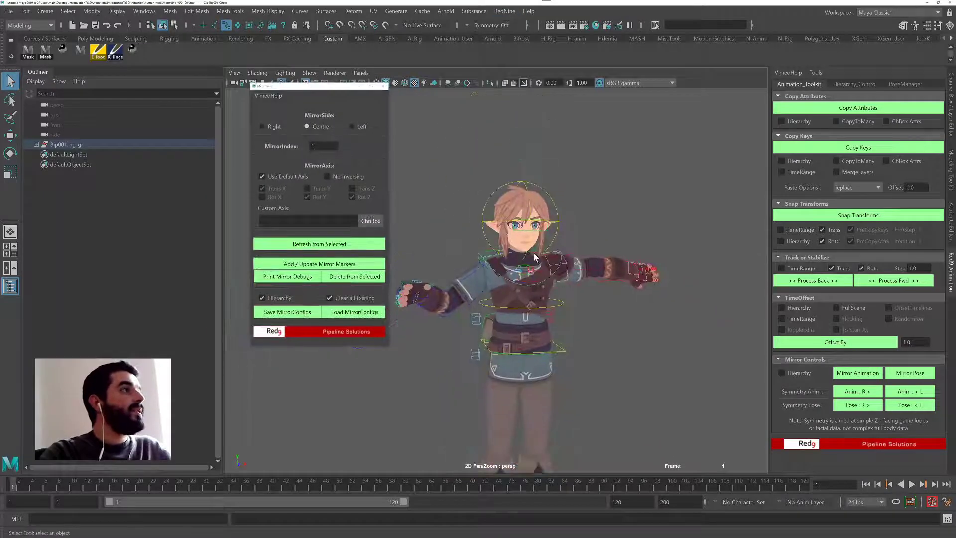
Step: Show the chest control's channels and test-rotate it on individual axes to find which need inverting, undoing each rotation
key("e")
left_click(951, 111)
key("e")
left_click_drag(581, 271, 632, 271)
key("q")
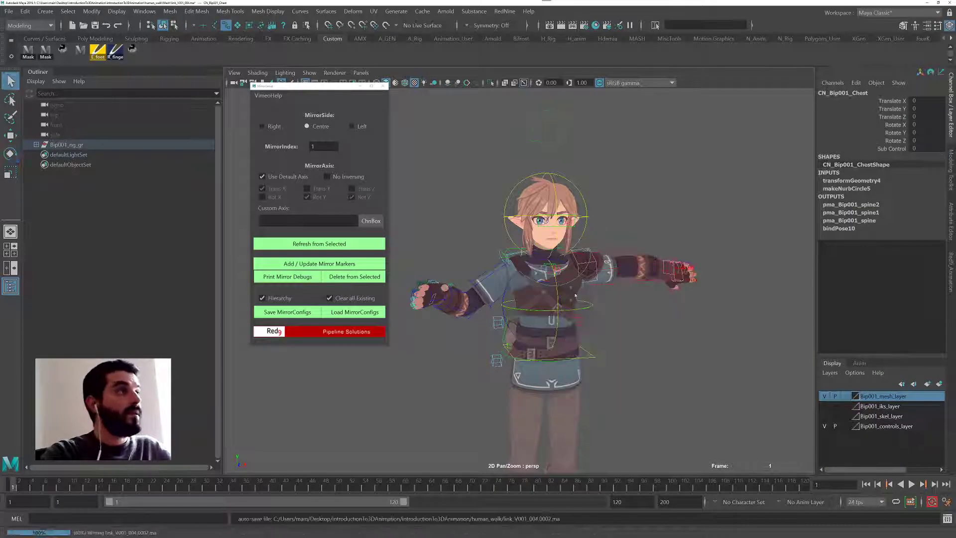
key("e")
left_click_drag(574, 333, 536, 318, "alt")
key("ctrl+z")
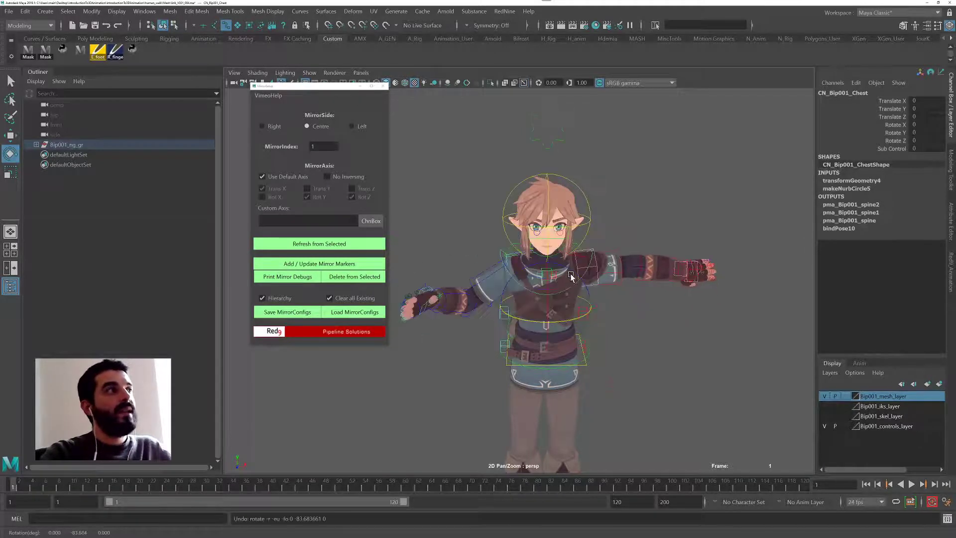
left_click_drag(584, 284, 550, 264)
key("ctrl+z")
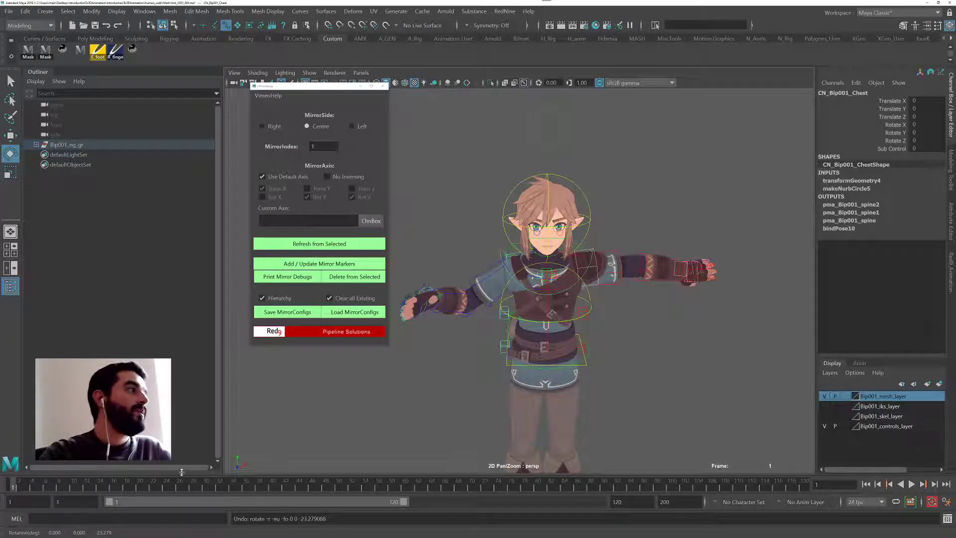
Step: Turn off the default mirror axis in MirrorSetup and enable Rot Y and Rot Z for the chest control
scroll(568, 313, "up", 2)
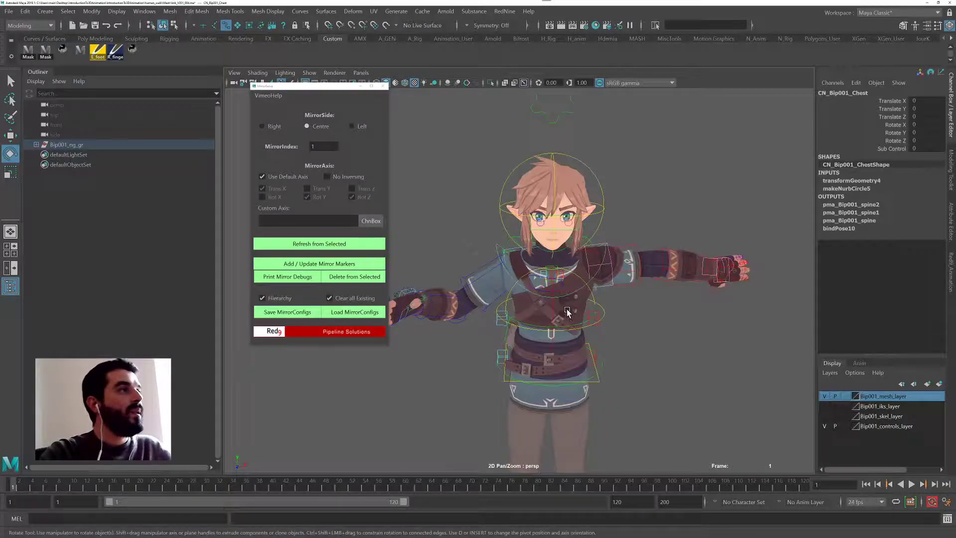
middle_click_drag(565, 309, 559, 289, "alt")
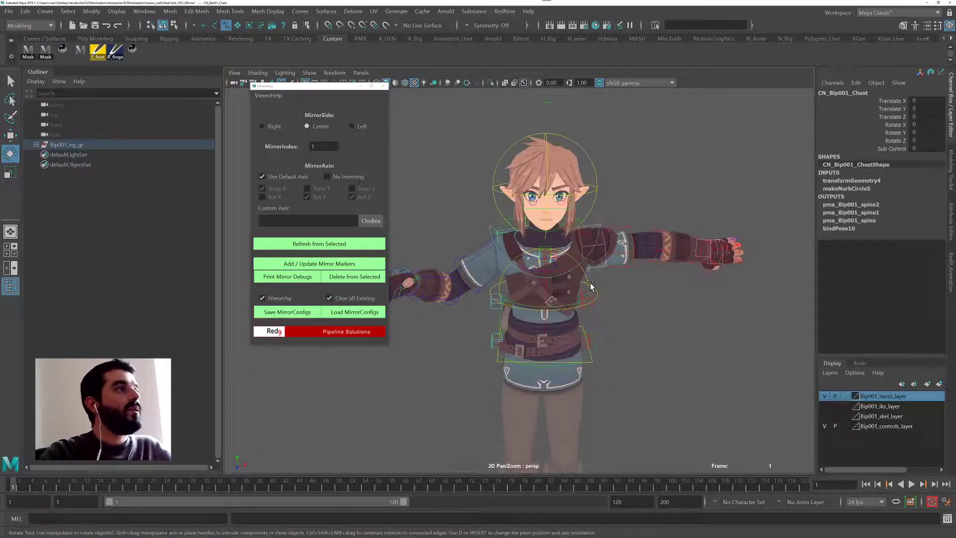
left_click(272, 179)
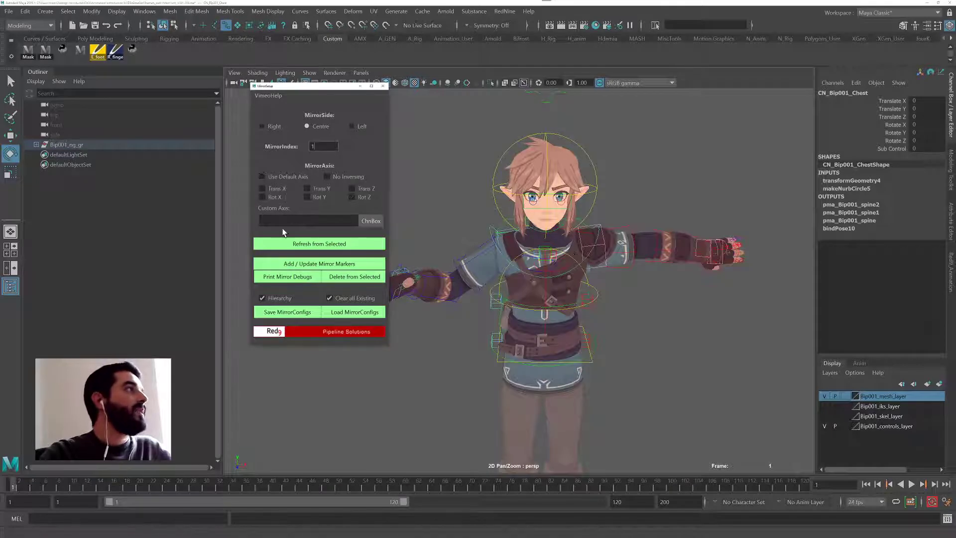
left_click(307, 197)
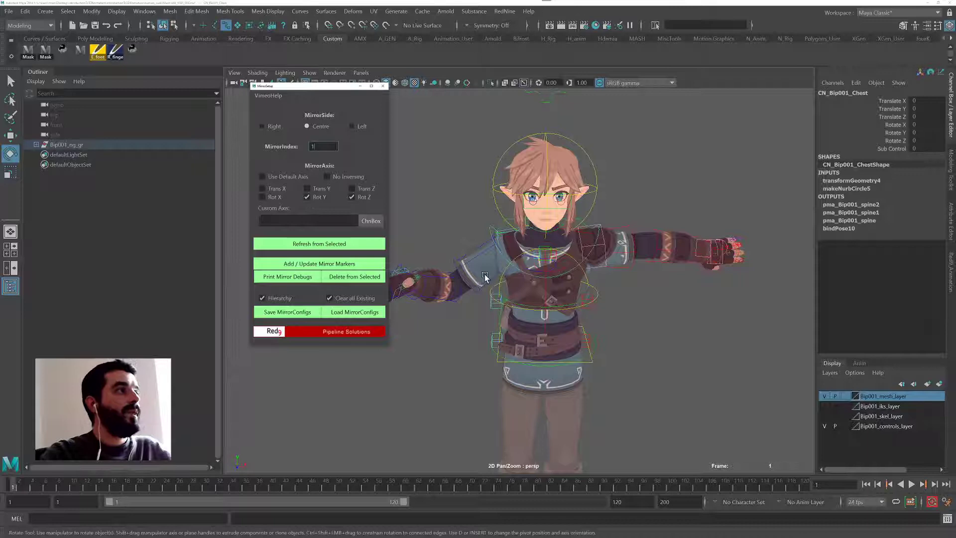
Step: Test-rotate the chest control again to check the chosen rotation axes, and undo the rotations
scroll(587, 249, "up", 3)
left_click_drag(588, 248, 616, 246, "alt")
left_click_drag(581, 202, 644, 239)
key("ctrl+z")
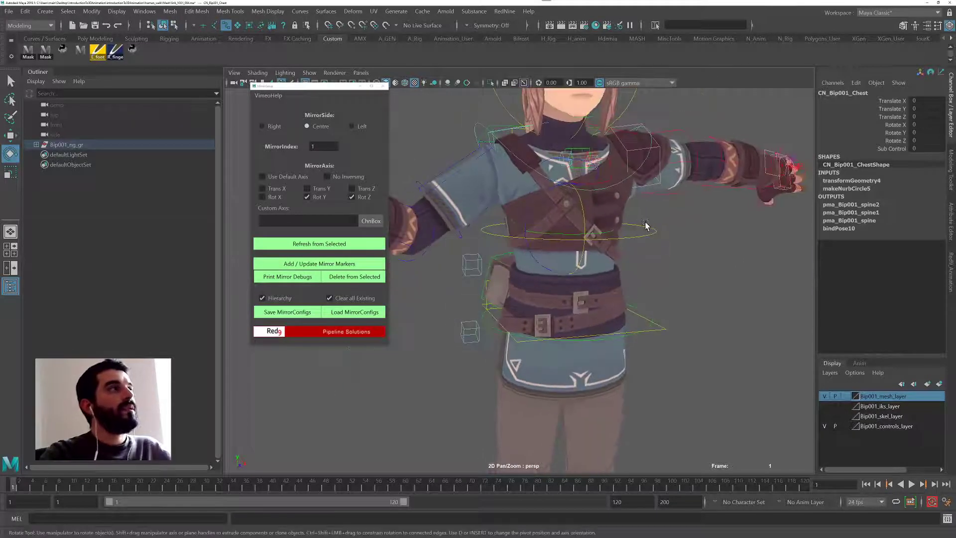
left_click(647, 231)
key("ctrl+z")
Step: Test-move the chest control along its axes to see which translation needs mirroring, undoing each move
middle_click_drag(636, 226, 602, 295, "alt")
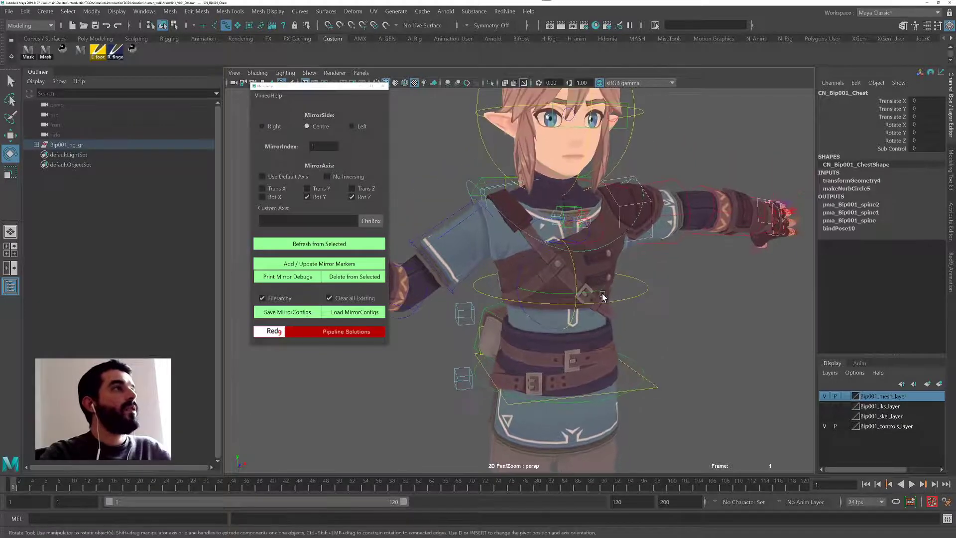
left_click_drag(602, 296, 682, 323, "alt")
key("w")
key("ctrl+z")
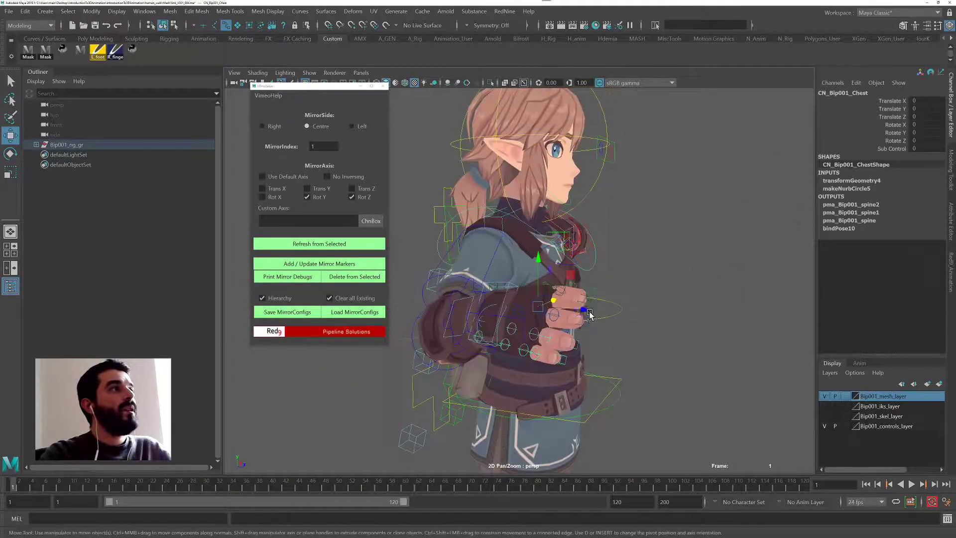
left_click_drag(587, 313, 589, 291)
key("ctrl+z")
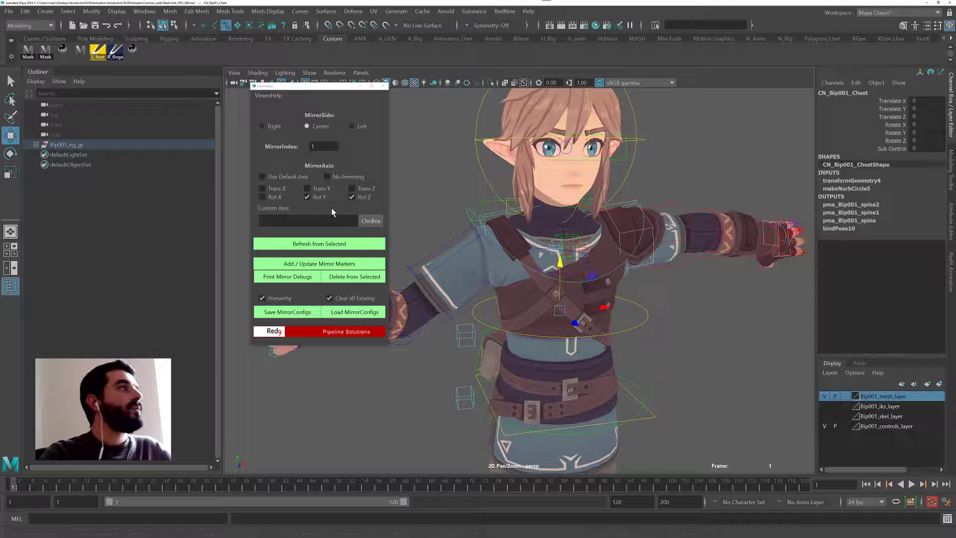
Step: Add Trans X to the enabled mirror axes for the chest control
left_click(274, 190)
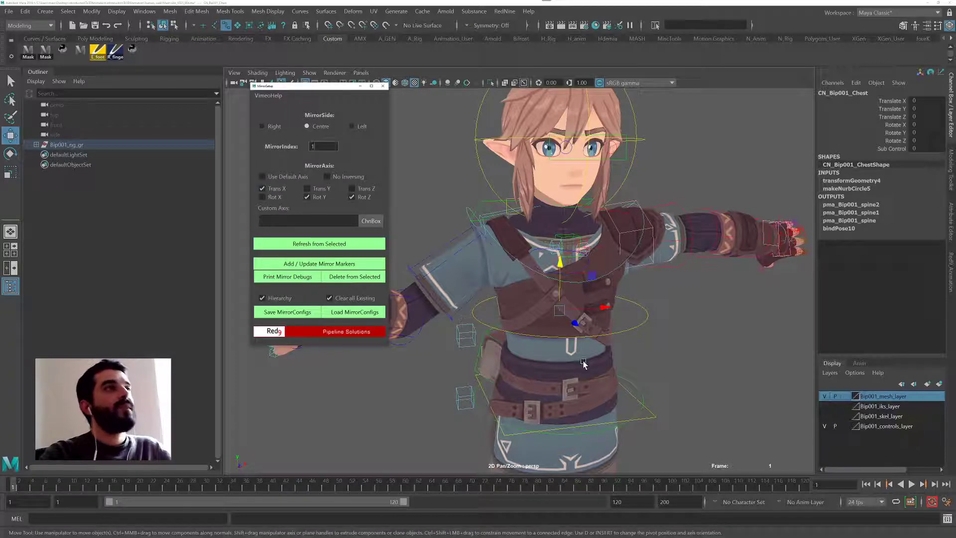
middle_click_drag(584, 364, 582, 323, "alt")
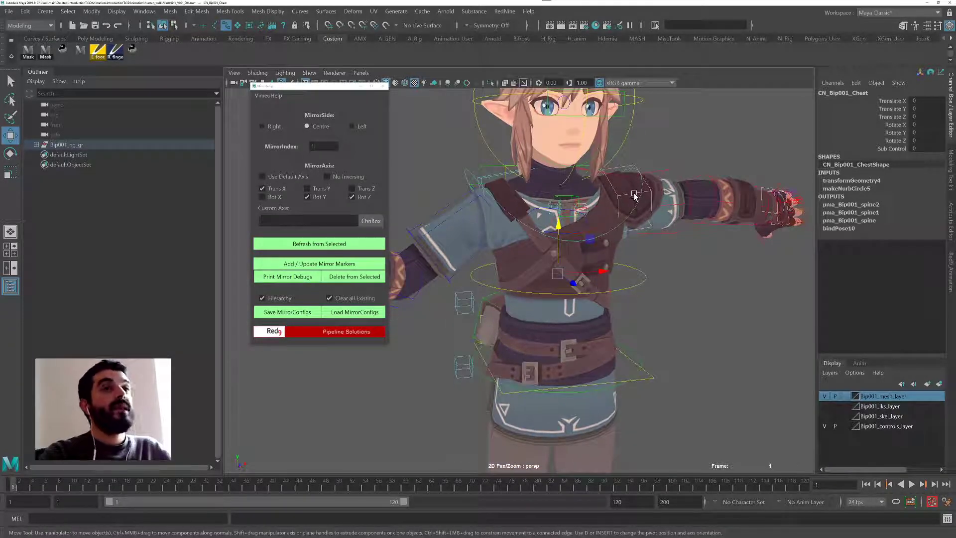
double_click(313, 146)
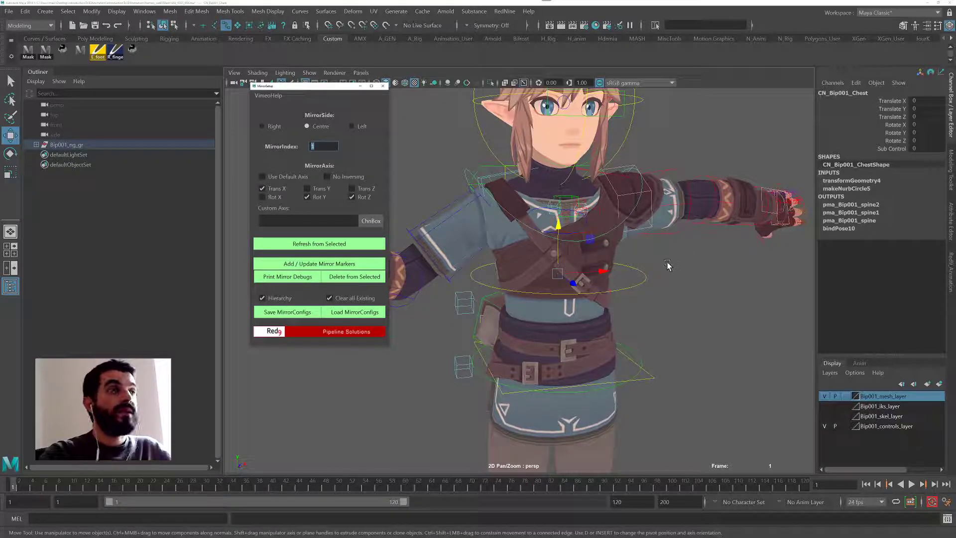
Step: Select the left upper arm and clavicle controls and check the clavicle's mirror index in the Attribute Editor
left_click(664, 236)
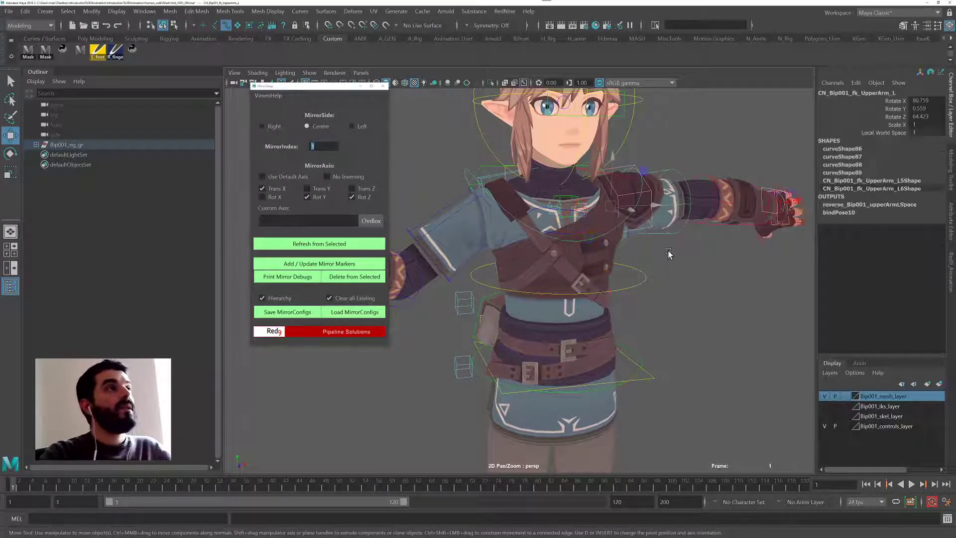
left_click(599, 230)
key("ctrl+a")
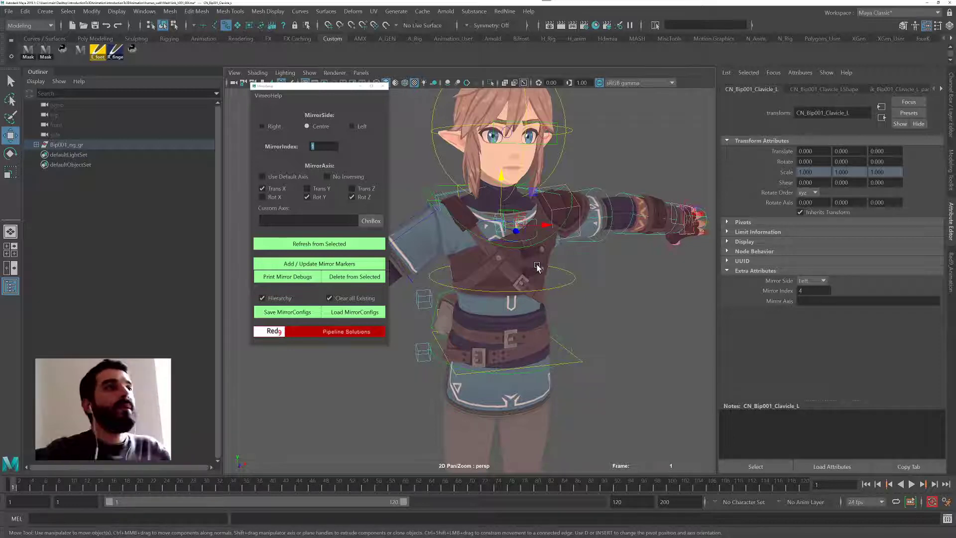
Step: Add a mirror marker to the chest control with mirror side Centre, index 10 and the enabled custom axes
left_click(546, 242)
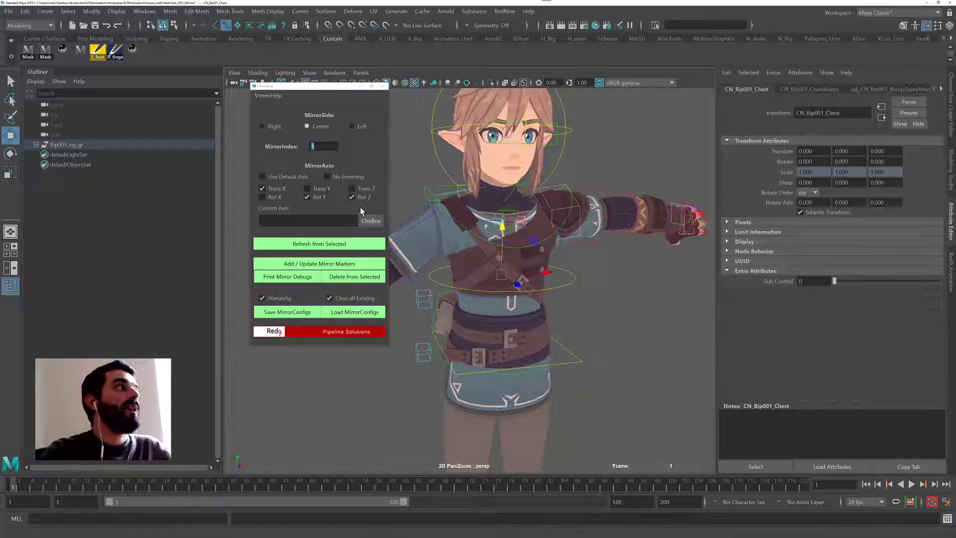
type("1")
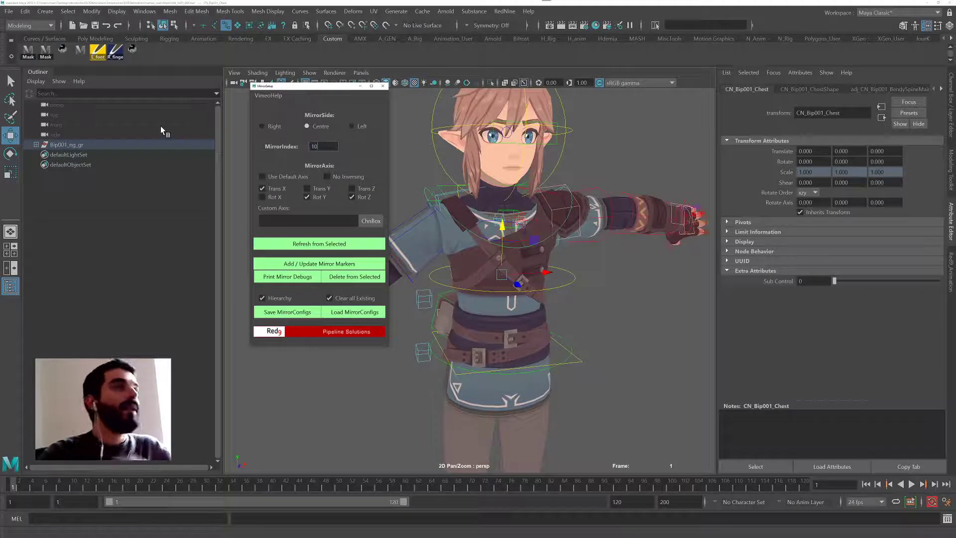
type("0")
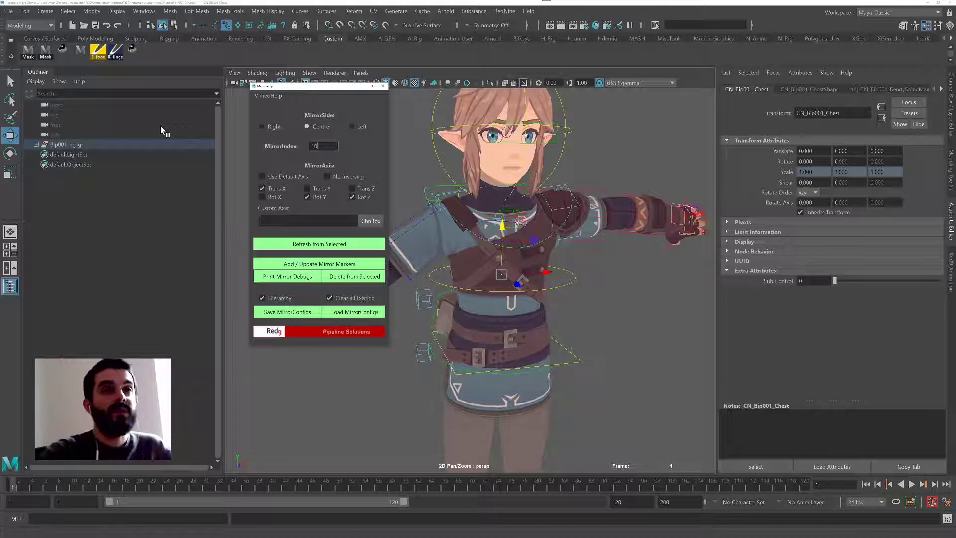
left_click(303, 259)
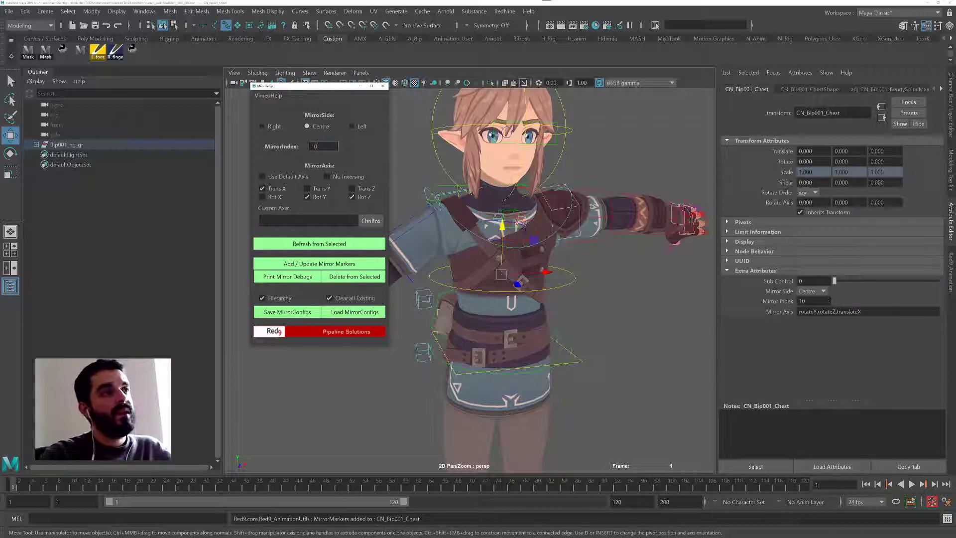
Step: Select the chest tilt control, show its channels and test-move it sideways along X, undoing the move
middle_click_drag(513, 292, 523, 263, "alt")
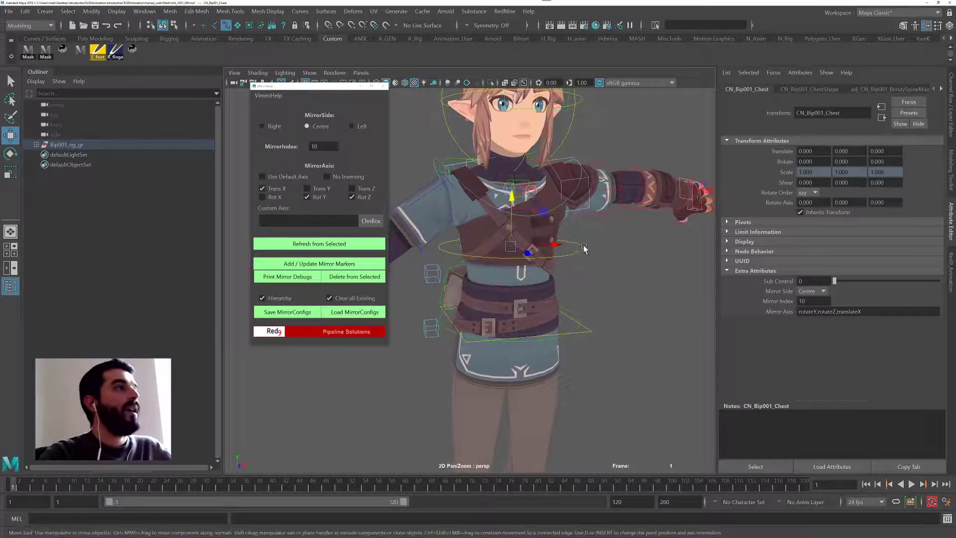
left_click(583, 248)
left_click(951, 127)
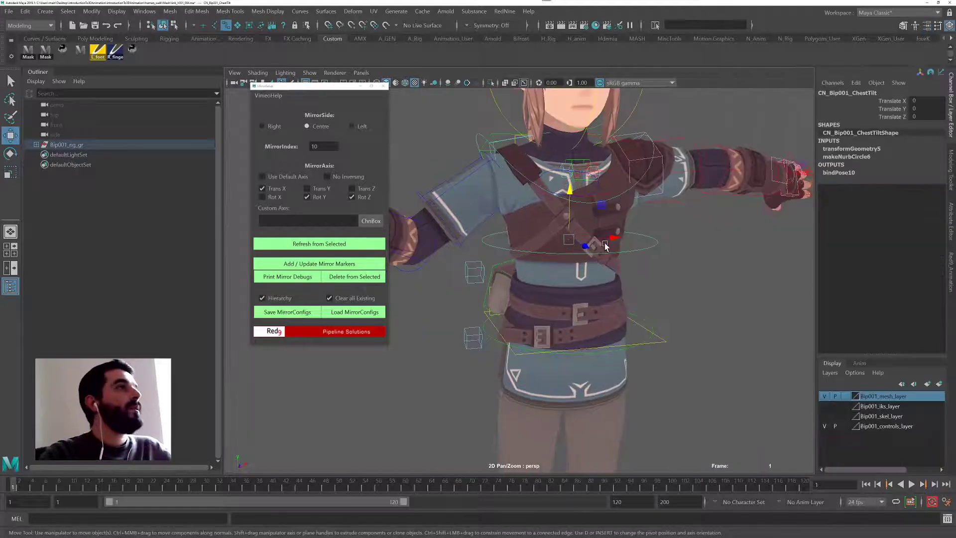
left_click_drag(609, 239, 500, 233)
key("ctrl+z")
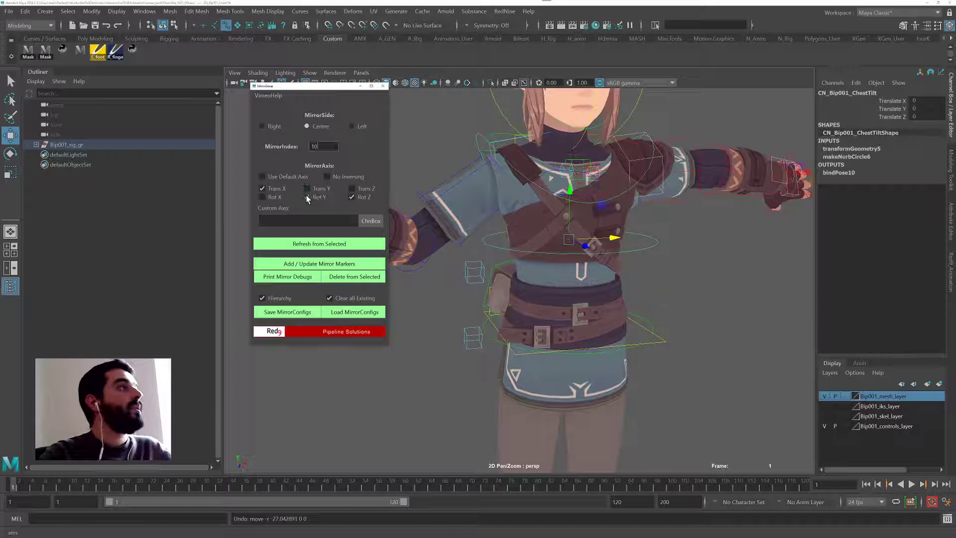
Step: Turn off Rot Y and Rot Z, leaving Trans X enabled, and add a Centre mirror marker with index 11 to the chest tilt control
left_click(306, 197)
left_click(352, 197)
type("11")
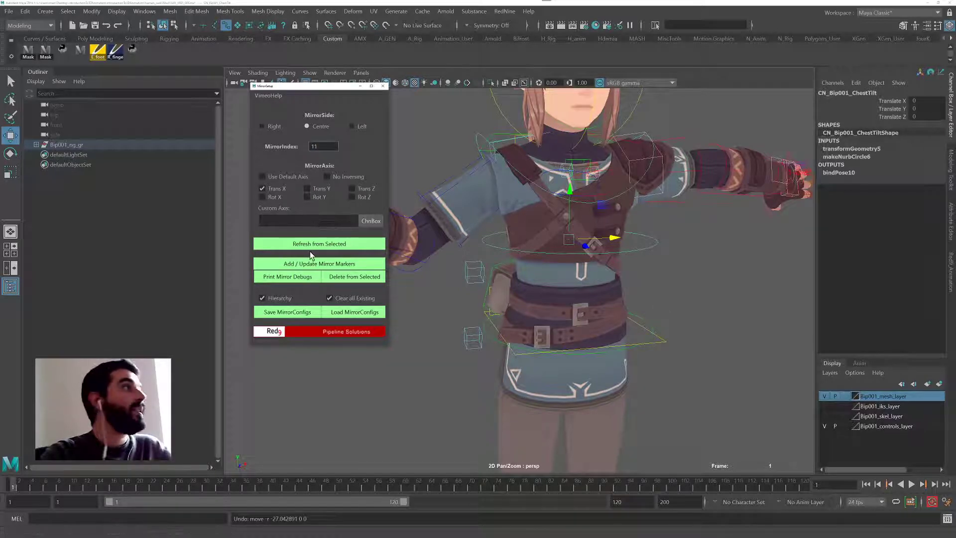
left_click(315, 265)
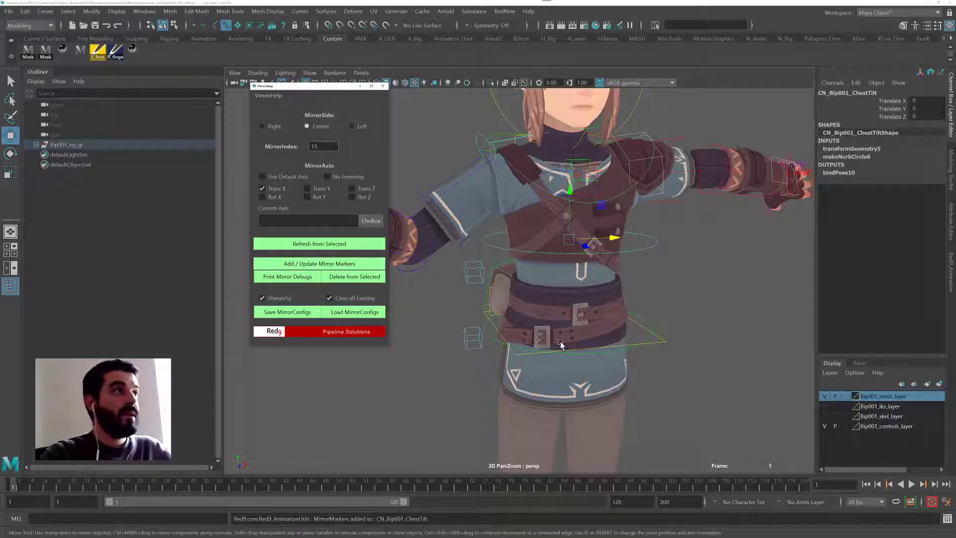
Step: Select the head control and test-move it along X and test-rotate it about Y and Z, undoing each change
middle_click_drag(557, 224, 558, 263, "alt")
left_click_drag(557, 266, 530, 194, "alt")
left_click(655, 195)
key("ctrl+z")
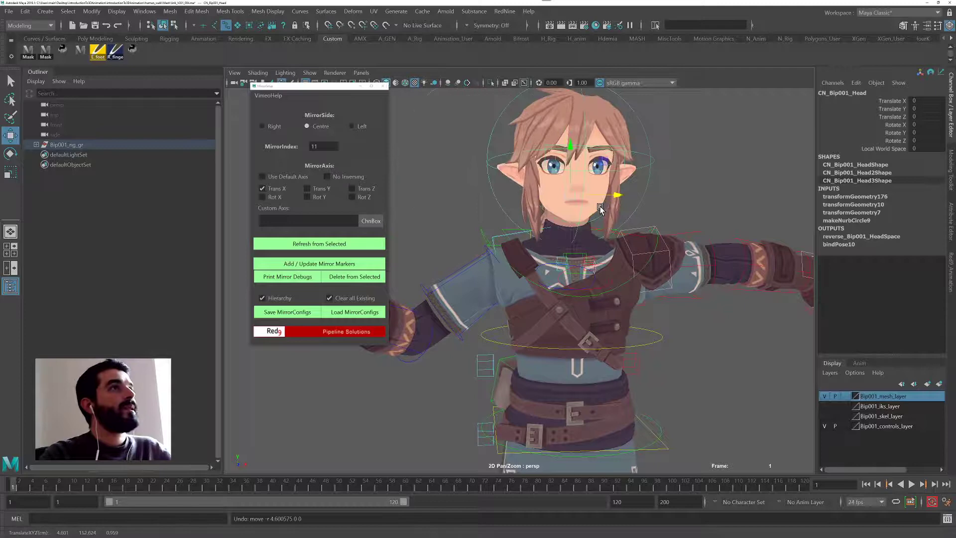
key("e")
left_click_drag(589, 191, 622, 195)
key("ctrl+z")
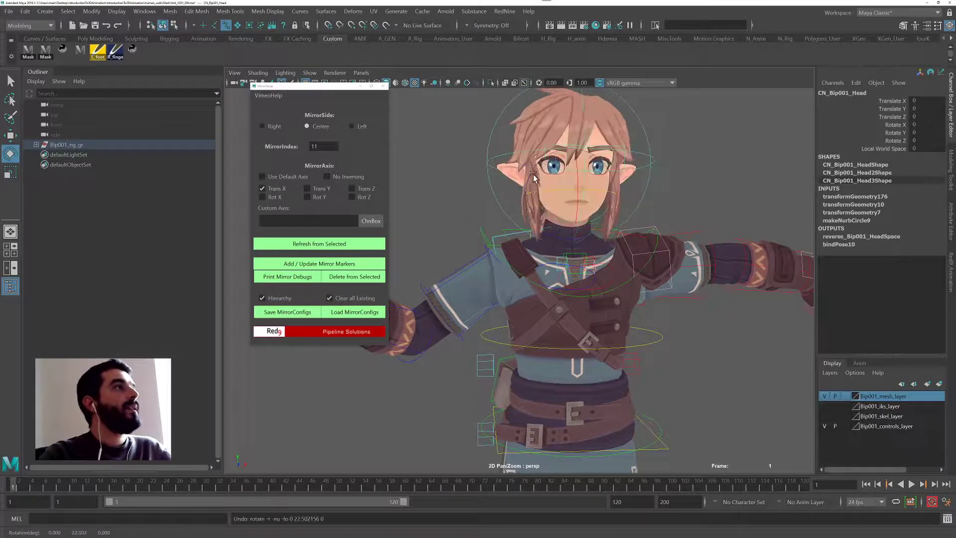
left_click_drag(529, 180, 548, 225)
key("ctrl+z")
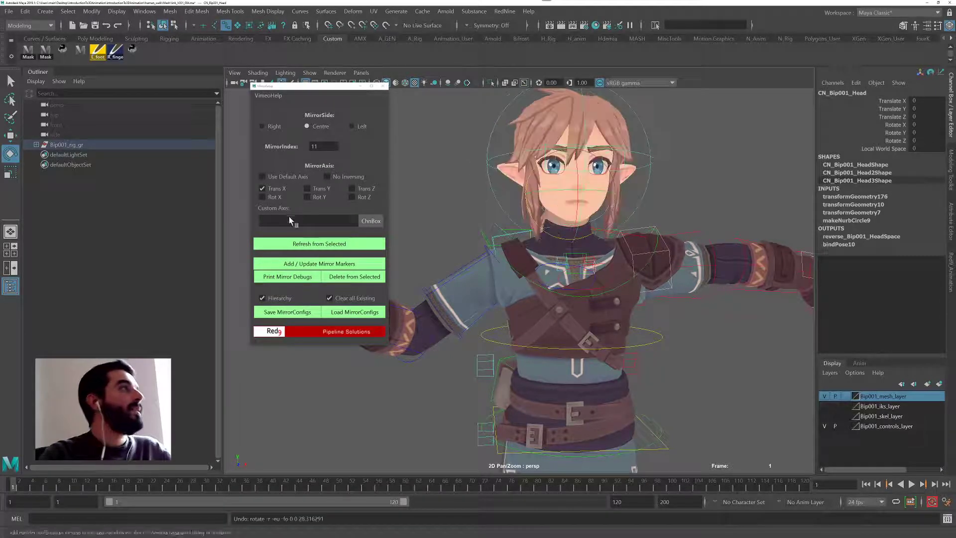
Step: Enable Rot Y and Rot Z and add a Centre mirror marker with index 12 to the head control
left_click(319, 197)
left_click_drag(321, 147, 279, 139)
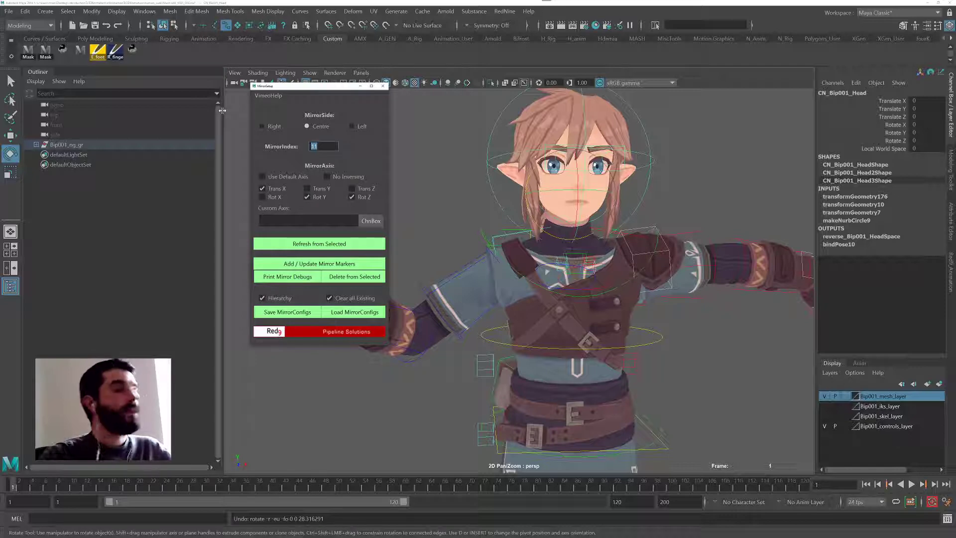
left_click(320, 263)
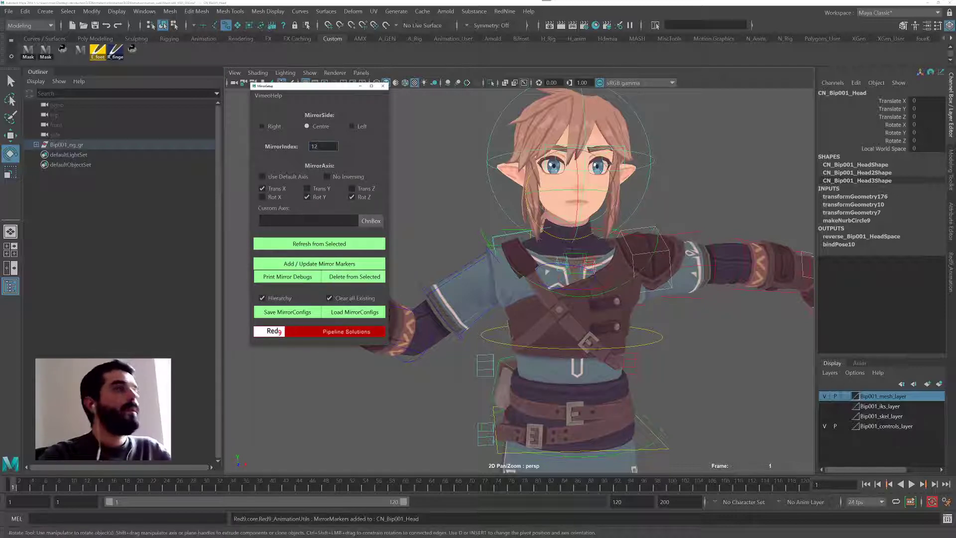
left_click_drag(542, 350, 559, 352, "alt")
left_click(310, 264)
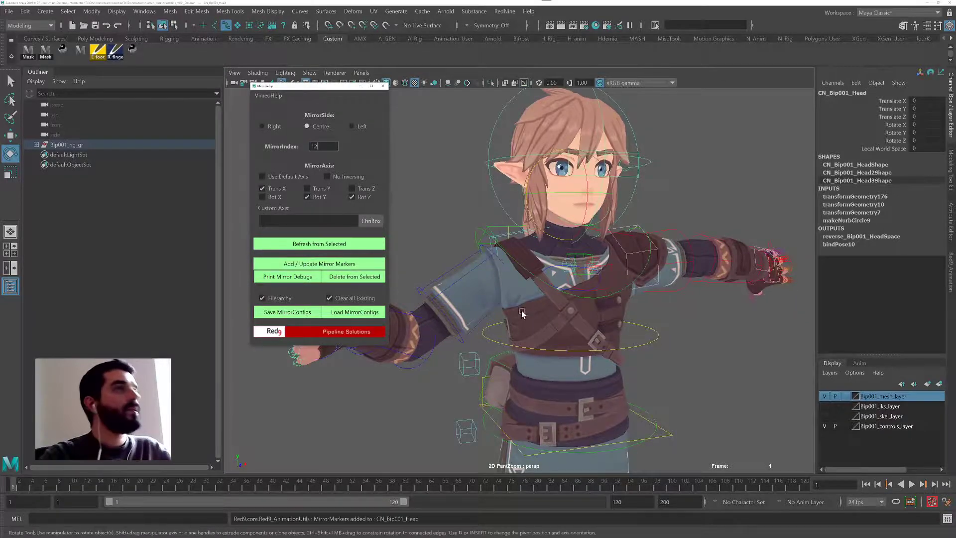
Step: Test-move the pelvis control along X, undo the move, and add a Centre mirror marker with index 13 to it
mouse_move(522, 312)
left_mouse_down("alt")
mouse_move(616, 314)
mouse_move(519, 314)
left_mouse_up("alt")
middle_click_drag(519, 328, 524, 205, "alt")
left_click(612, 279)
key("w")
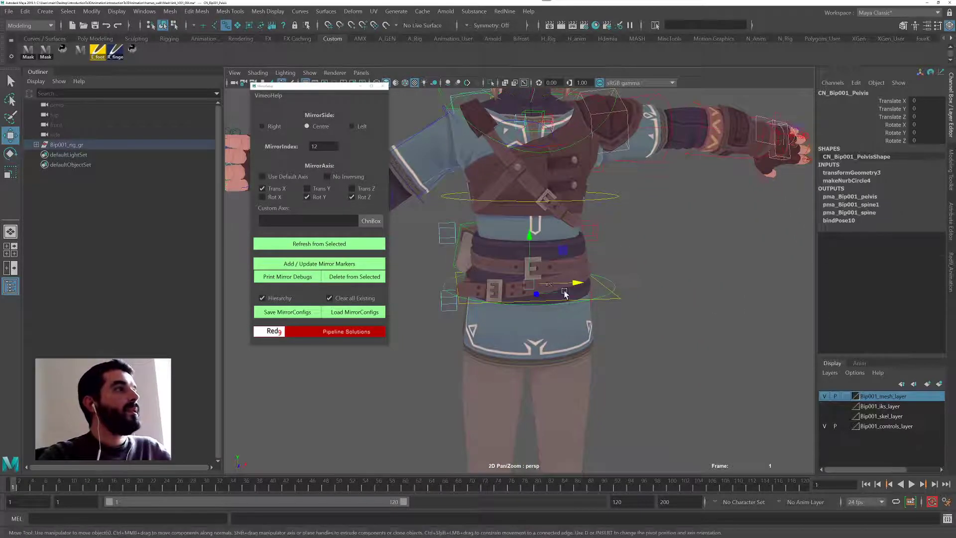
left_click_drag(531, 277, 555, 281)
key("ctrl+z")
key("e")
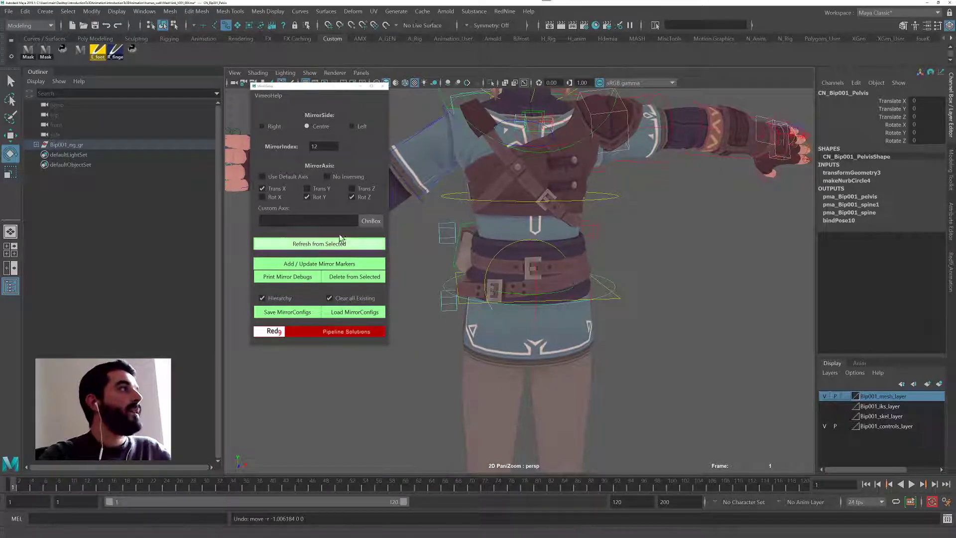
left_click(315, 266)
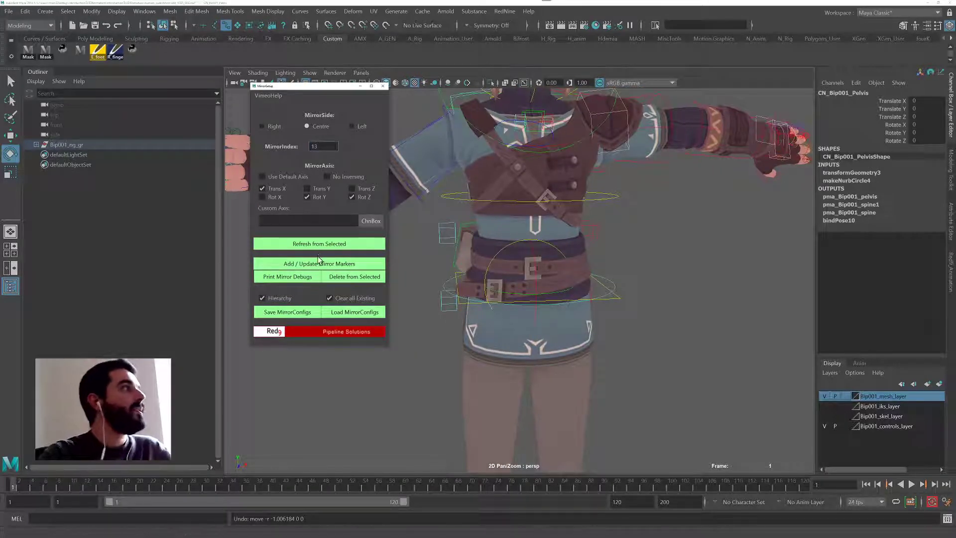
Step: Select the core control at the hips and test-move it along X and test-rotate it about Y, undoing both changes
left_click(618, 298)
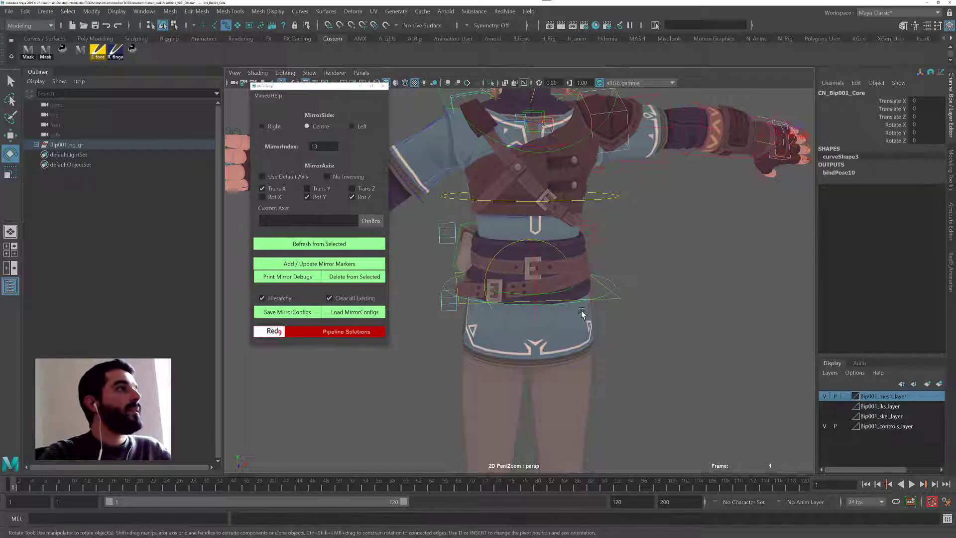
key("w")
left_click_drag(576, 283, 495, 296)
key("ctrl+z")
key("e")
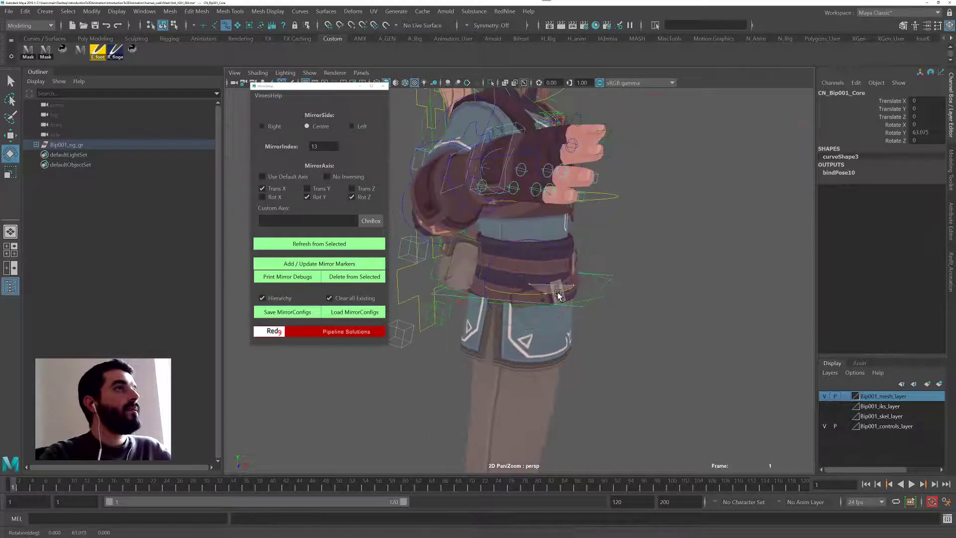
key("ctrl+z")
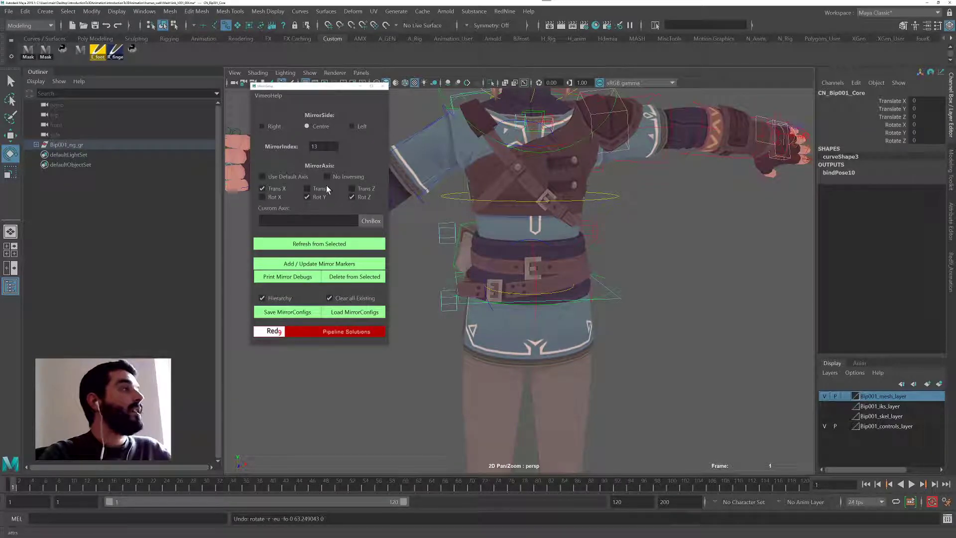
Step: Add a Centre mirror marker with index 14 and the same axes to the core control
left_click_drag(325, 147, 299, 146)
type("14")
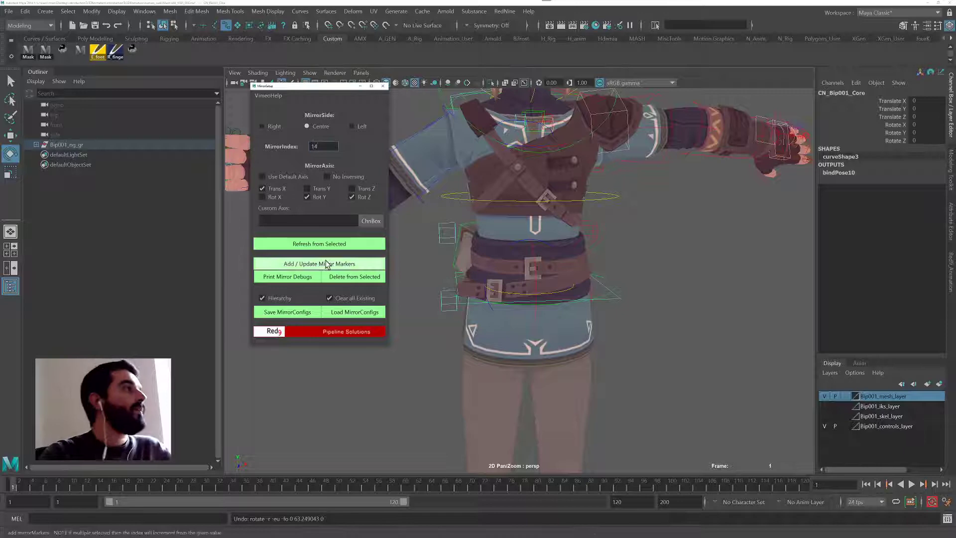
left_click(327, 264)
Step: Select the COG control around the waist and test-rotate it about Y and test-move it along X, undoing both changes
scroll(498, 289, "up", 5)
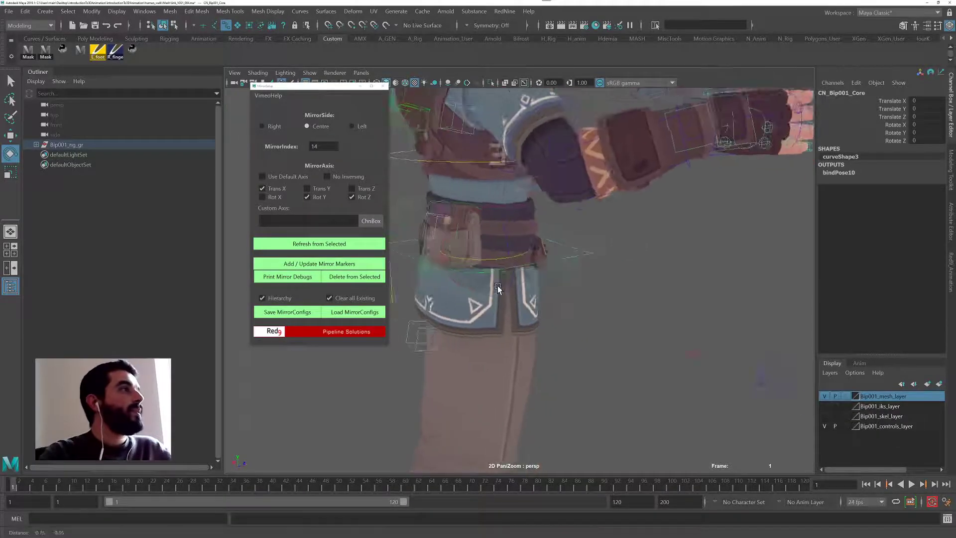
left_click_drag(498, 287, 648, 274, "alt")
left_click(519, 249)
middle_click_drag(597, 300, 551, 318, "alt")
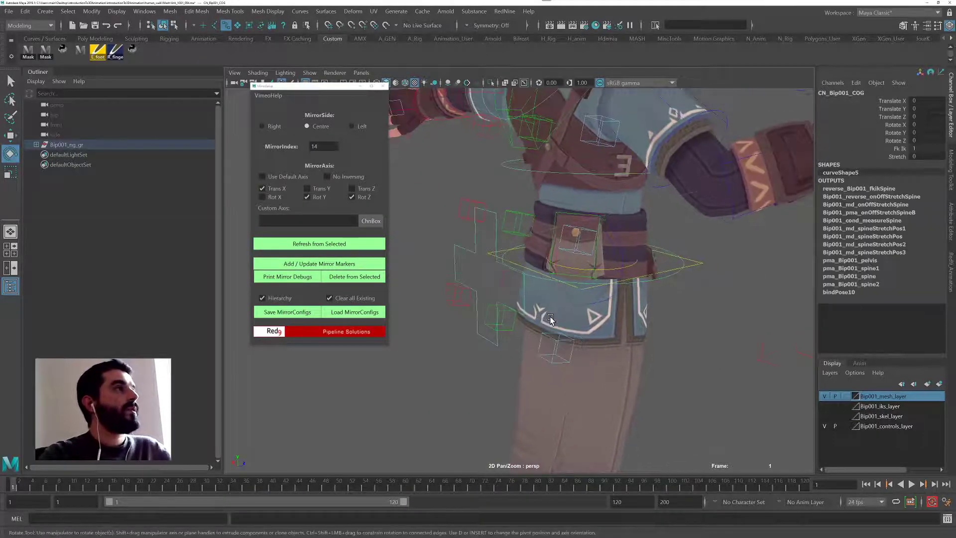
left_click_drag(551, 318, 585, 292, "alt")
left_click_drag(613, 222, 561, 264)
key("ctrl+z")
key("ctrl+z")
key("w")
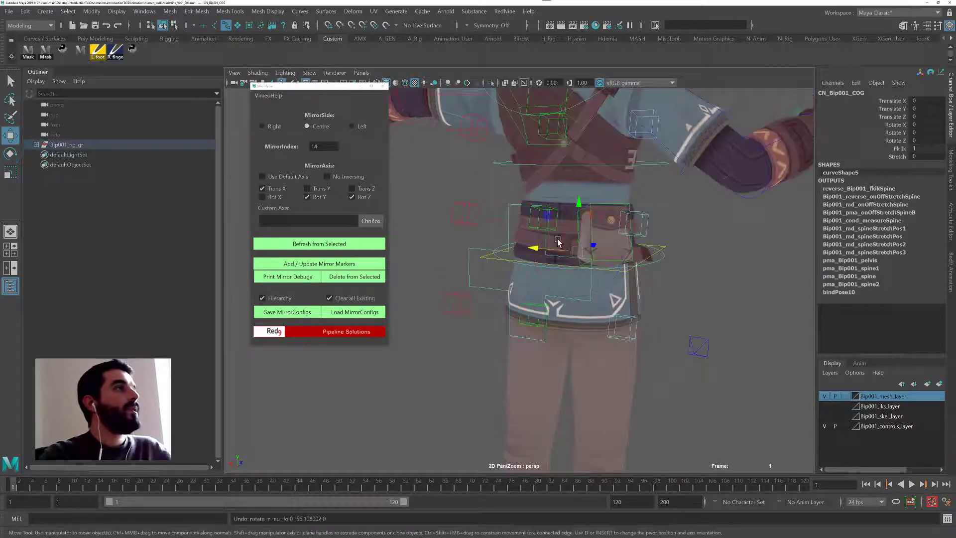
key("ctrl+z")
key("ctrl+z")
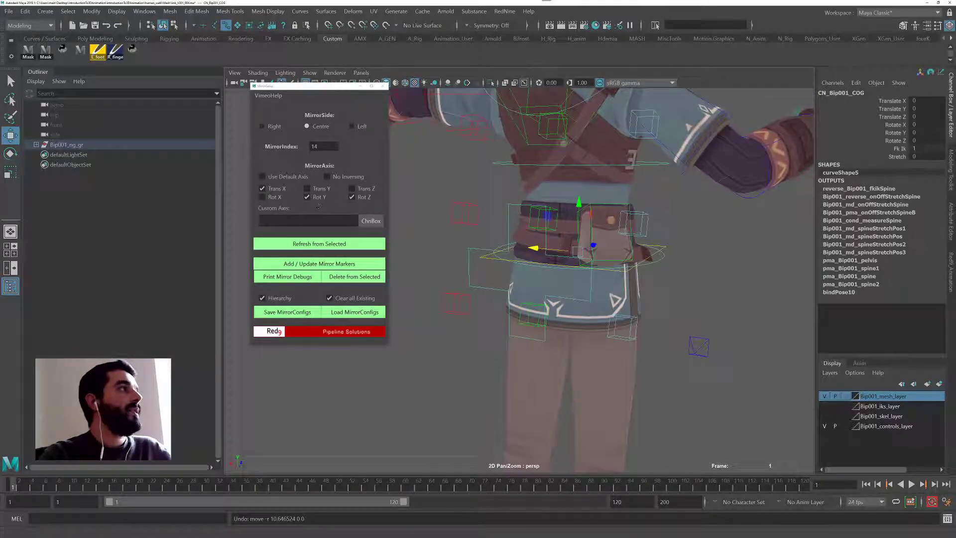
Step: Set the mirror index to 15 and add a Centre mirror marker to the COG control
left_click_drag(323, 145, 235, 142)
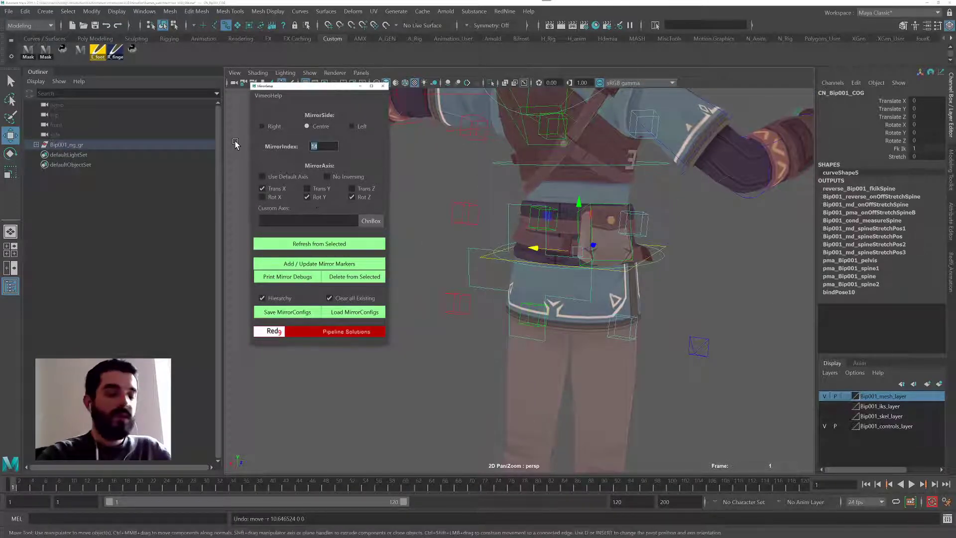
left_click(319, 264)
Step: Select the left foot IK control and test-move it sideways along X, undoing the move
left_click_drag(642, 373, 519, 282, "alt")
right_click_drag(519, 282, 522, 256, "alt")
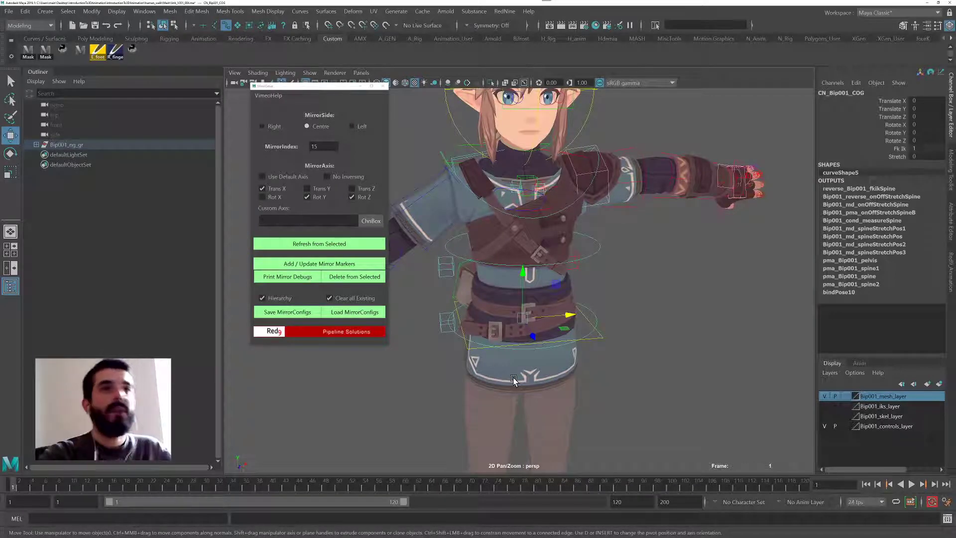
middle_click_drag(500, 399, 529, 251, "alt")
right_click_drag(529, 251, 461, 292, "alt")
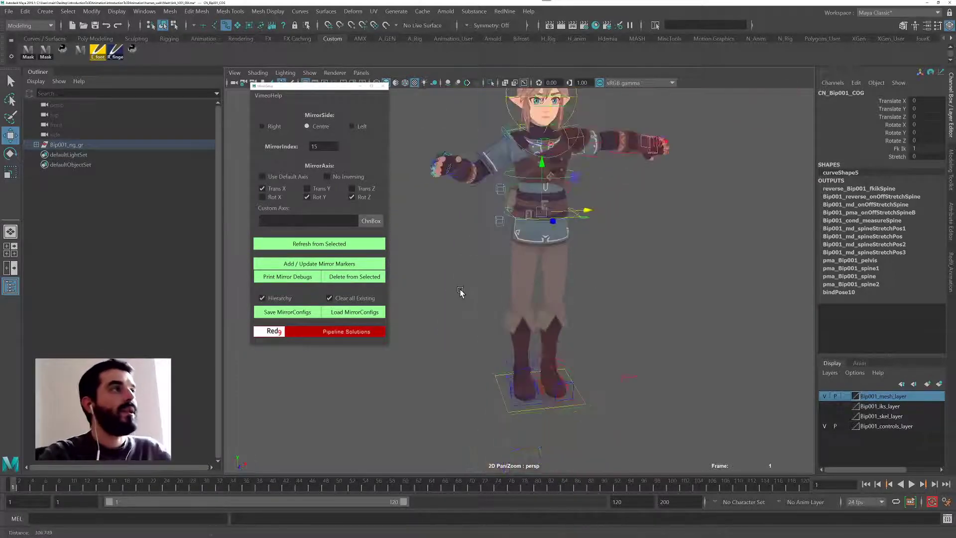
middle_click_drag(535, 317, 530, 288, "alt")
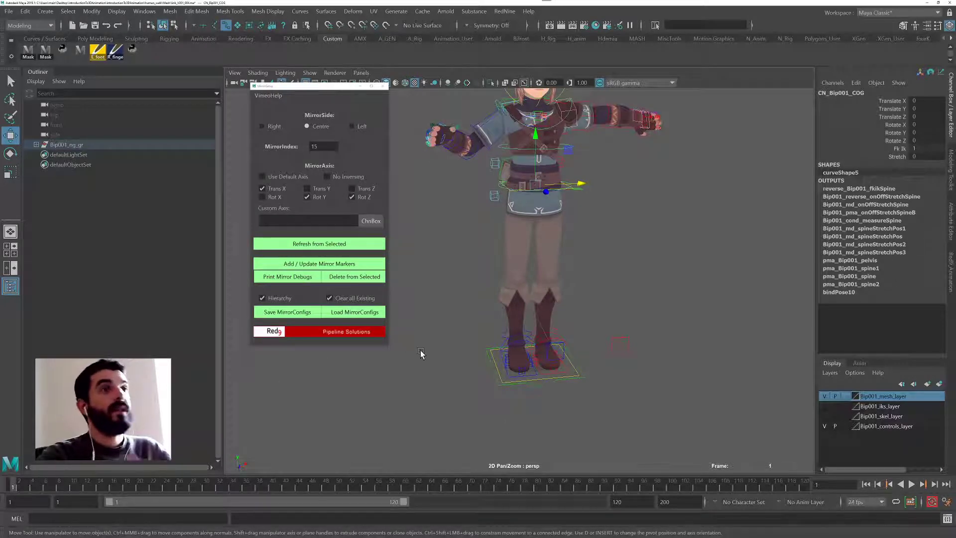
right_click_drag(470, 369, 568, 408, "alt")
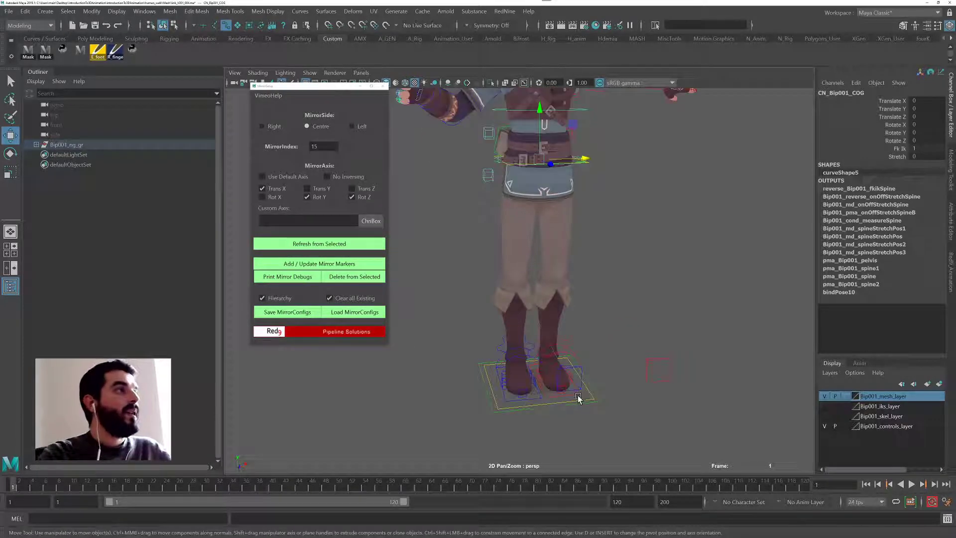
left_click(575, 394)
middle_click_drag(569, 402, 514, 419, "alt")
left_click_drag(541, 373, 639, 354)
key("ctrl+z")
key("ctrl+z")
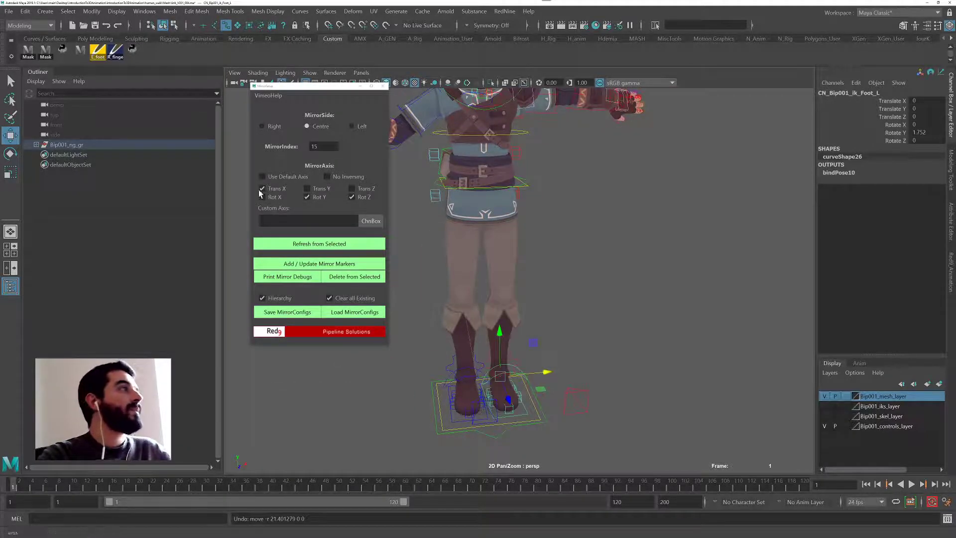
Step: Test-rotate the left foot IK control about Y and Z, undoing each rotation
key("e")
left_click_drag(517, 398, 564, 377)
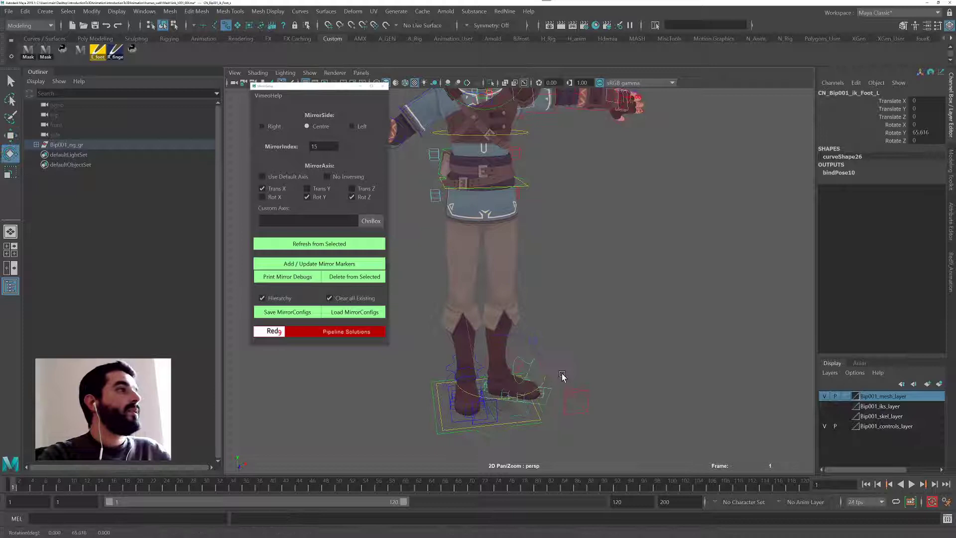
key("ctrl+z")
left_click_drag(520, 344, 438, 330)
key("ctrl+z")
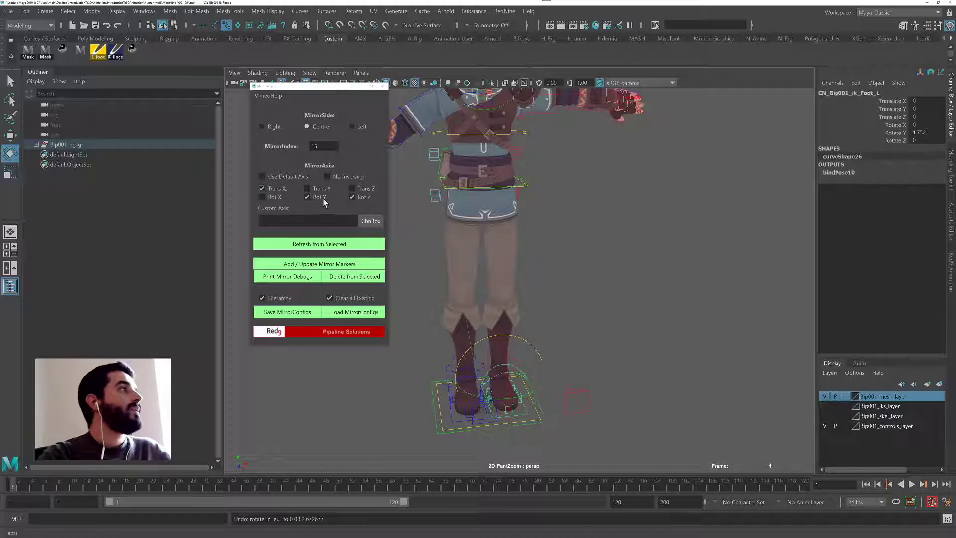
Step: Select the left leg pole vector control and test-move it sideways along X, undoing the move
middle_click_drag(580, 391, 597, 370, "alt")
left_click_drag(597, 370, 614, 402)
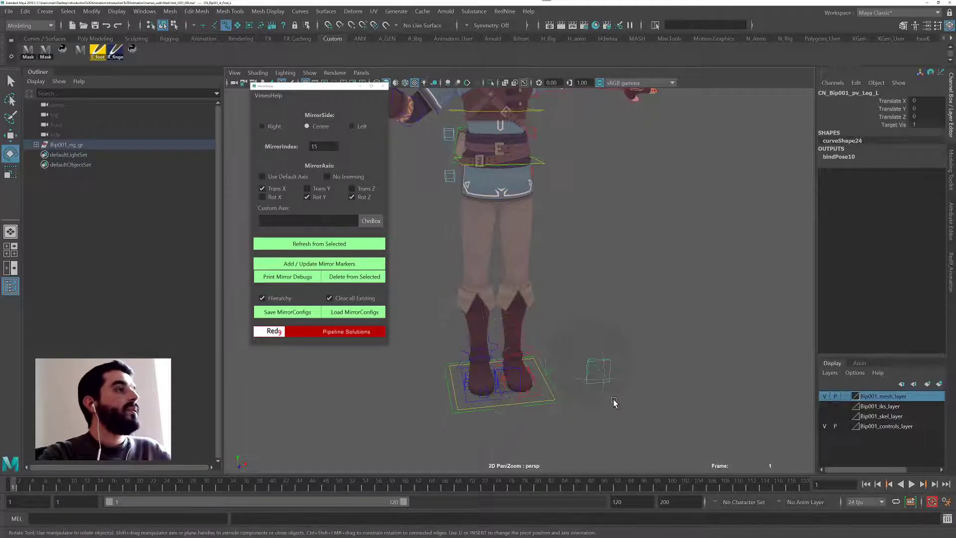
key("w")
left_click_drag(634, 356, 423, 258)
key("ctrl+z")
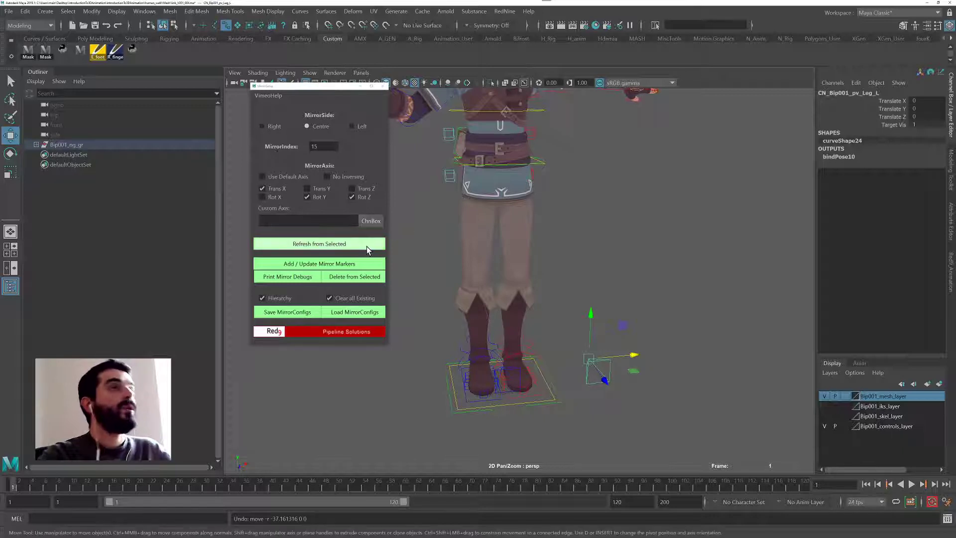
Step: Add mirror markers to the left foot IK and left leg pole vector controls together, with side Left and starting index 20
left_click_drag(512, 324, 522, 351, "alt")
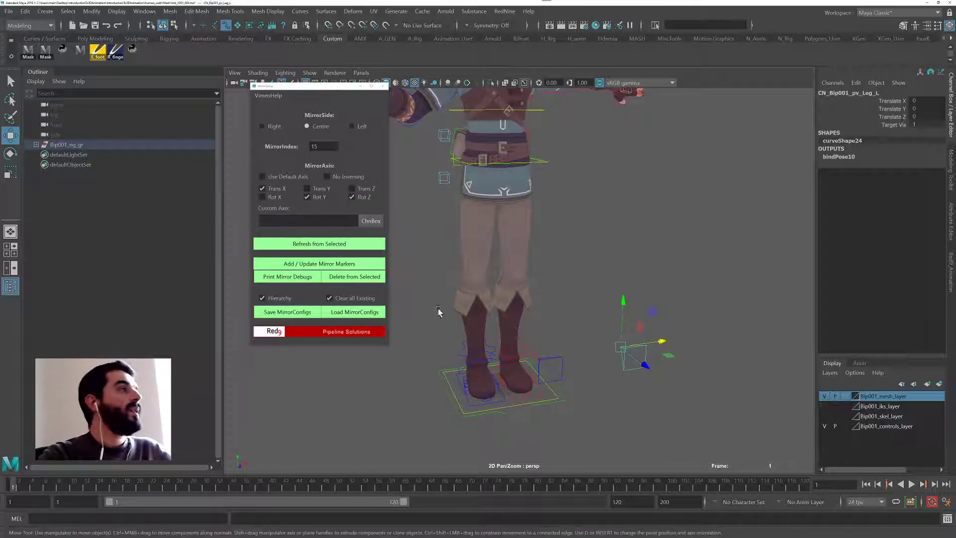
left_click(538, 393)
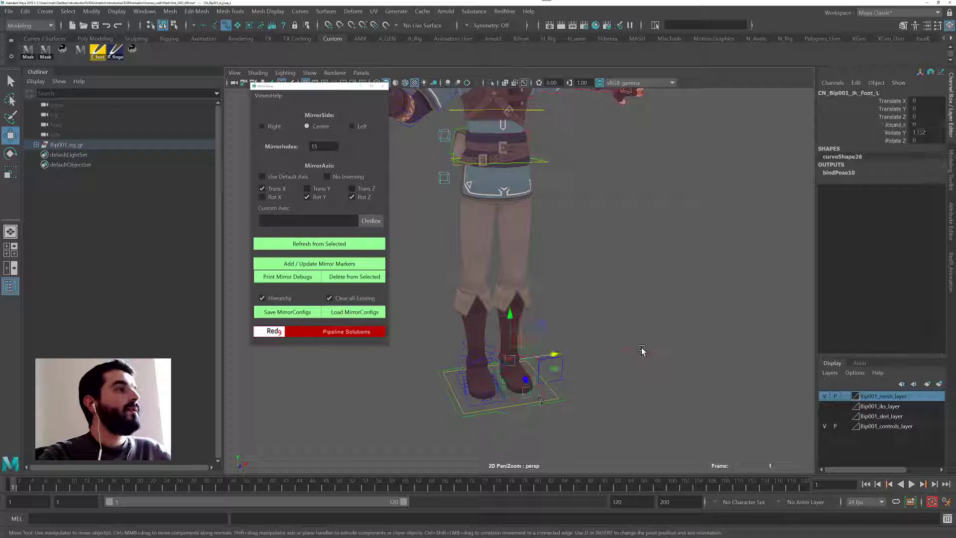
left_click(641, 346, "shift")
left_click_drag(326, 146, 192, 141)
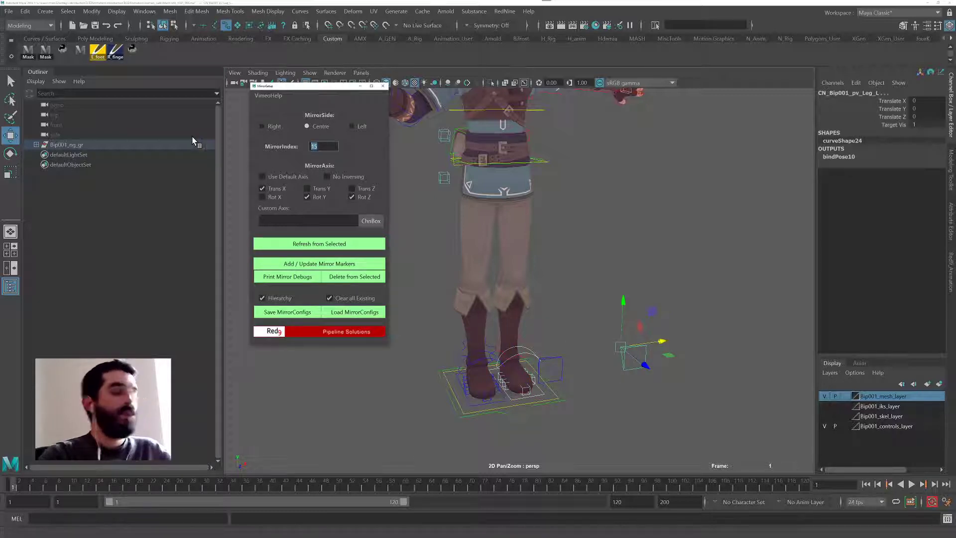
type("20")
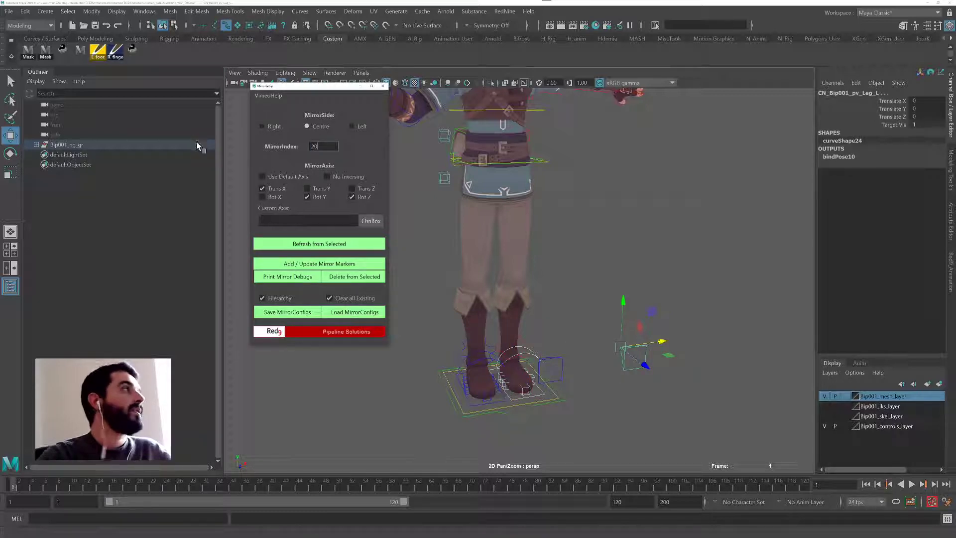
left_click(352, 126)
left_click(352, 264)
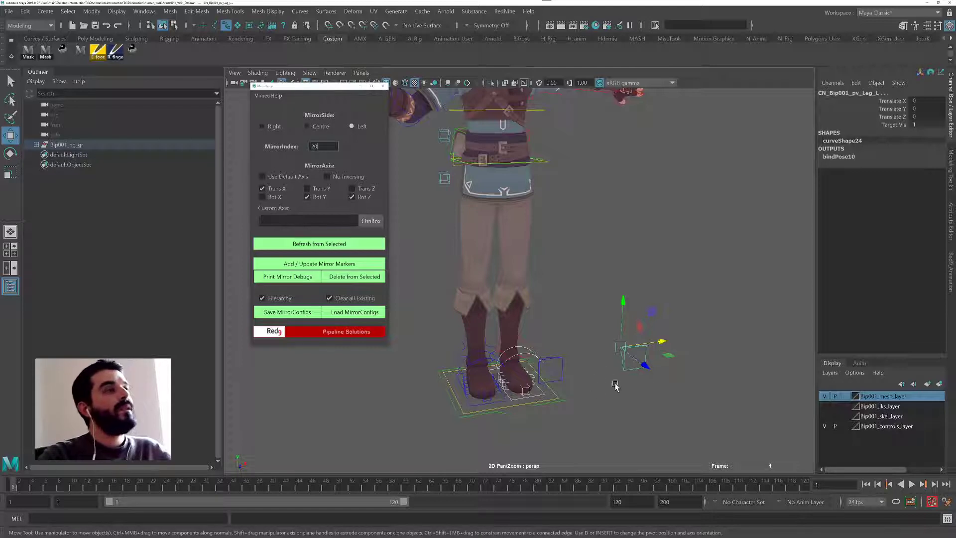
Step: Reselect the left foot IK and left leg pole vector controls and apply their incremented mirror markers again, side Left, starting index 20
left_click(631, 367)
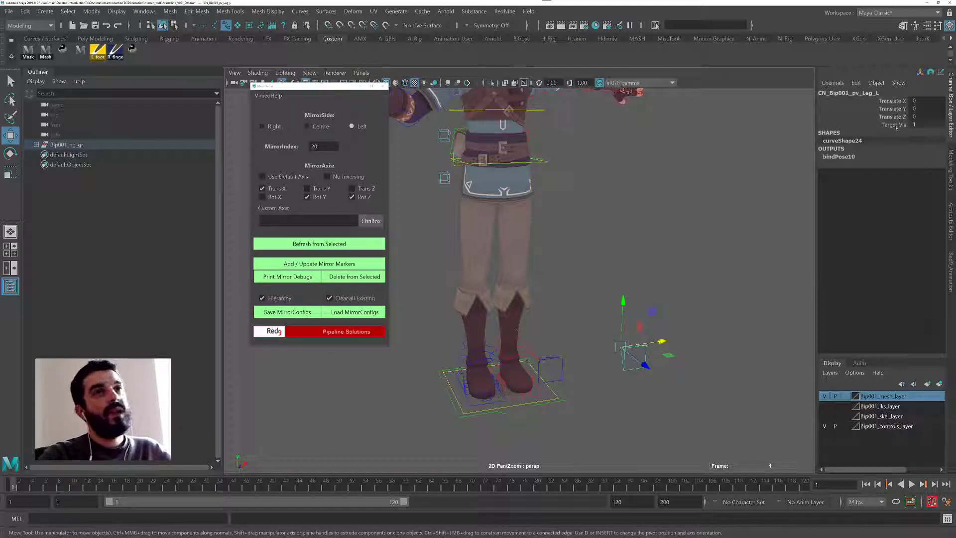
left_click(543, 399)
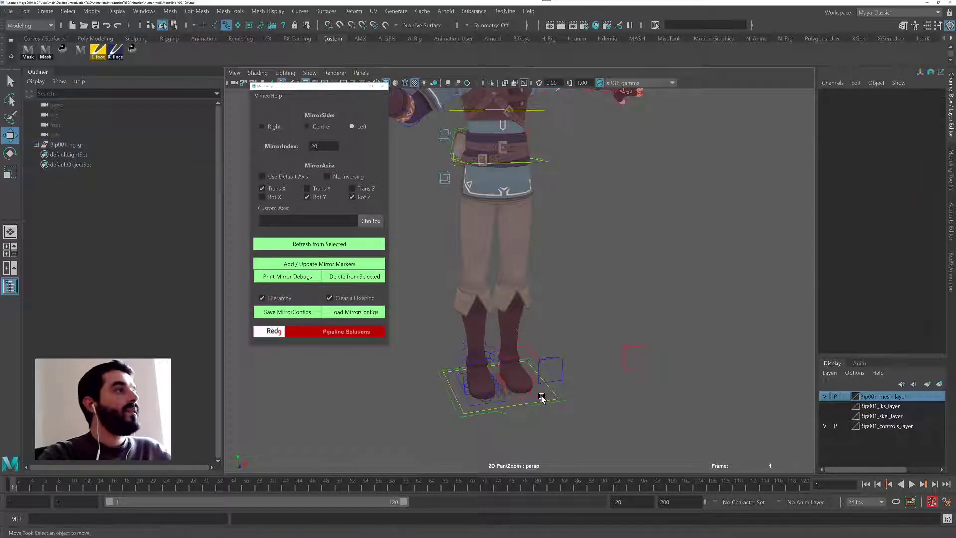
left_click(541, 396)
left_click(641, 347, "shift")
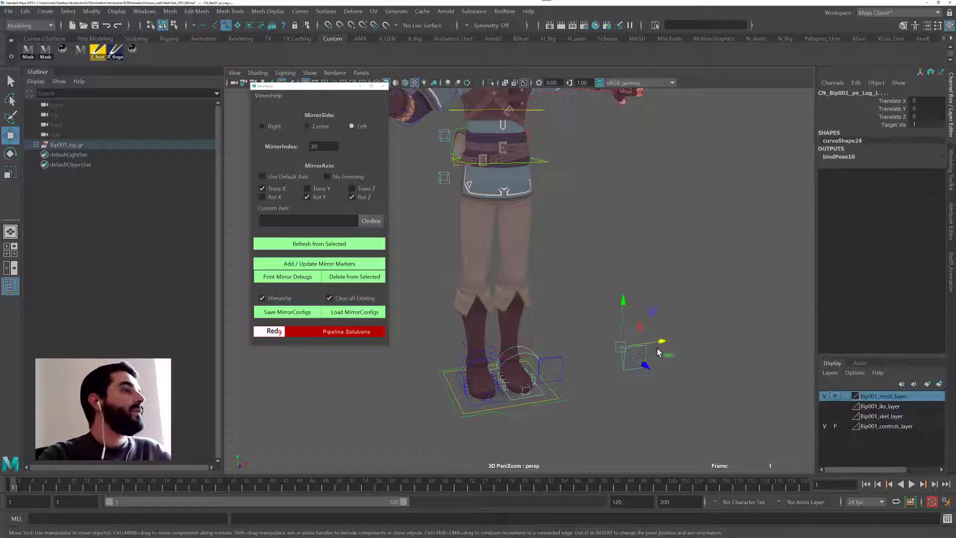
left_click(319, 263)
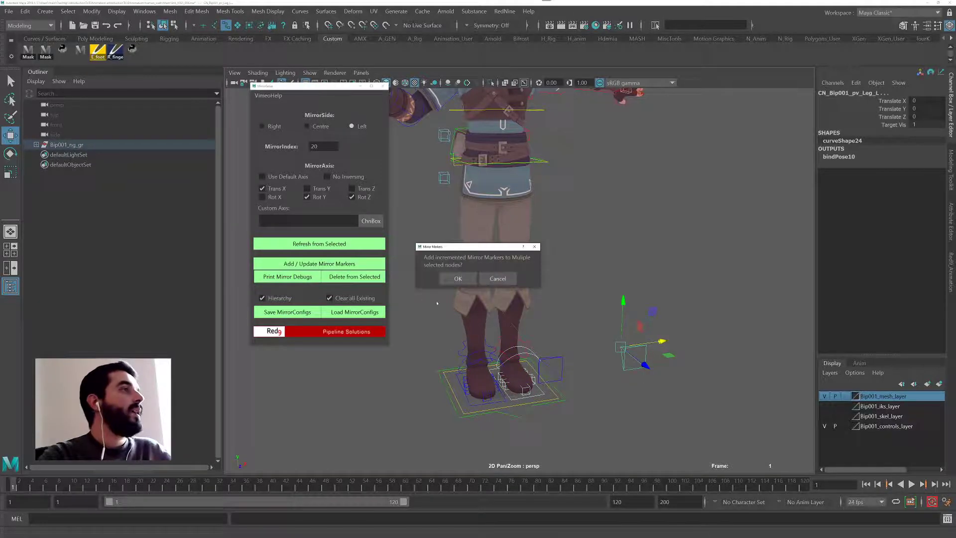
left_click(471, 279)
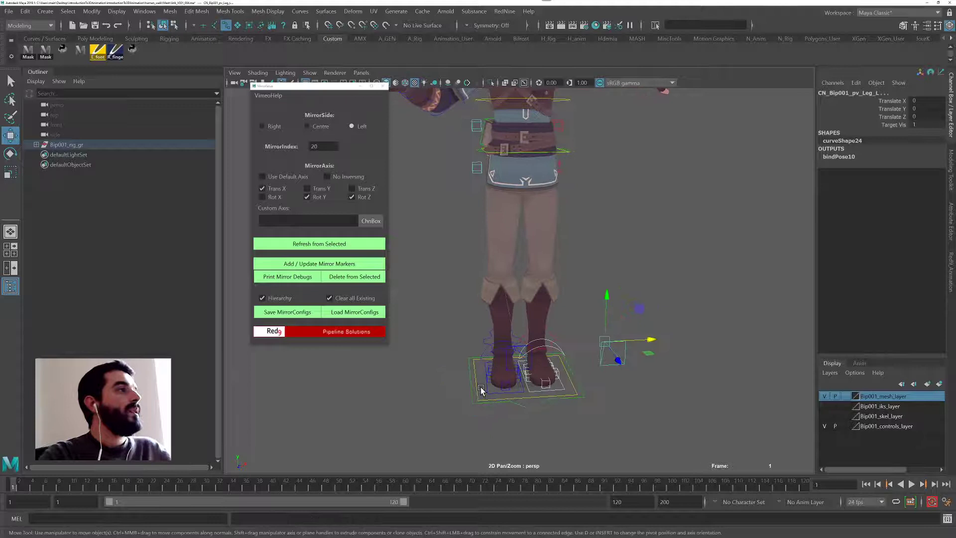
Step: Add incremented mirror markers to the right foot IK and right leg pole vector controls, side Right, starting index 20, with the same axes
left_click(487, 394)
left_click_drag(487, 393, 519, 403, "alt")
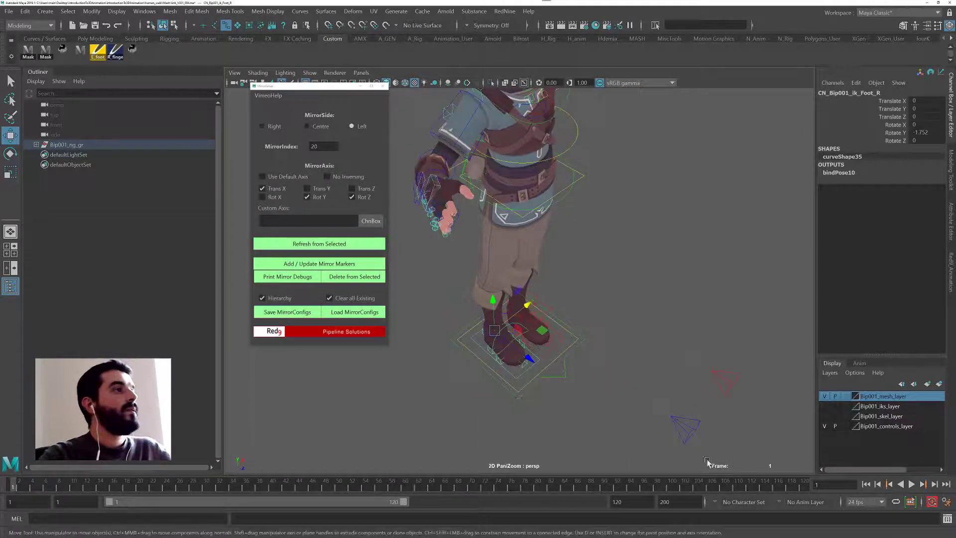
left_click(687, 428)
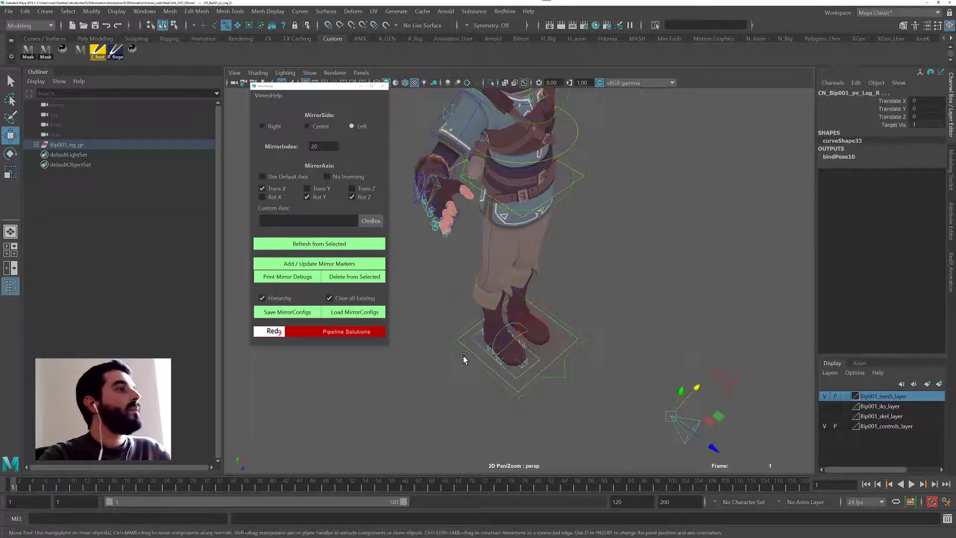
left_click(267, 127)
left_click(339, 264)
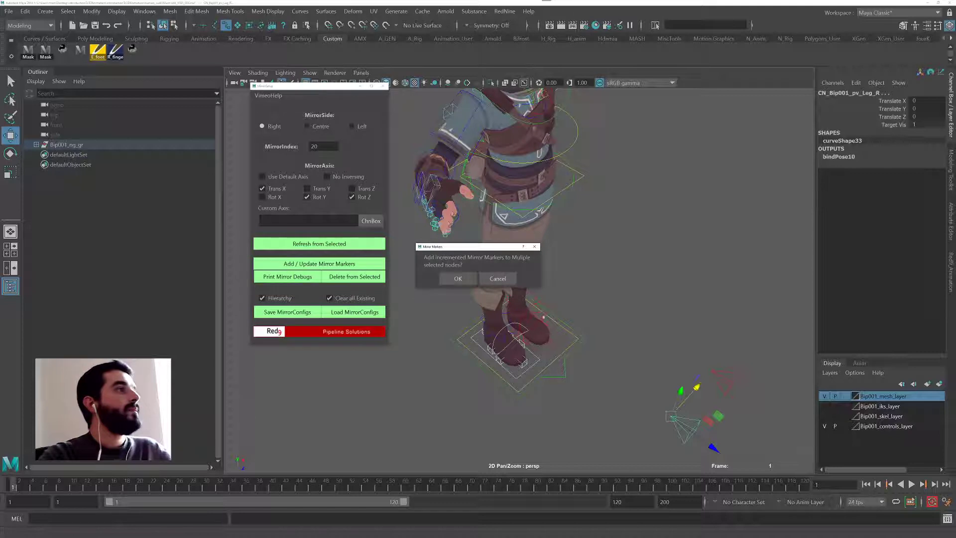
left_click(448, 275)
Step: Pose the right leg for testing: move its pole vector outward along X by about 118 and rotate the foot IK about -55° in Y
key("a")
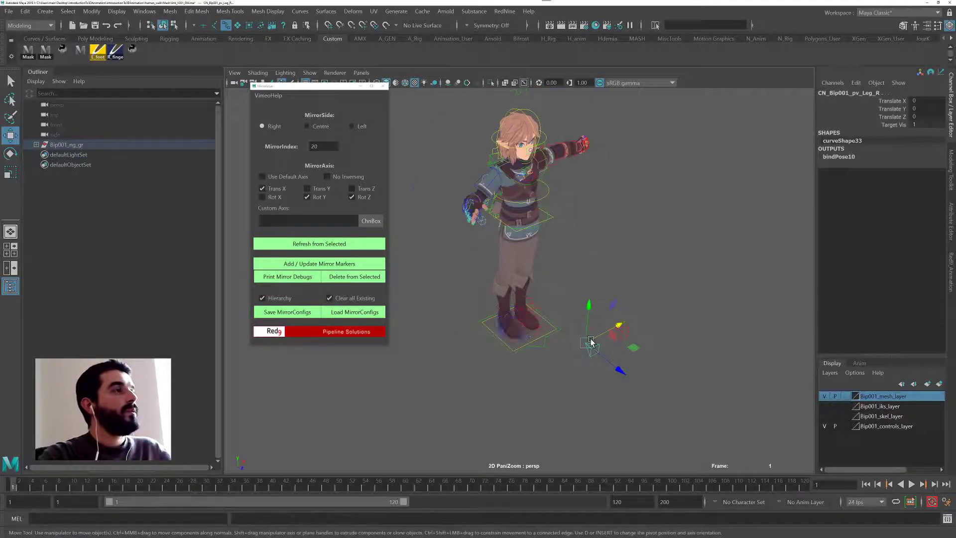
left_click_drag(612, 328, 452, 415)
key("q")
left_click(515, 342)
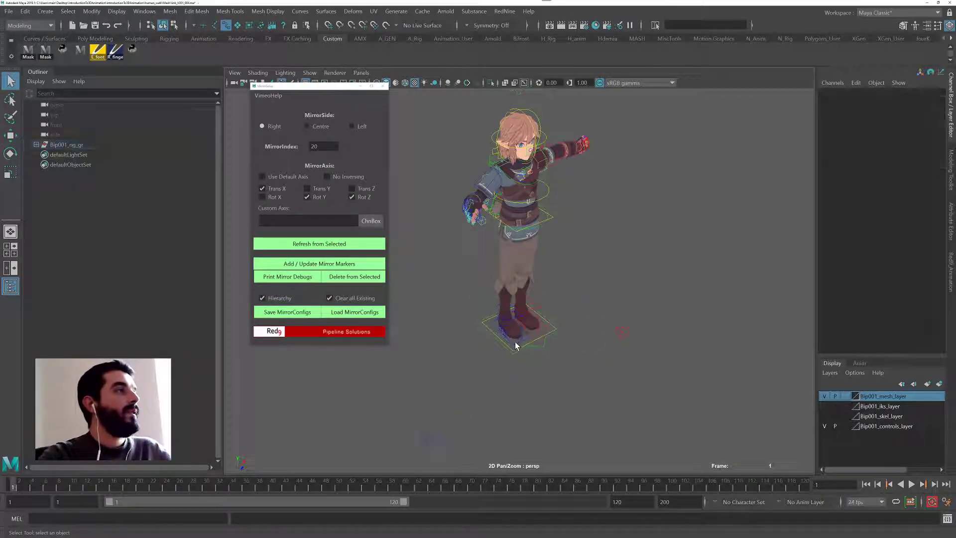
left_click(515, 344)
key("e")
left_click_drag(514, 345, 479, 359)
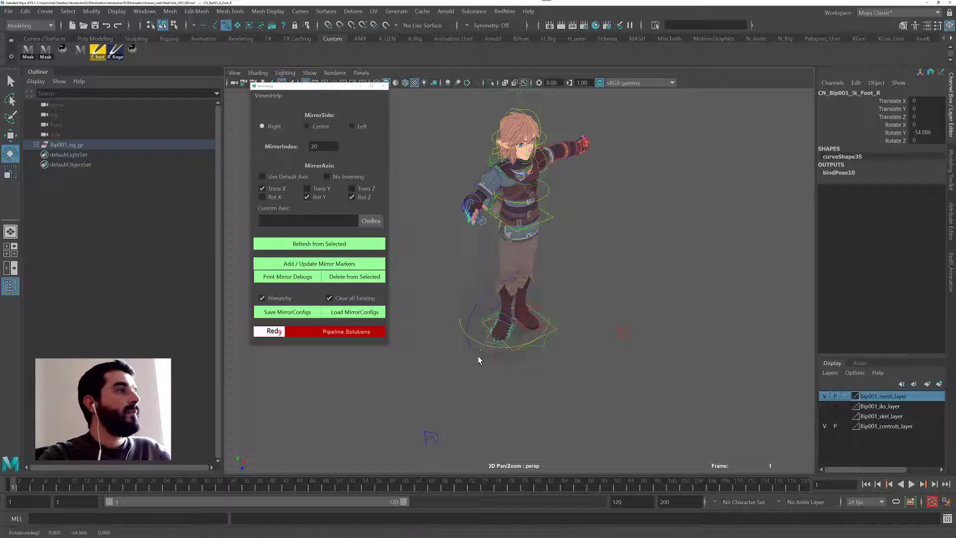
Step: Select the foot IK and leg pole vector controls of both sides and mirror the pose with the Red9 animation toolkit
key("q")
left_click(426, 430)
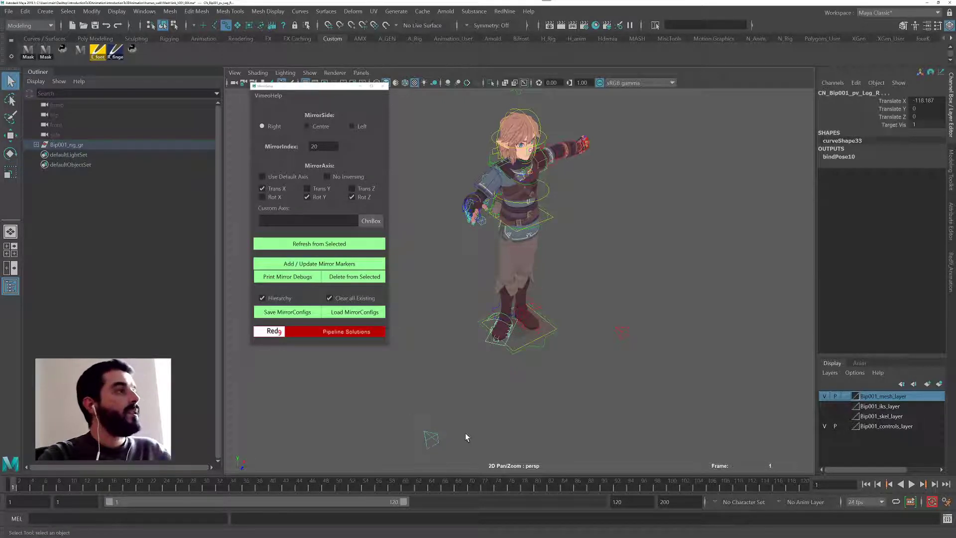
left_click(531, 334, "shift")
left_click(621, 332, "shift")
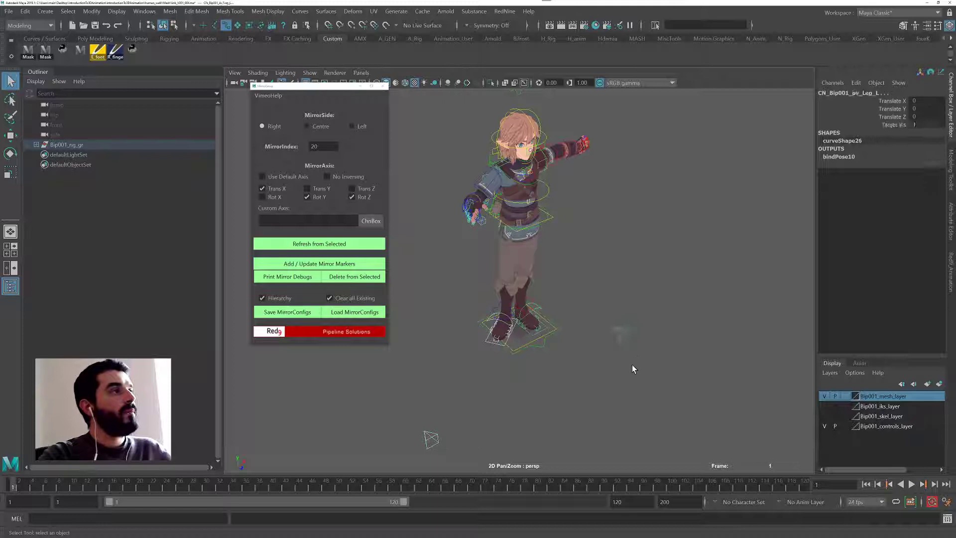
left_click(952, 272)
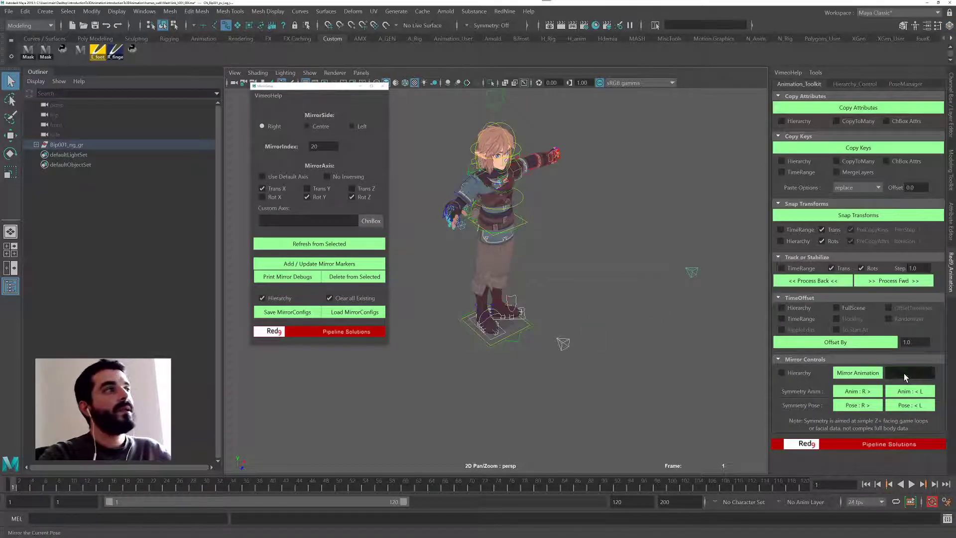
Step: Test-rotate the left toe roll control about Z and Y, undoing each rotation
right_click_drag(559, 179, 570, 167, "alt")
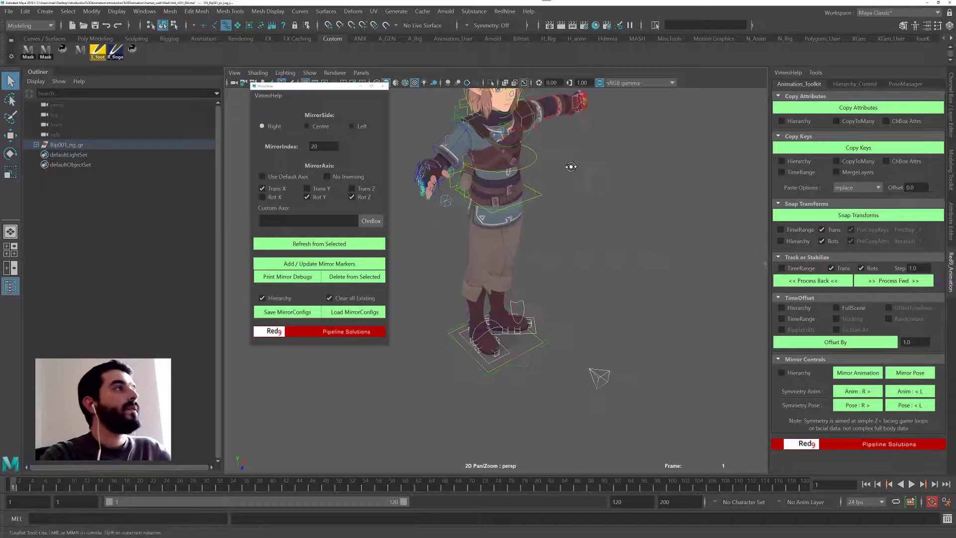
left_click_drag(570, 166, 592, 162, "alt")
right_click_drag(593, 161, 608, 207, "alt")
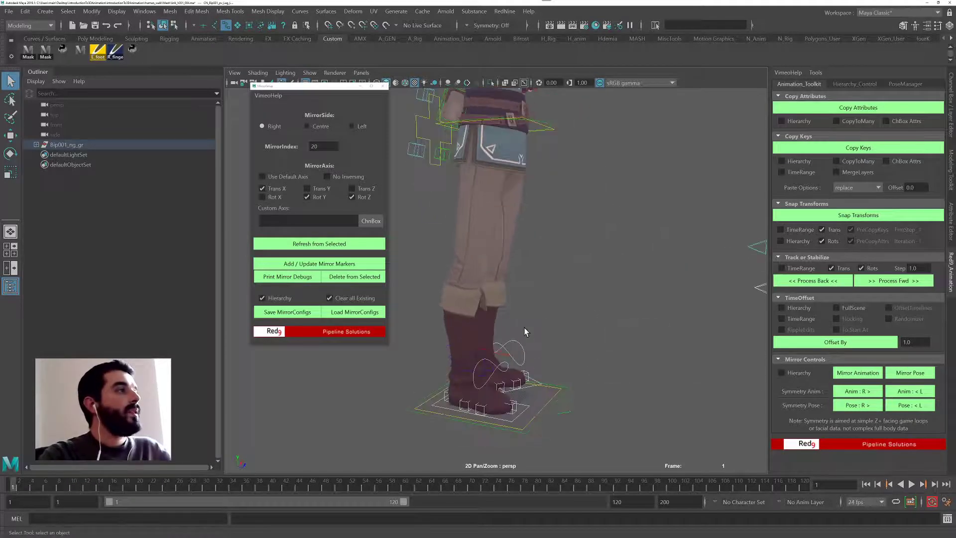
left_click(949, 116)
left_click_drag(657, 213, 561, 304, "alt")
left_click_drag(551, 357, 627, 319)
key("ctrl+z")
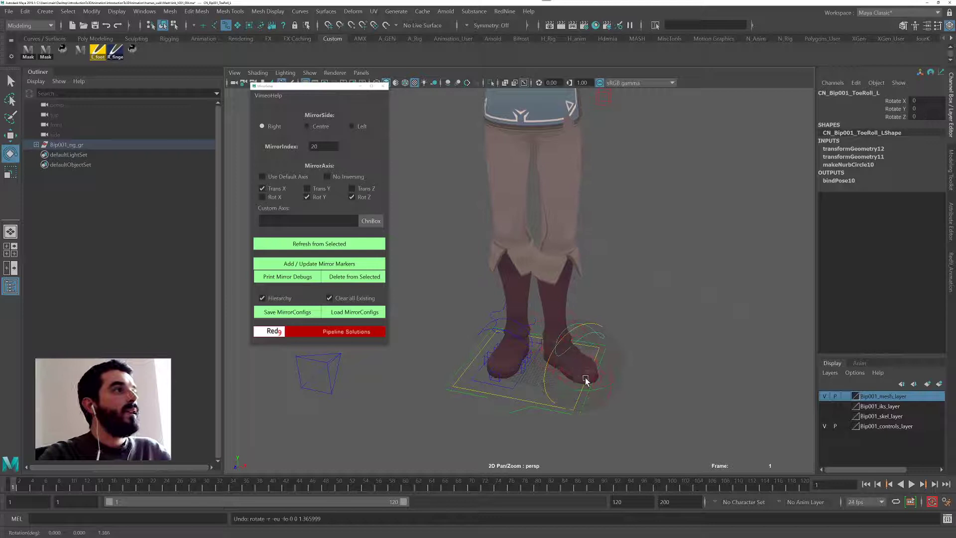
left_click_drag(586, 388, 520, 374)
key("ctrl+z")
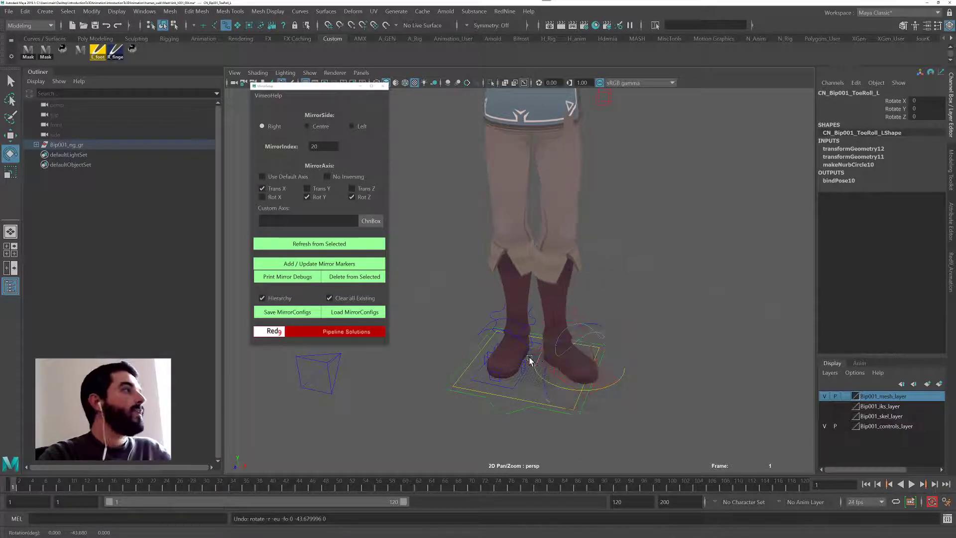
Step: Add a mirror marker to the left toe roll control with side Left, index 25, Trans X off, and Rot Y and Rot Z on
key("alt")
left_click(355, 123)
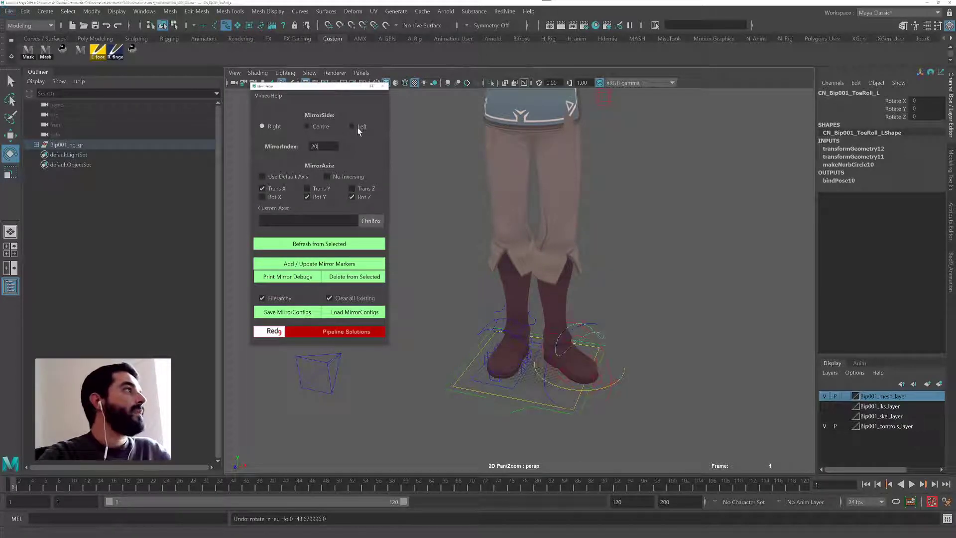
double_click(317, 146)
type("25")
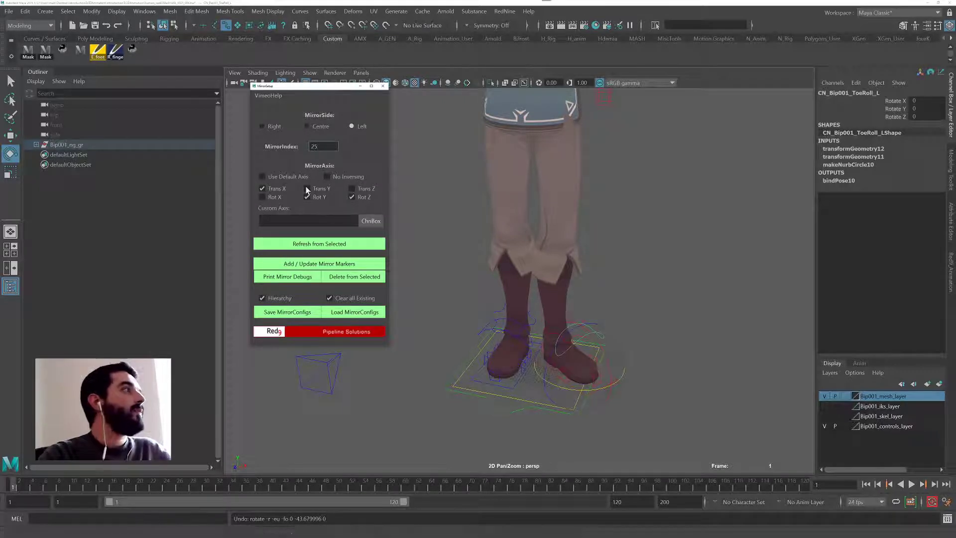
left_click(271, 190)
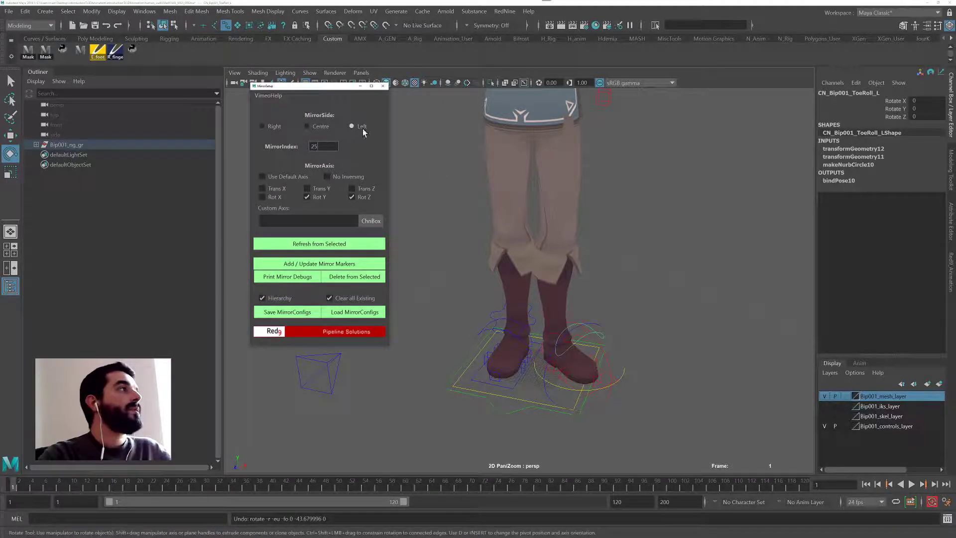
left_click(333, 266)
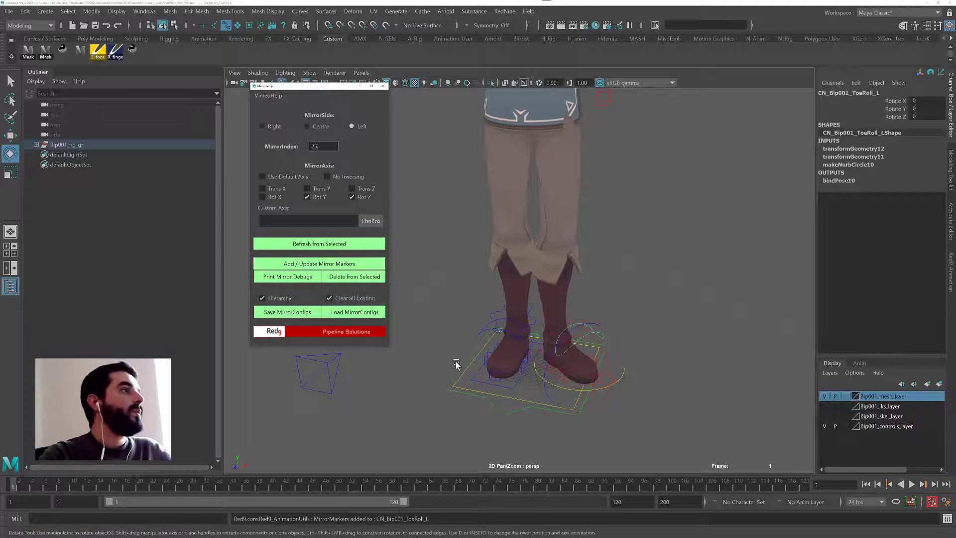
Step: Add the matching mirror marker to the right toe roll control with side Right and index 25
left_click(484, 331)
left_click(277, 126)
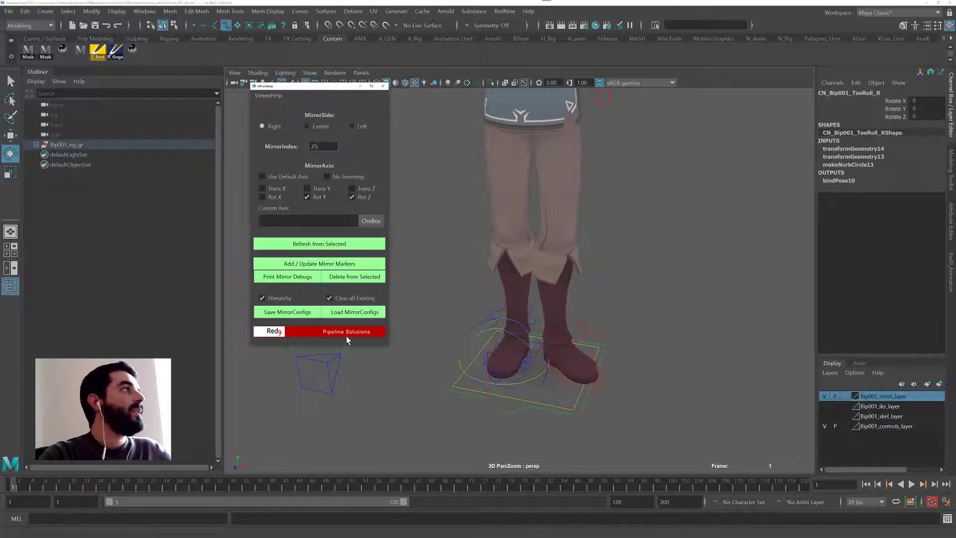
left_click(322, 266)
Step: Rotate the right toe roll control to about 34° in X and 45° in Y as a test pose
left_click_drag(551, 443, 533, 421, "alt")
left_click_drag(504, 346, 551, 387)
key("q")
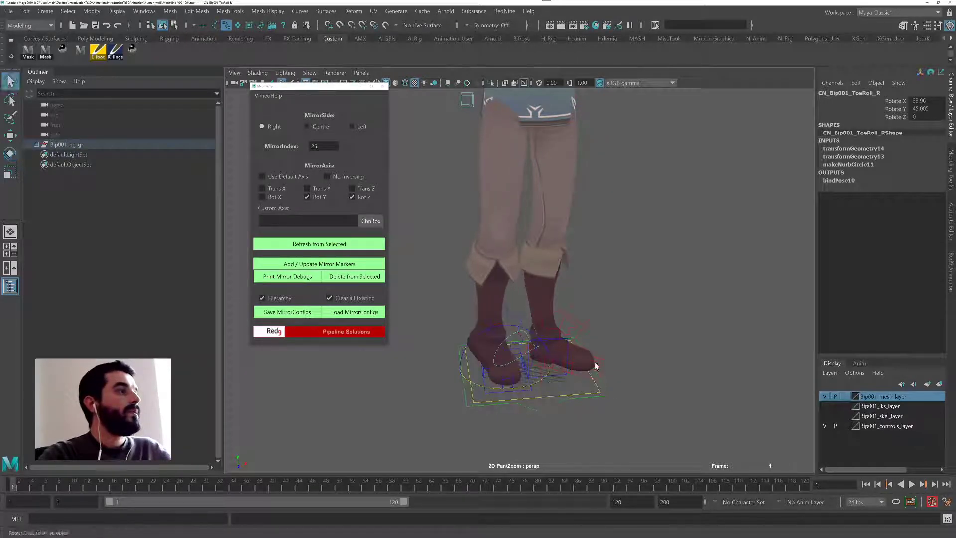
Step: Select the foot IK and leg pole vector controls on both sides and mirror the leg pose
left_click(546, 398)
scroll(553, 363, "down", 4)
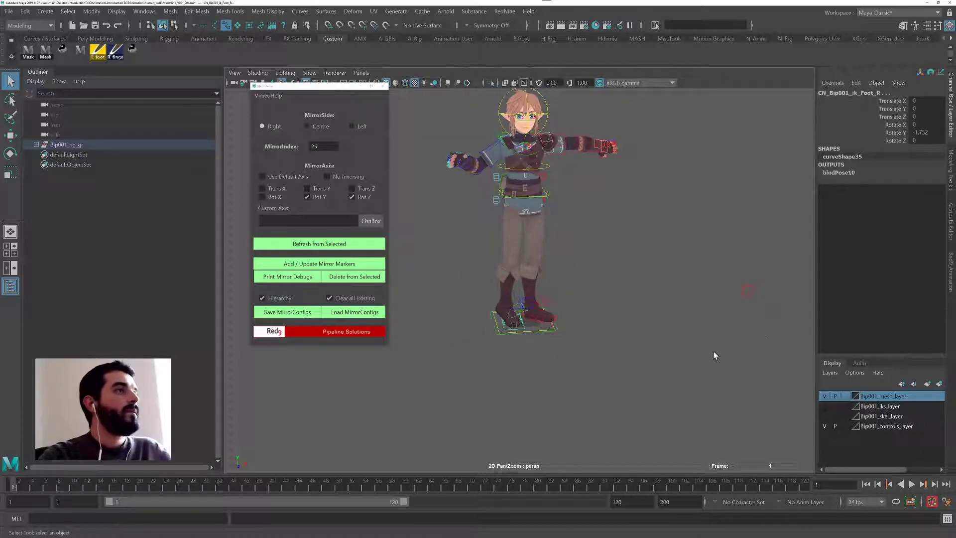
middle_click_drag(714, 352, 640, 381, "alt")
right_click_drag(640, 381, 521, 347, "alt")
left_click_drag(600, 303, 668, 341)
scroll(657, 365, "up", 5)
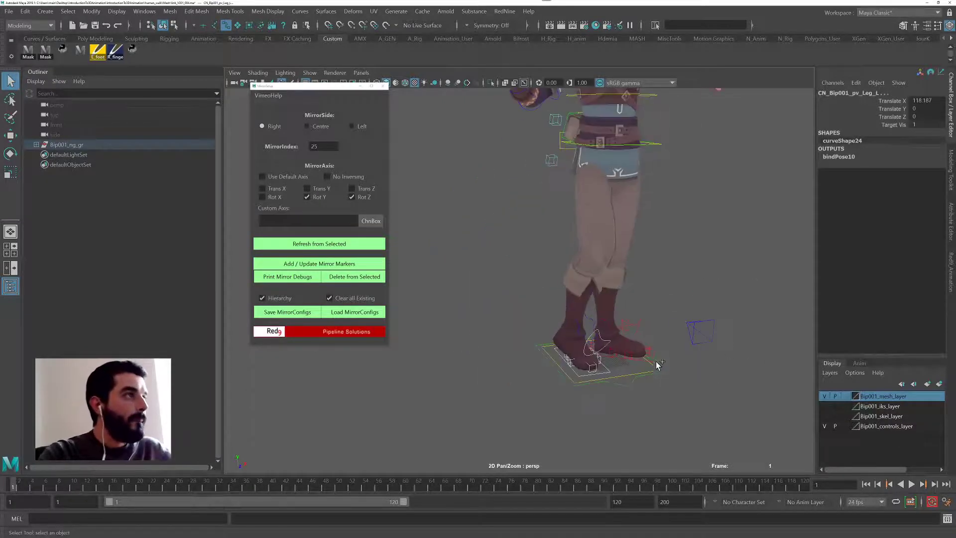
left_click(656, 354)
left_click(703, 327)
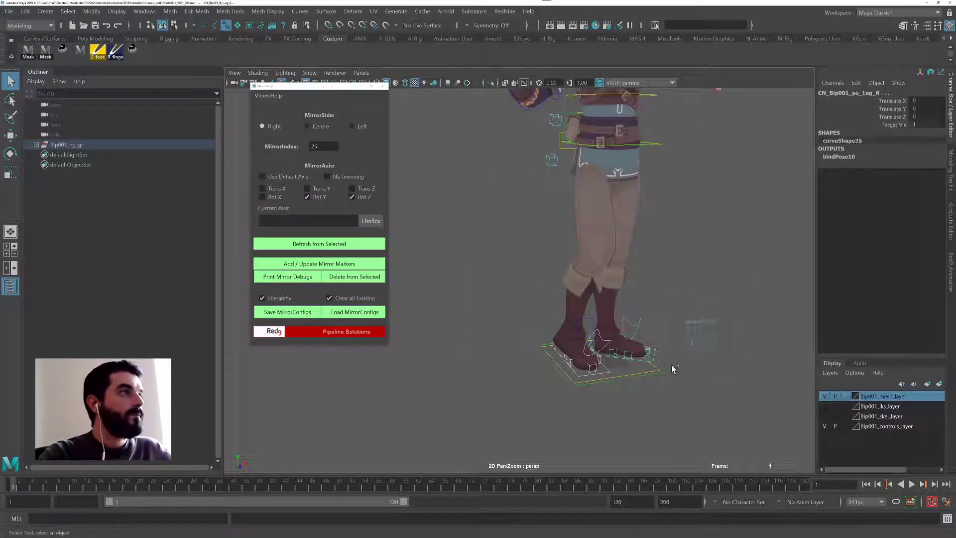
left_click(951, 273)
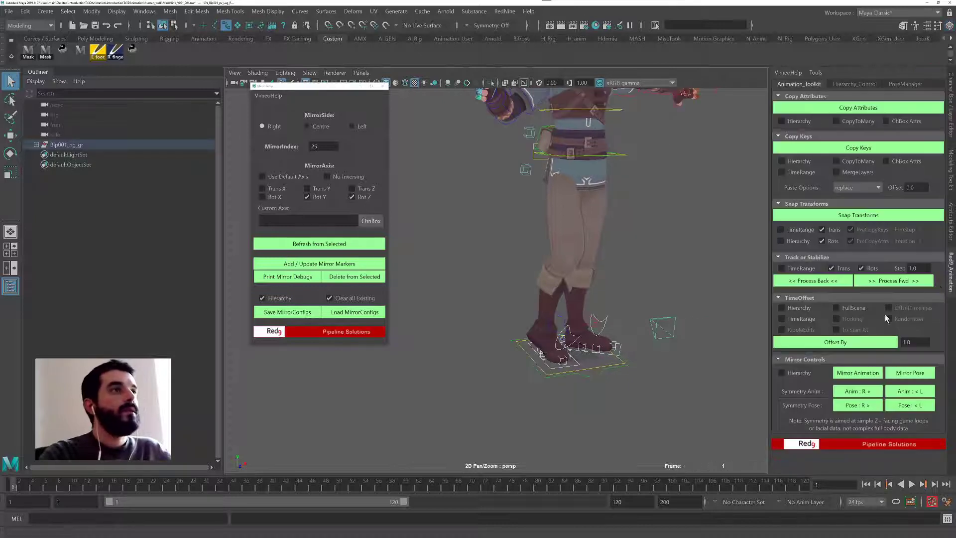
left_click(897, 373)
left_click(897, 373)
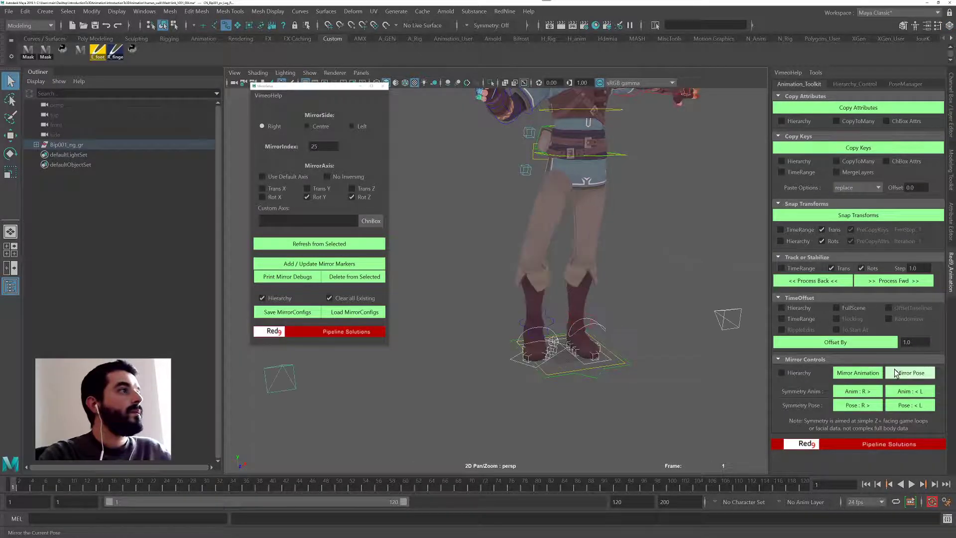
Step: Mirror the leg pose back and forth several times and compare both feet from different angles
left_click_drag(563, 318, 591, 324, "alt")
left_click(915, 373)
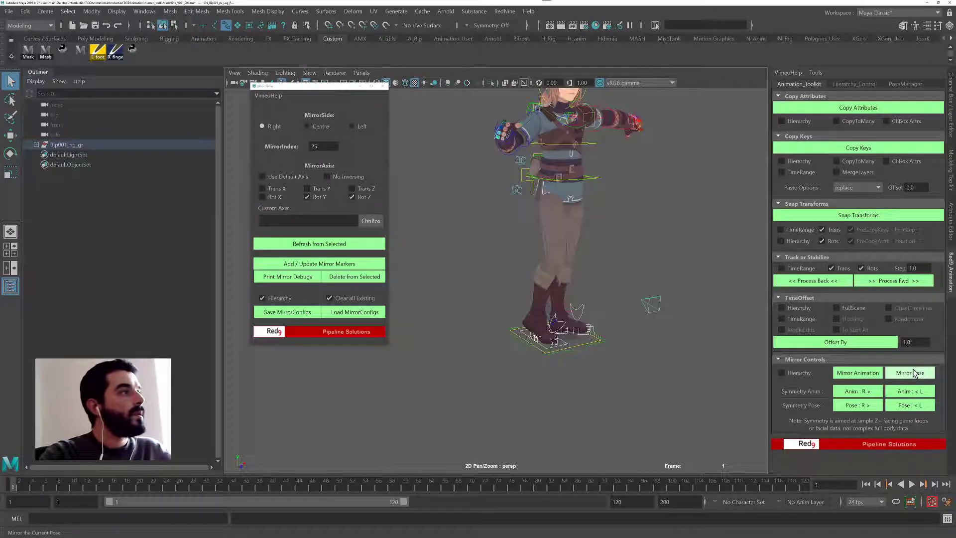
left_click(914, 371)
left_click(913, 373)
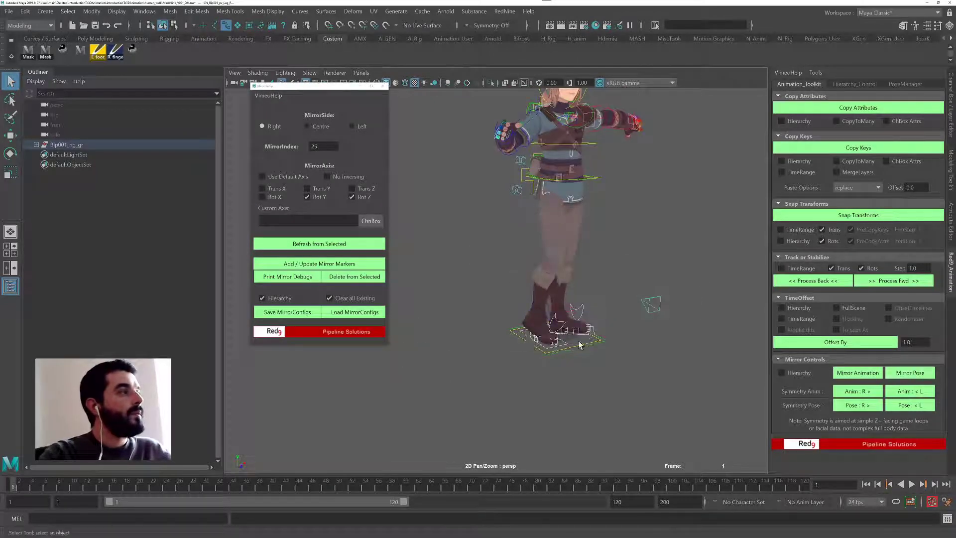
right_click_drag(576, 342, 679, 364, "alt")
left_click(917, 374)
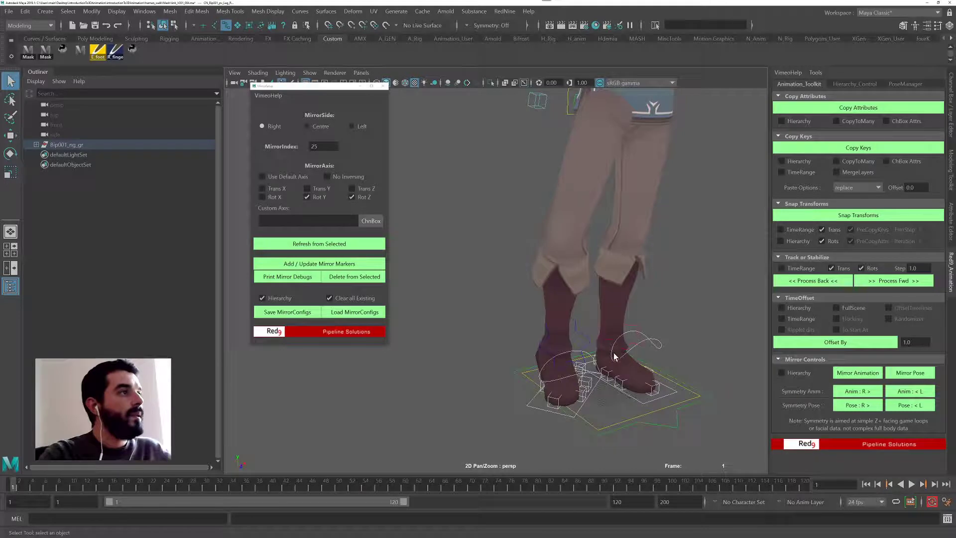
left_click_drag(614, 356, 559, 335, "alt")
left_click(903, 377)
Step: Check the stored mirror side, index and axes of the left and right toe roll controls
left_click(688, 363)
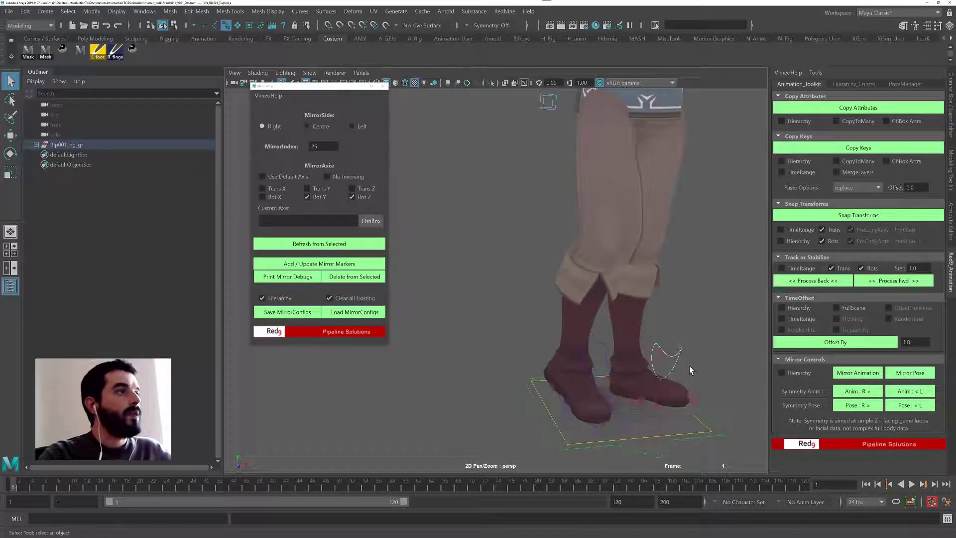
left_click(316, 244)
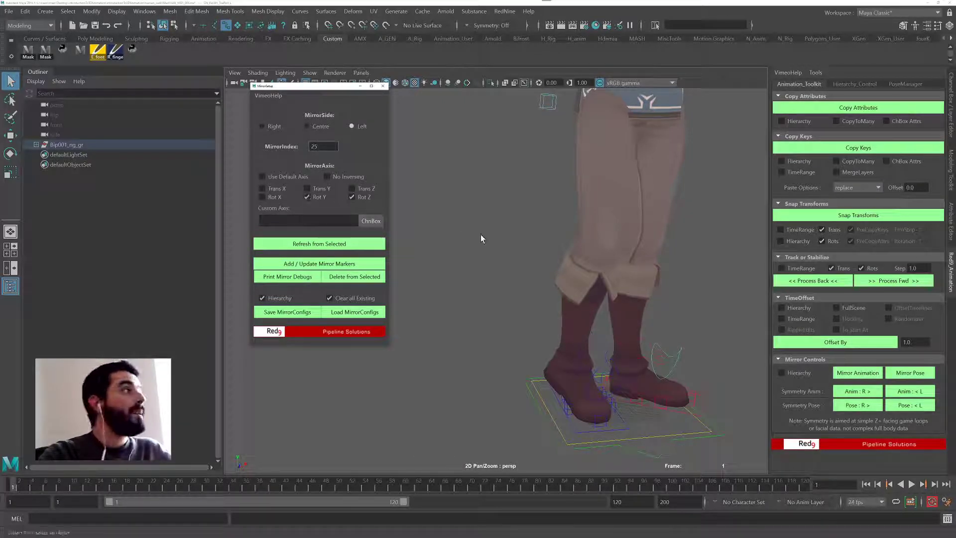
left_click_drag(618, 285, 504, 265, "alt")
key("e")
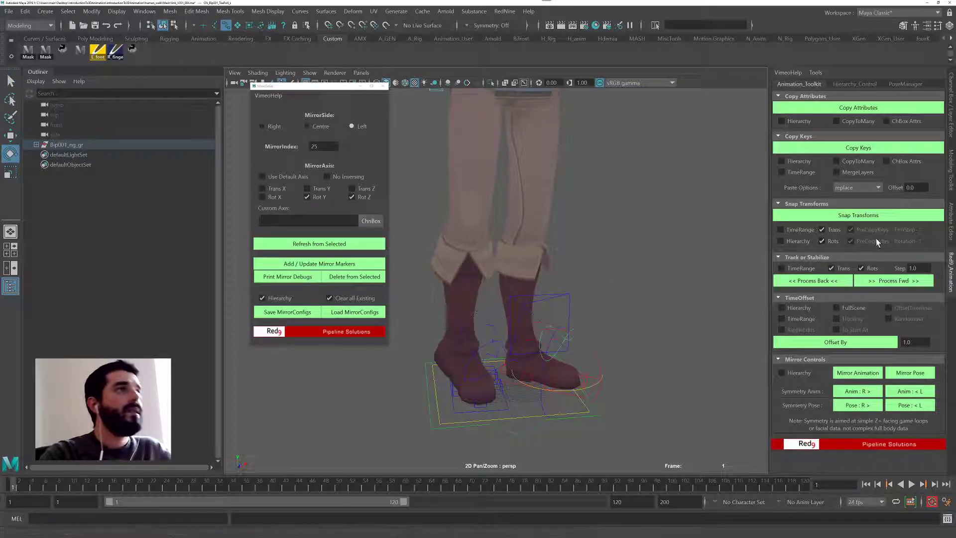
left_click(952, 109)
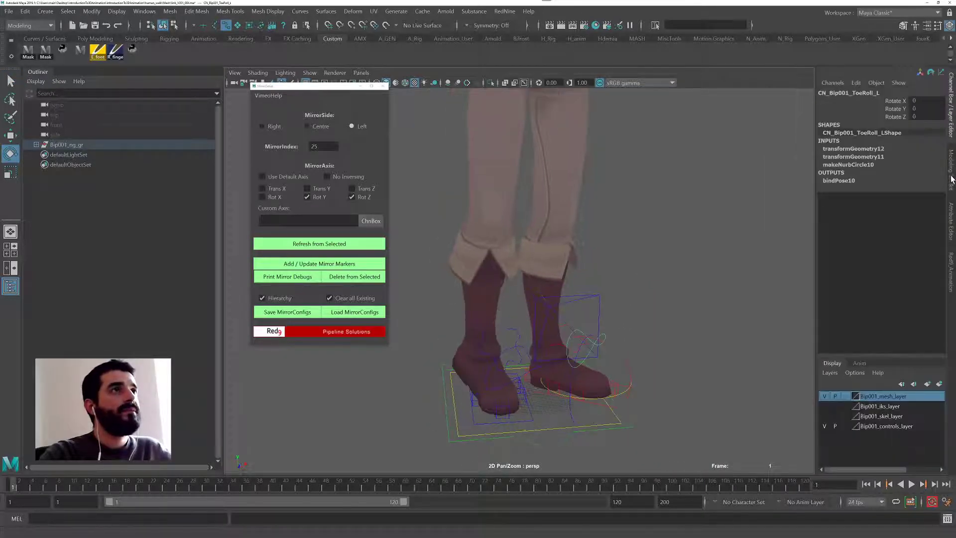
left_click(951, 222)
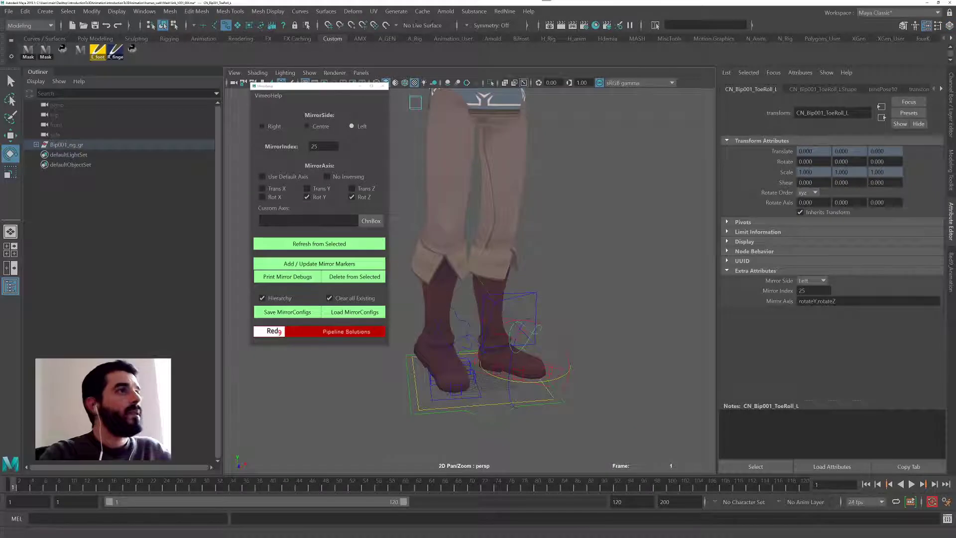
left_click_drag(610, 337, 444, 352, "alt")
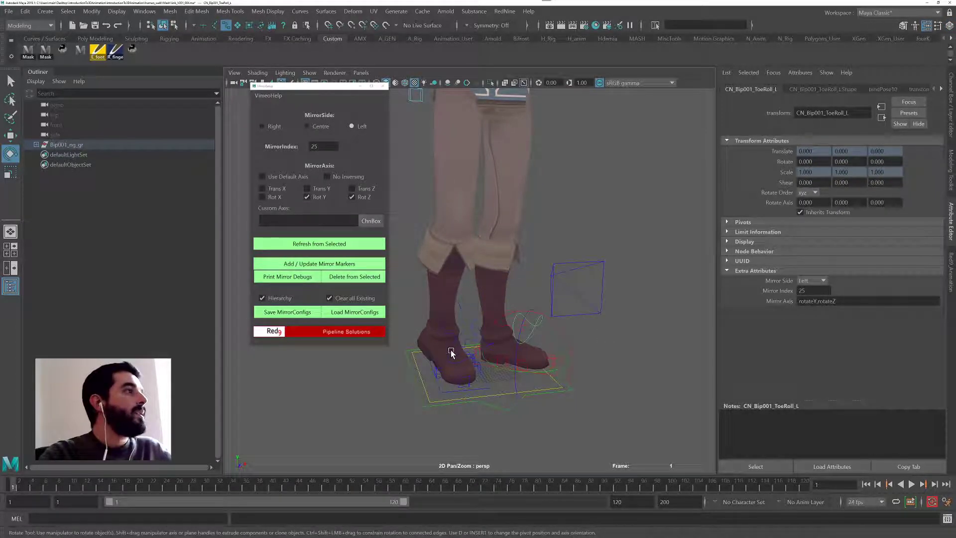
left_click(451, 351)
left_click(329, 244)
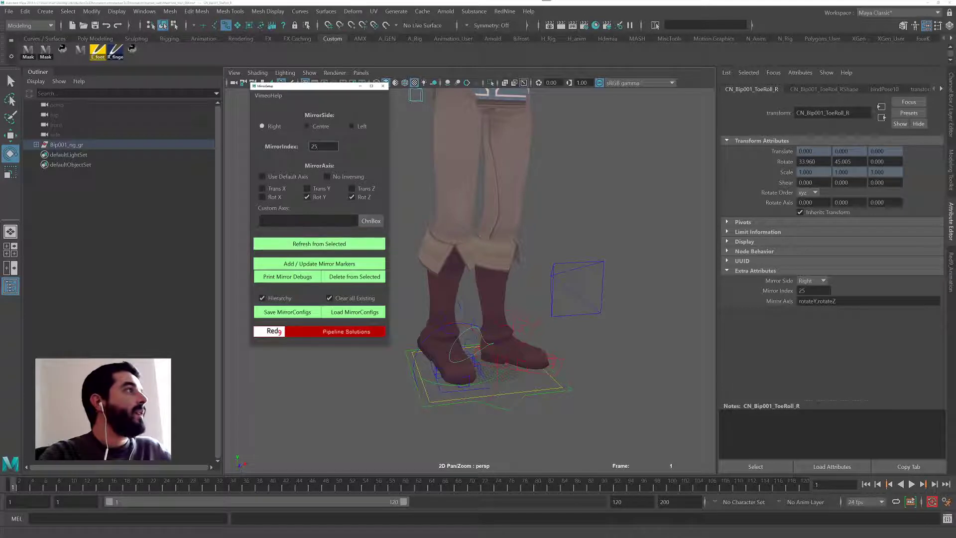
Step: Add the left toe roll control to the selection and mirror the pose of both toe rolls back and forth several times
left_click(535, 344)
left_click(950, 273)
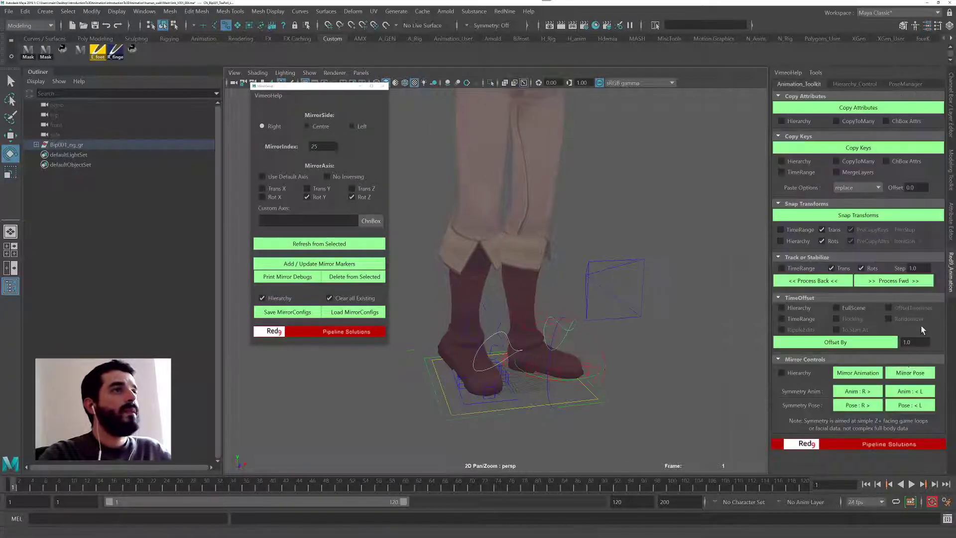
left_click(904, 374)
left_click(903, 377)
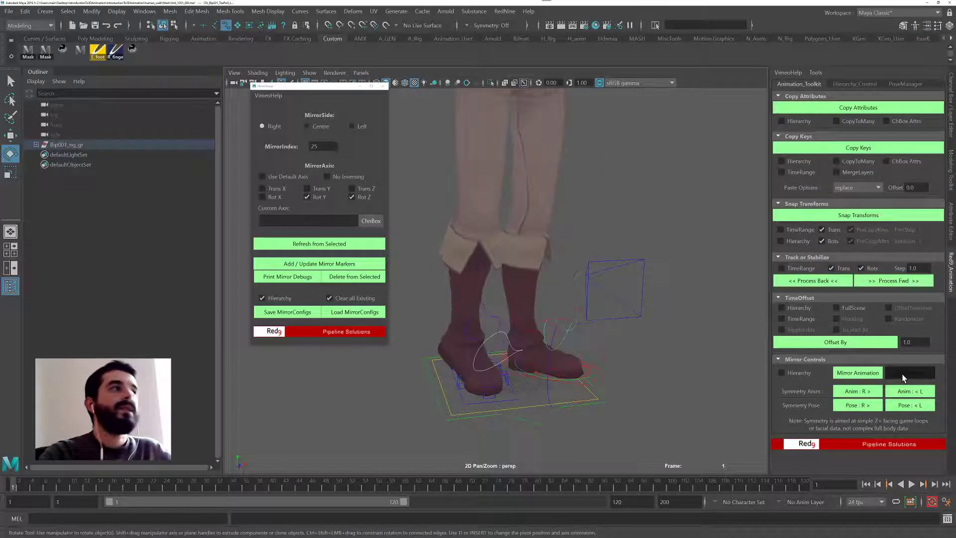
left_click(903, 377)
left_click(903, 378)
mouse_move(623, 341)
left_mouse_down("alt")
mouse_move(607, 346)
mouse_move(618, 342)
left_mouse_up("alt")
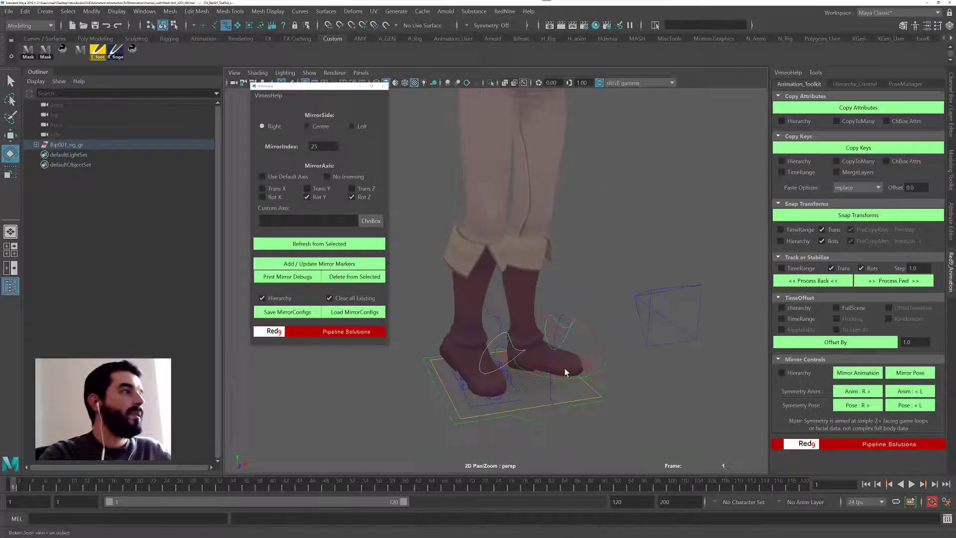
Step: Test-rotate the left foot roll toe control to see how it behaves, and undo the rotations
key("q")
left_click_drag(500, 390, 516, 452, "alt")
left_click(580, 426)
key("e")
key("ctrl+z")
key("ctrl+z")
left_click(625, 407)
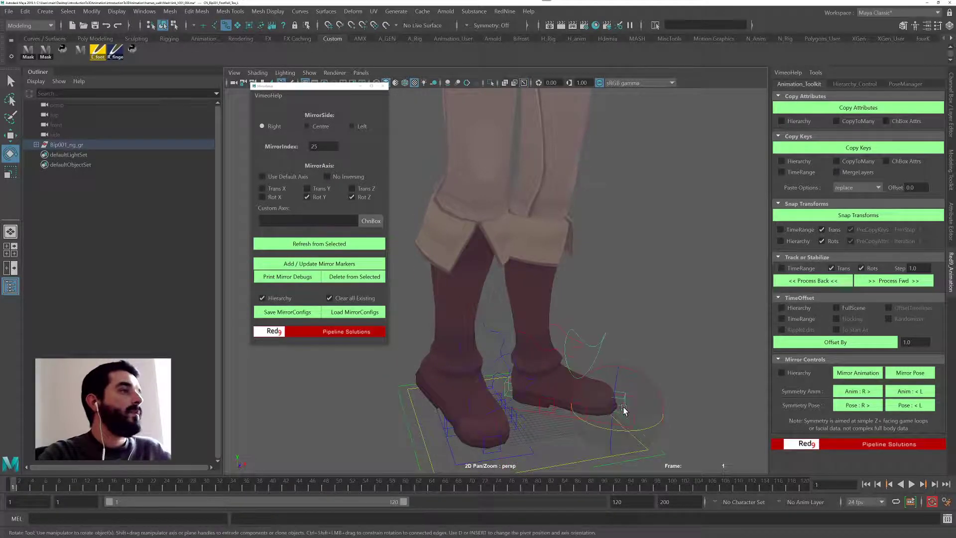
key("ctrl+z")
key("ctrl+z")
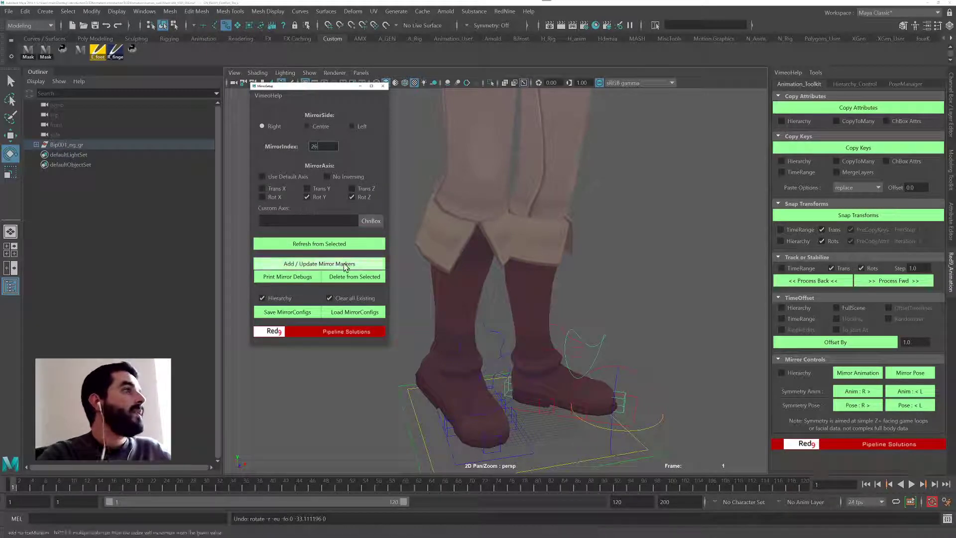
Step: Add mirror markers with index 26 and axes Rot Y and Rot Z to the left and right foot roll toe controls, each with its matching side
left_click(363, 126)
left_click(341, 264)
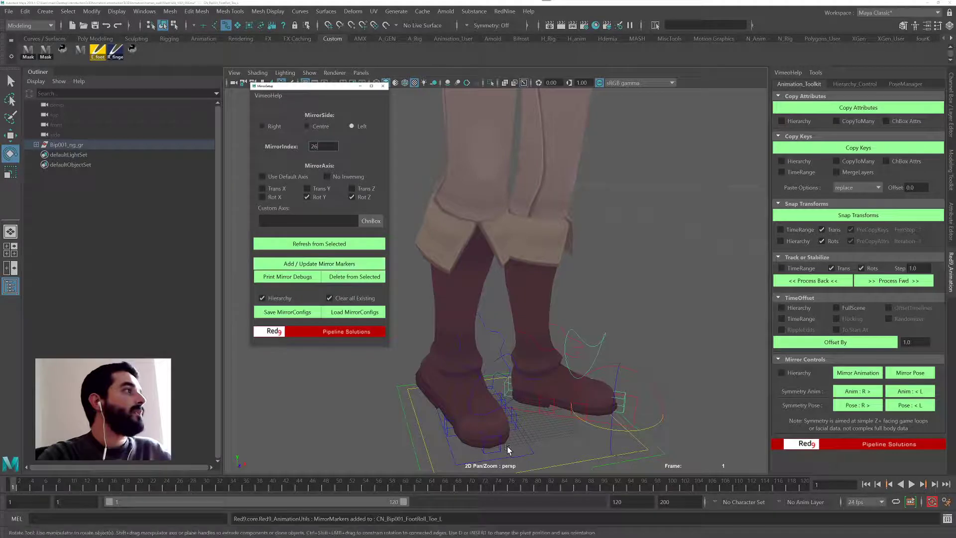
left_click(495, 455)
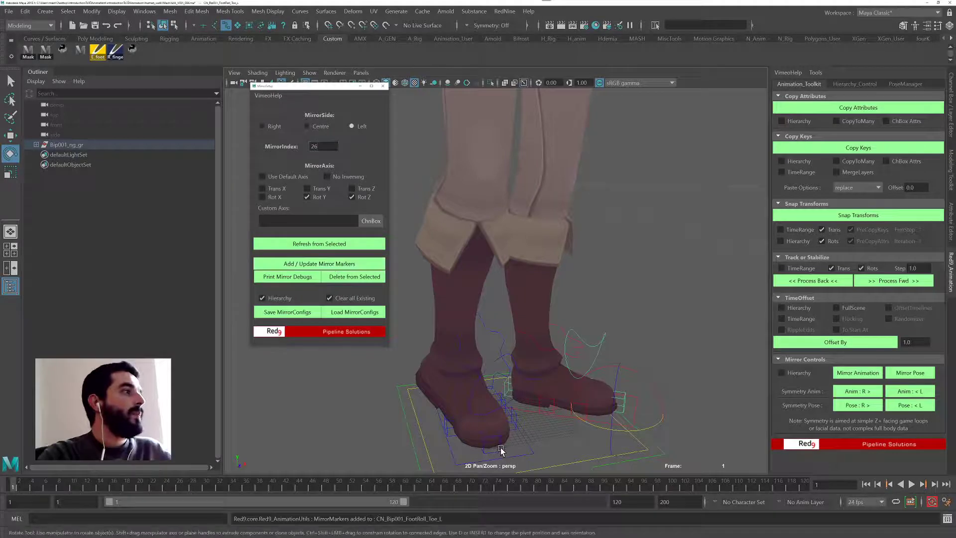
left_click(262, 126)
left_click(316, 264)
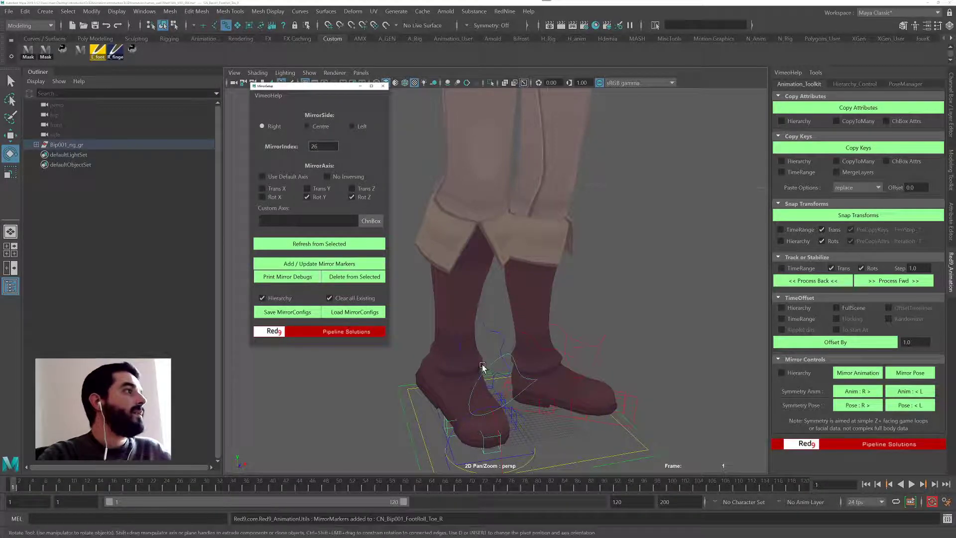
Step: Test-rotate the right foot roll heel control from behind the feet and undo the rotations
left_click_drag(483, 367, 539, 371, "alt")
left_click(492, 416)
left_click_drag(492, 419, 489, 439, "alt")
key("ctrl+z")
key("ctrl+z")
key("ctrl+z")
key("ctrl+z")
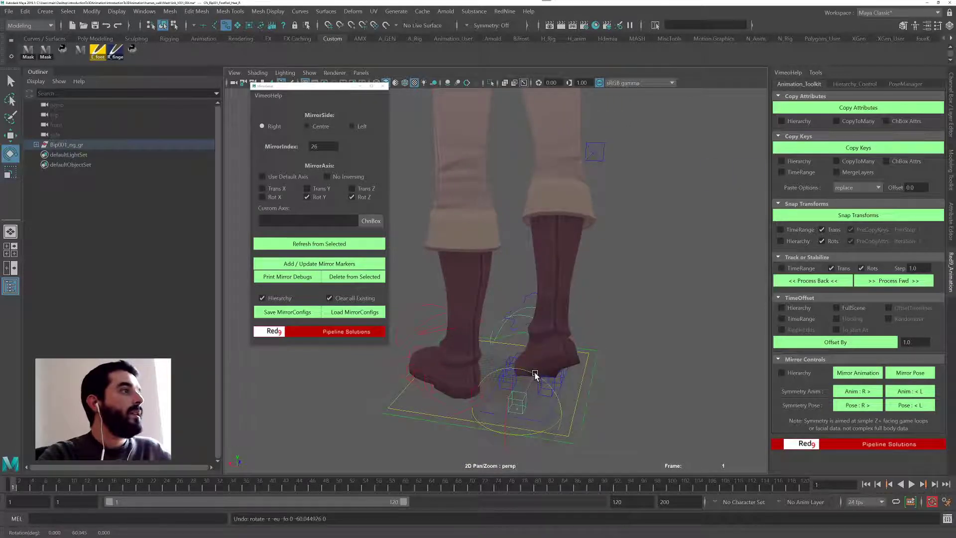
Step: Add mirror markers with index 27 to the right and left foot roll heel controls, using side Right and side Left respectively
left_click(951, 114)
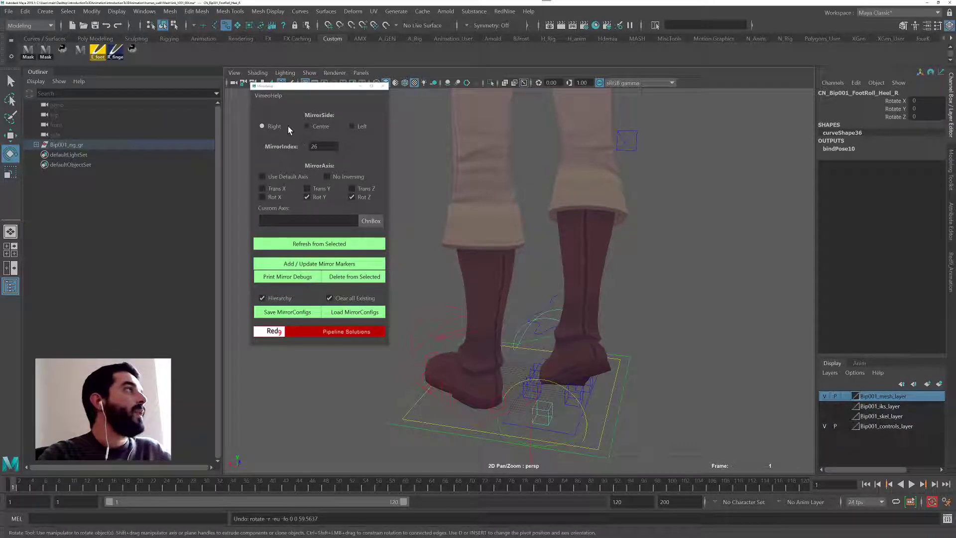
left_click_drag(323, 146, 188, 134)
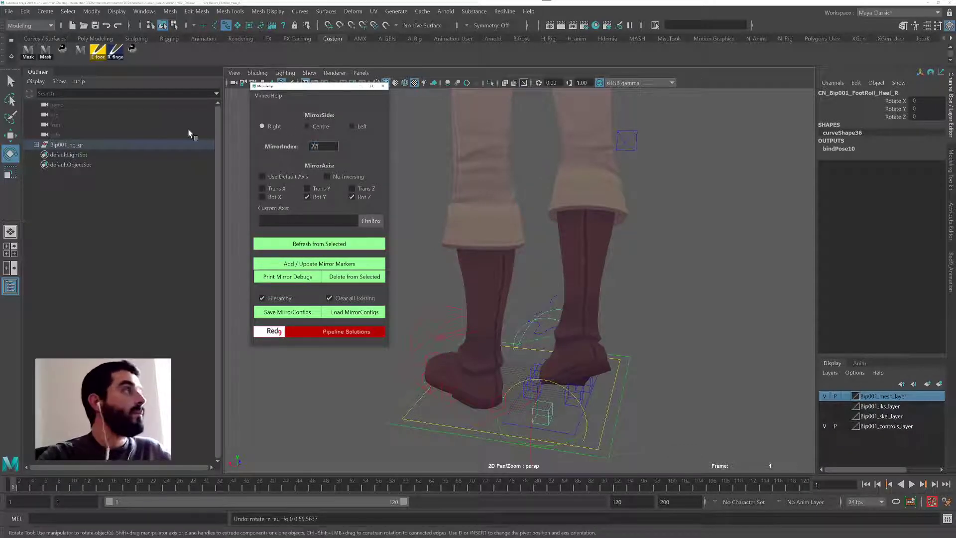
left_click(307, 262)
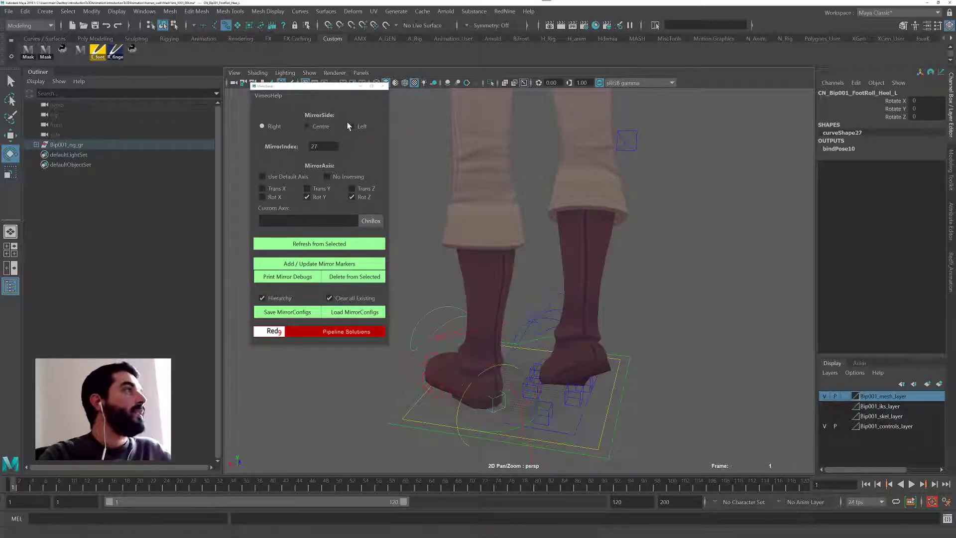
left_click(360, 126)
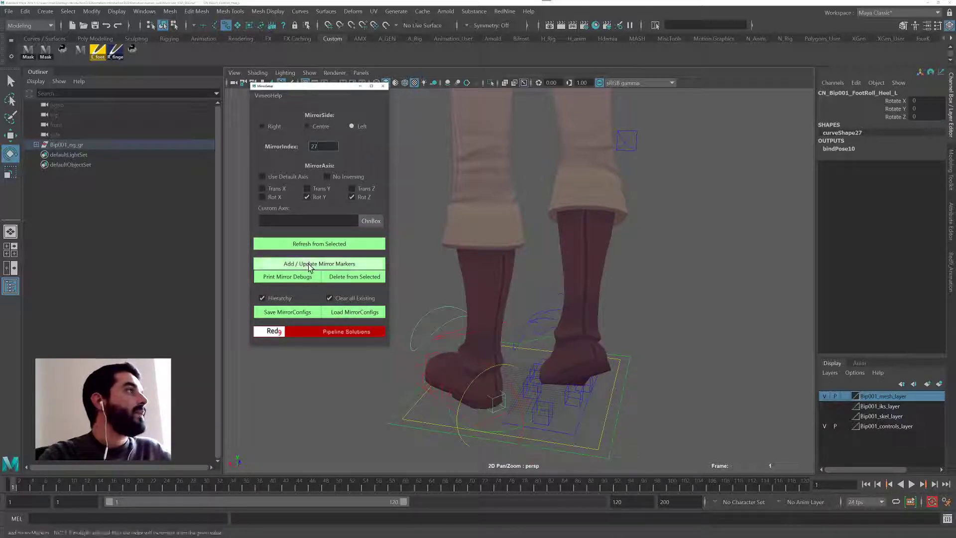
Step: Select the lower-body controls and mirror the pose twice, viewing the whole character between the two runs
scroll(548, 349, "down", 5)
key("q")
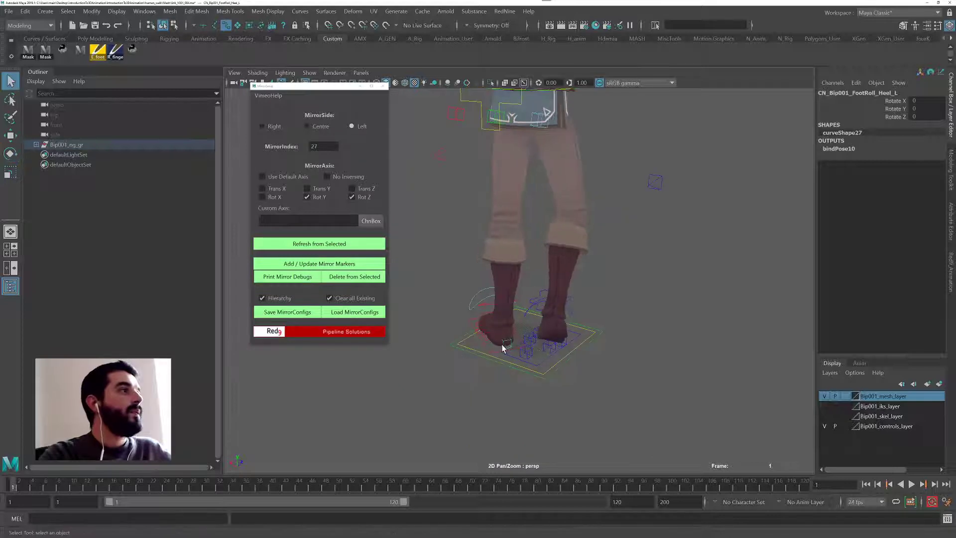
key("e")
left_click_drag(513, 329, 679, 245)
scroll(515, 367, "down", 5)
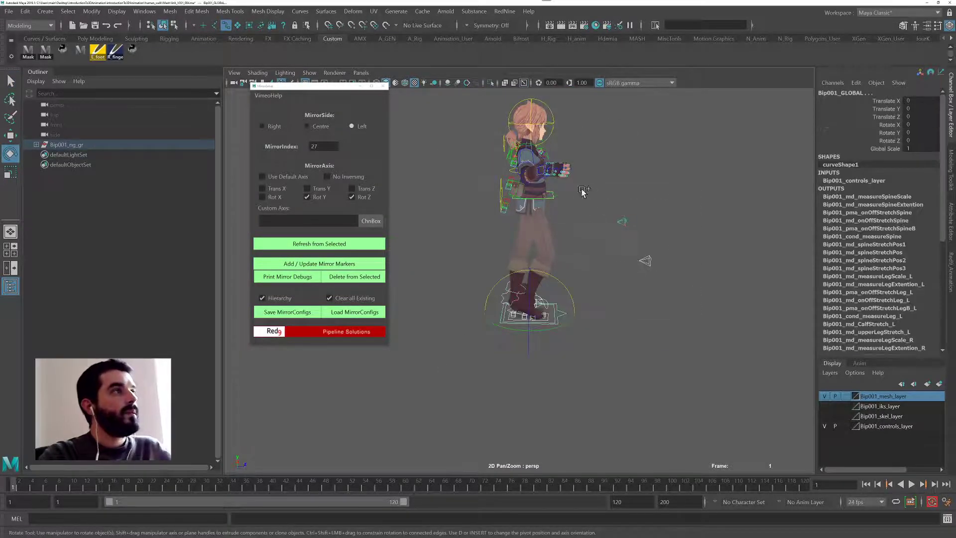
left_click_drag(583, 192, 658, 242, "shift")
left_click(951, 269)
left_click(917, 372)
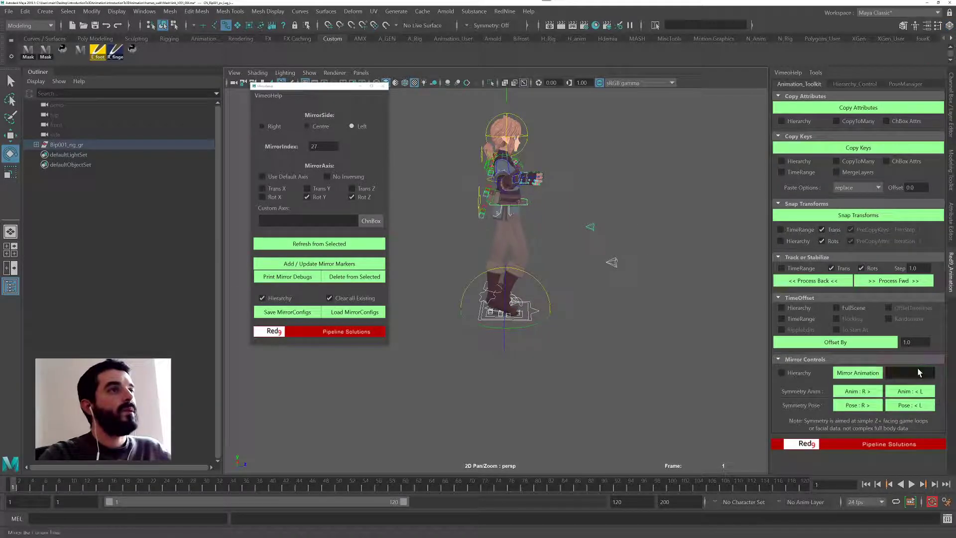
left_click_drag(662, 299, 721, 339, "alt")
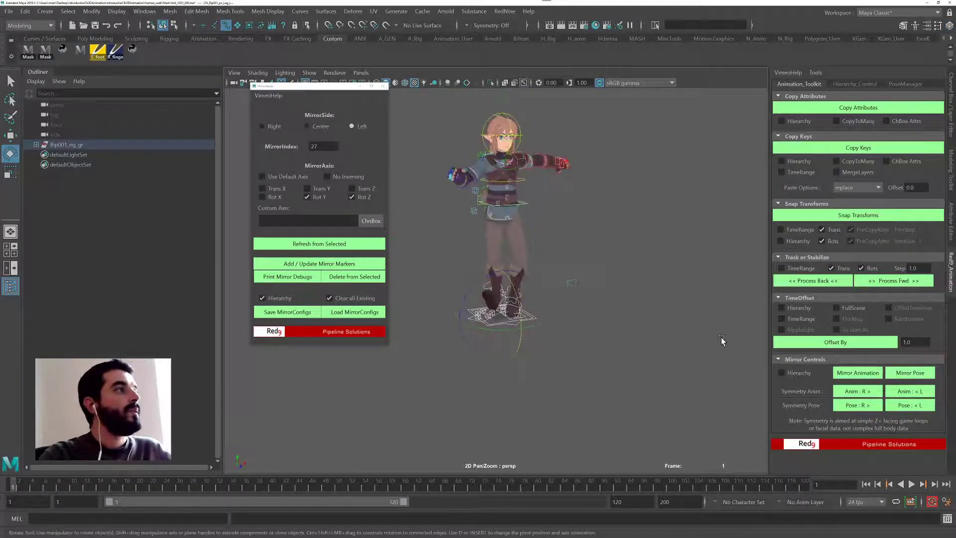
left_click(908, 372)
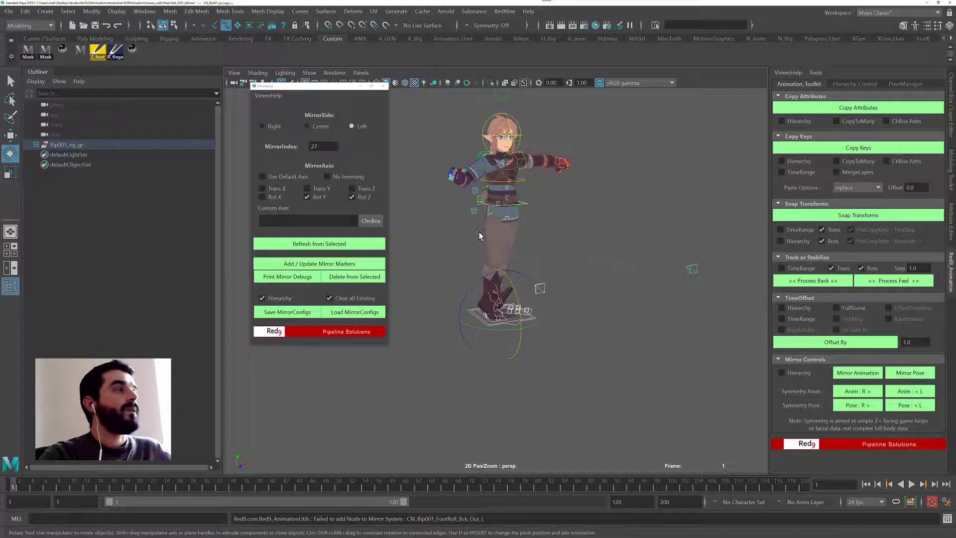
Step: Rotate the right pinky control on the hand to about 59° in Y and show its channel values
left_click_drag(687, 269, 505, 284, "alt")
right_click_drag(505, 285, 647, 291, "alt")
middle_click_drag(646, 290, 551, 310, "alt")
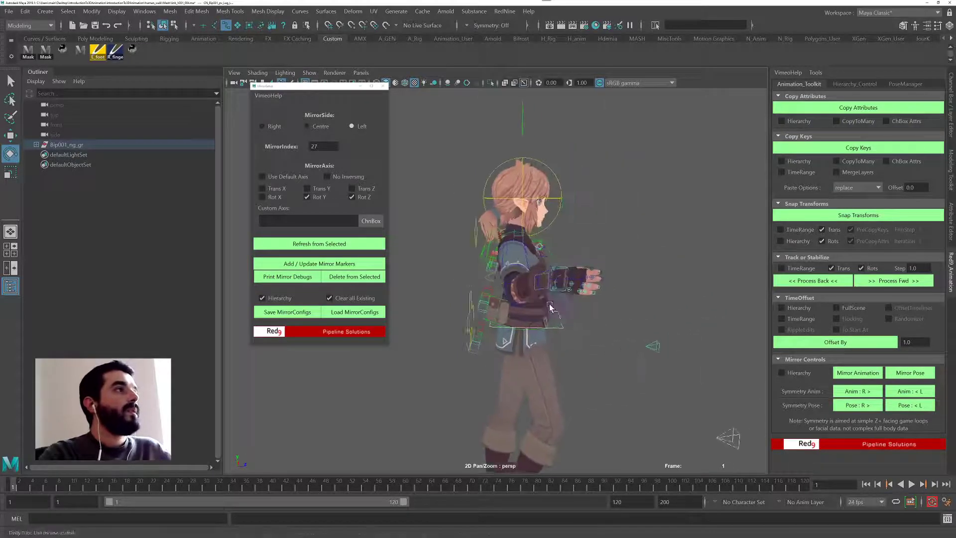
right_click_drag(551, 309, 653, 303, "alt")
middle_click_drag(653, 303, 470, 289, "alt")
right_click_drag(470, 290, 592, 267, "alt")
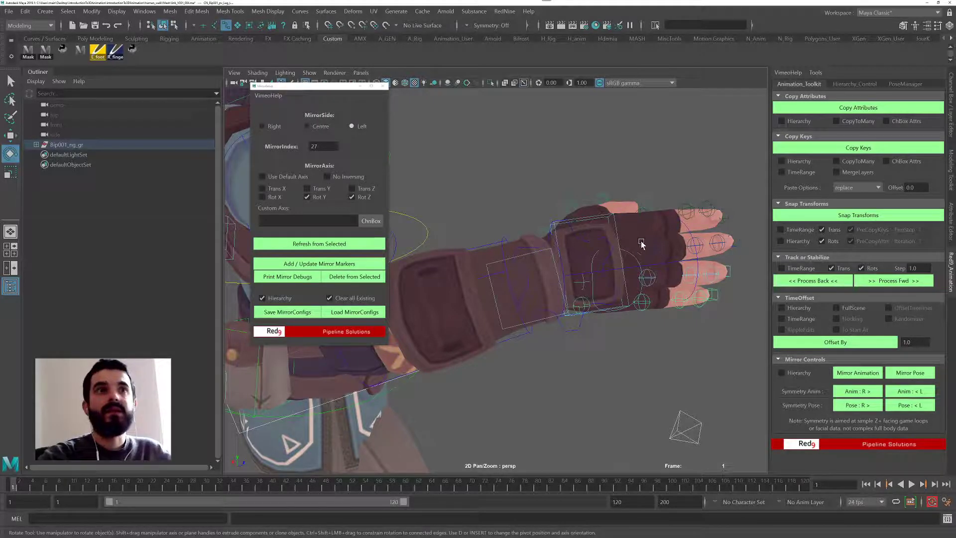
left_click_drag(642, 244, 484, 310, "alt")
key("q")
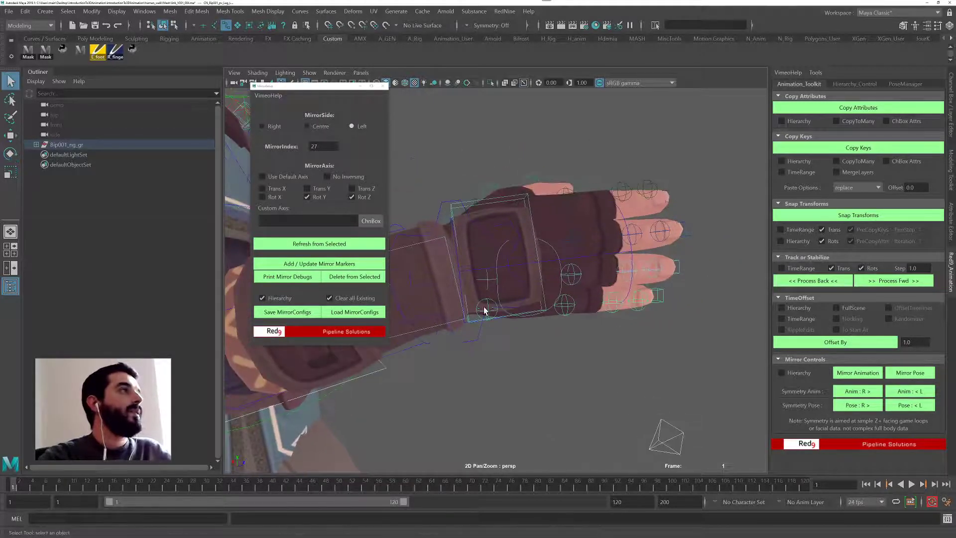
left_click(488, 310)
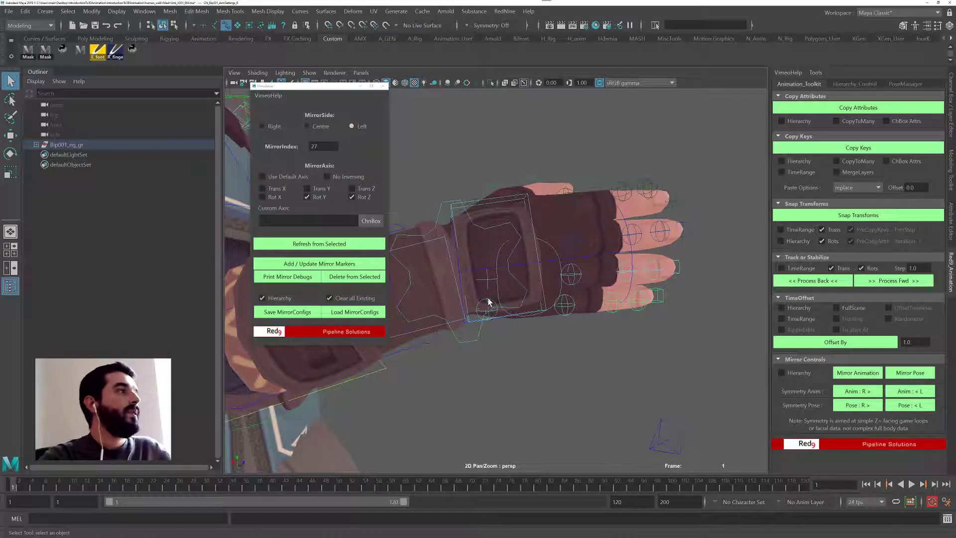
key("e")
left_click_drag(493, 262, 521, 306)
key("ctrl+z")
right_click_drag(619, 323, 431, 282, "alt")
left_click_drag(431, 282, 541, 259, "alt")
left_click(951, 111)
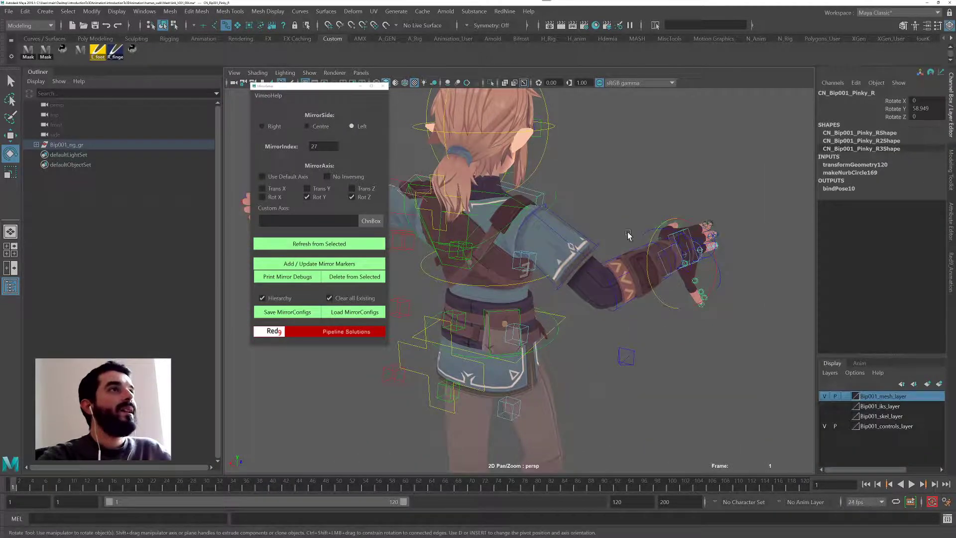
Step: Try rotating the left pinky control to about 46° in Y to compare its axis direction, and undo the rotation
left_click_drag(628, 235, 516, 251, "alt")
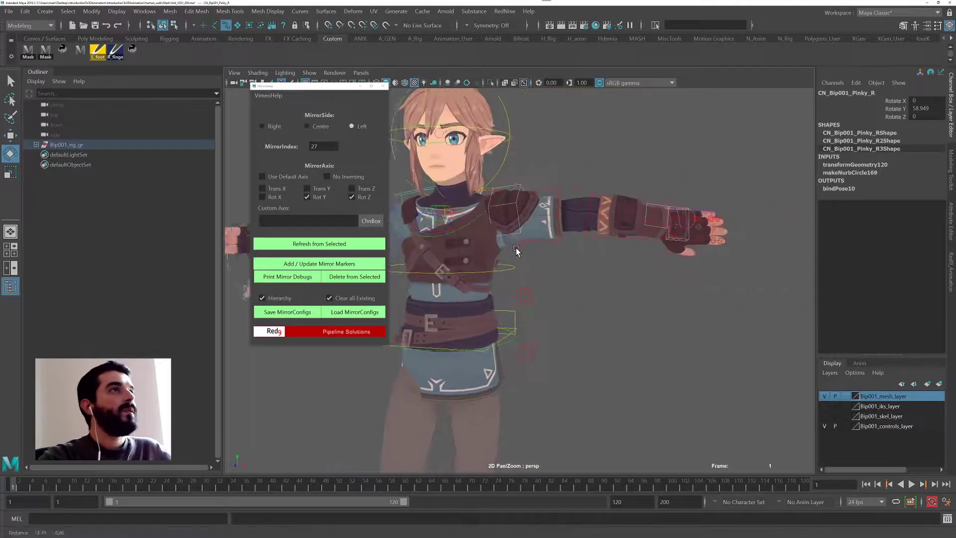
right_click_drag(517, 250, 658, 250, "alt")
middle_click_drag(657, 249, 583, 284, "alt")
right_click_drag(583, 284, 696, 265, "alt")
middle_click_drag(696, 265, 591, 257, "alt")
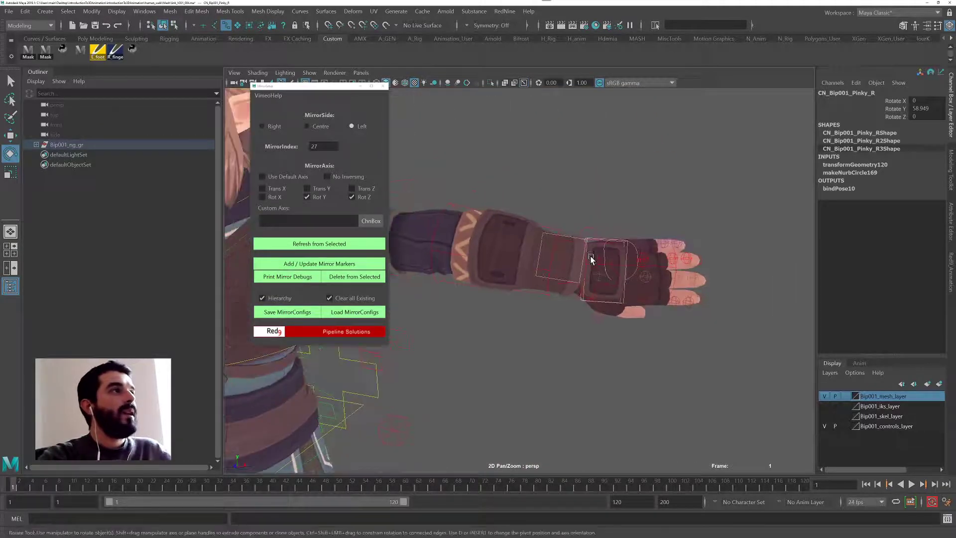
left_click(600, 271)
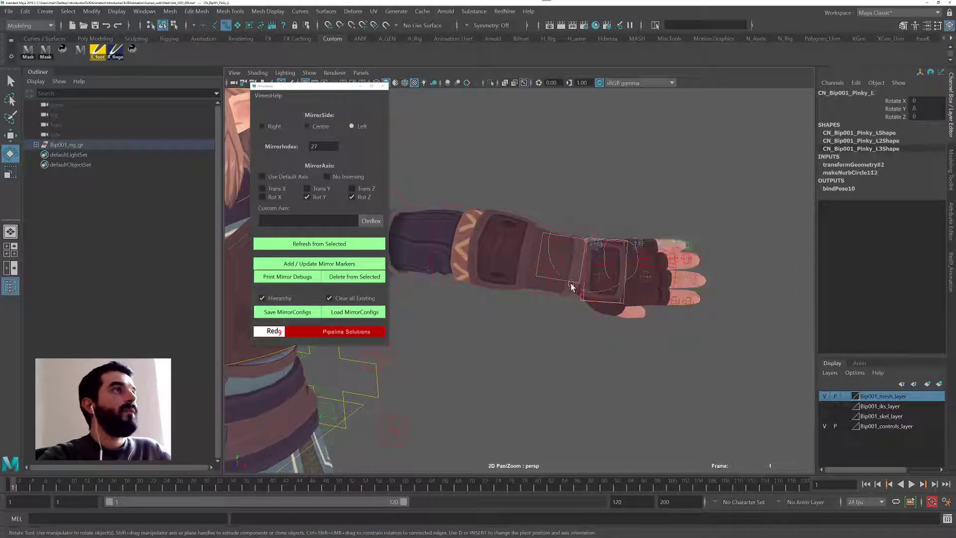
left_click_drag(571, 287, 613, 294)
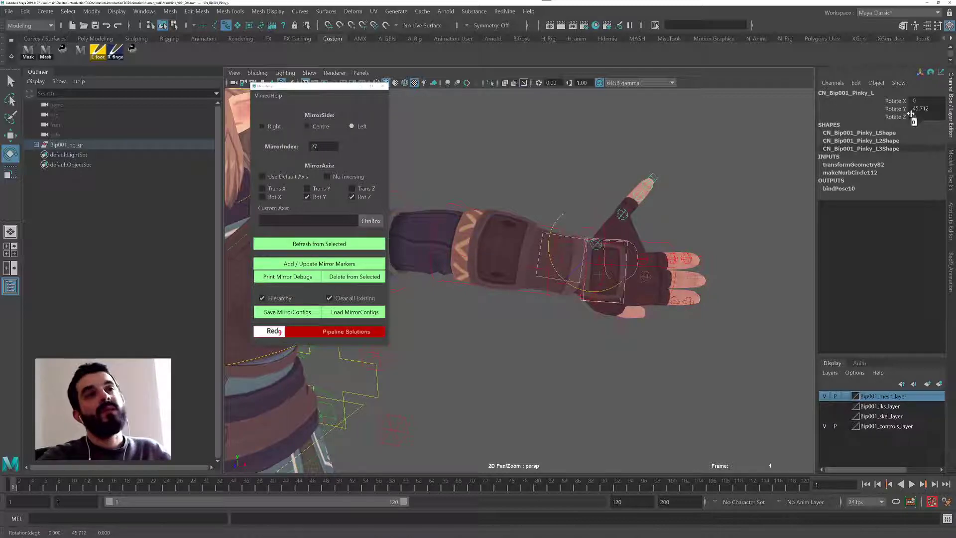
key("ctrl+z")
middle_click_drag(522, 228, 865, 264, "alt")
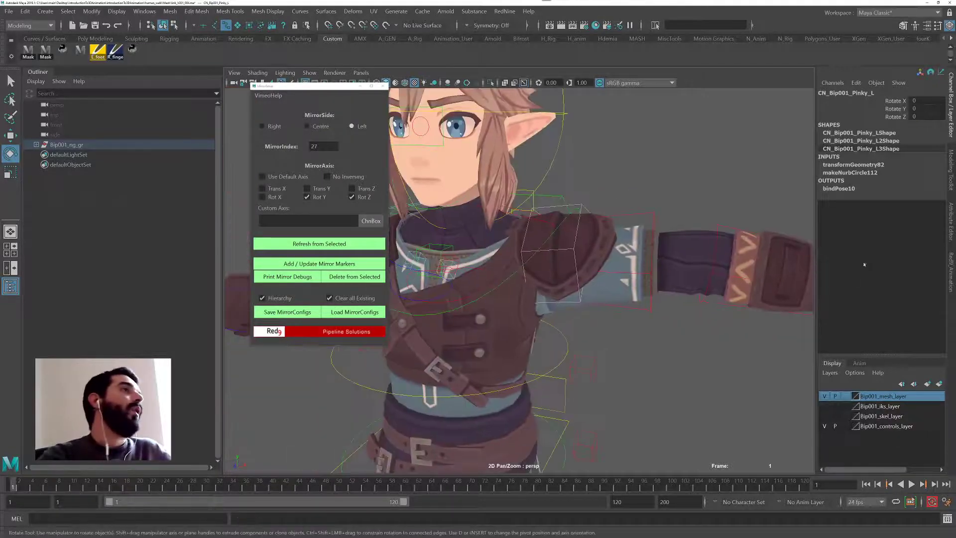
Step: Return to the right hand and undo the test rotation of its pinky control
right_click_drag(865, 263, 608, 235, "alt")
left_click_drag(608, 235, 451, 231, "alt")
right_click_drag(451, 232, 602, 225, "alt")
left_click_drag(601, 225, 498, 301, "alt")
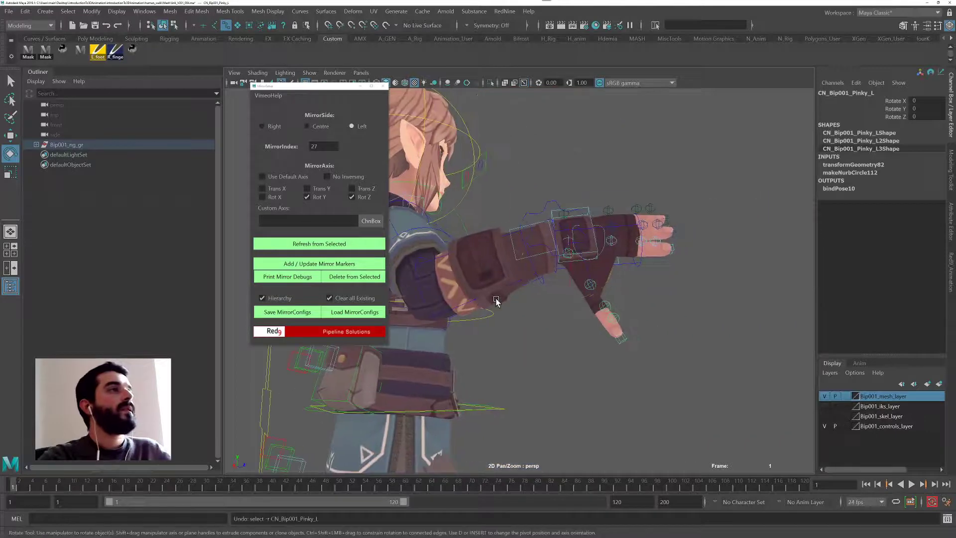
key("ctrl+z")
key("ctrl+z")
middle_click_drag(574, 287, 530, 311, "alt")
scroll(531, 312, "up", 3)
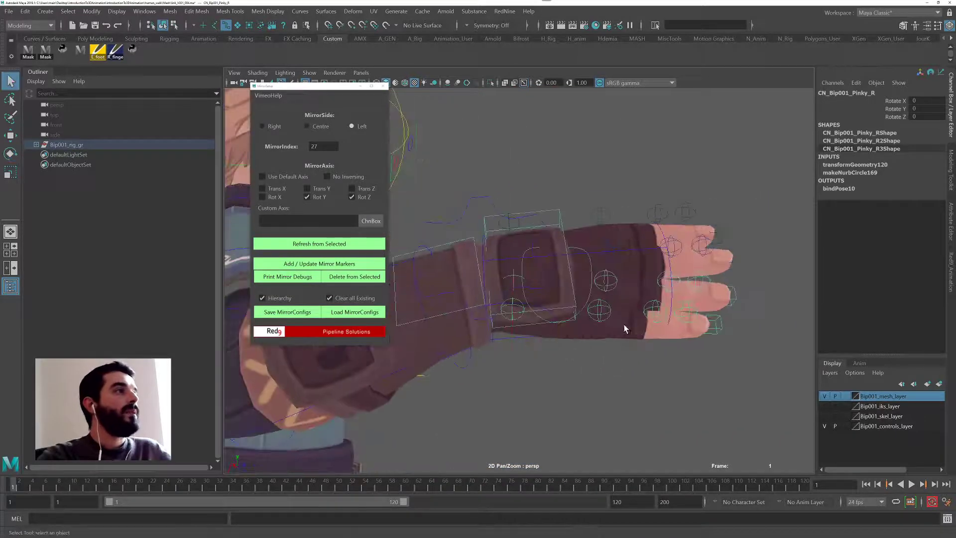
Step: Select the right hand's pinky, ring, middle and index finger controls, one finger after another
left_click(690, 307)
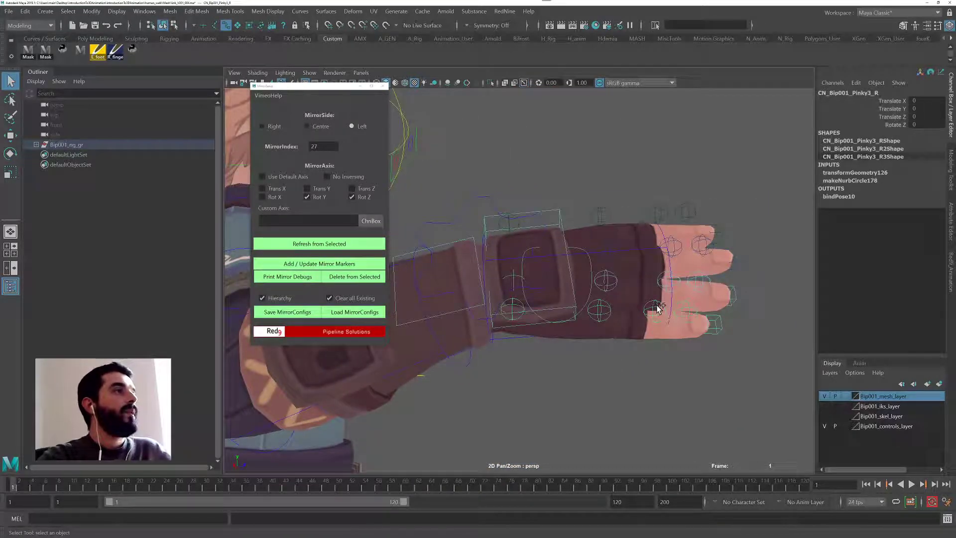
left_click(512, 310)
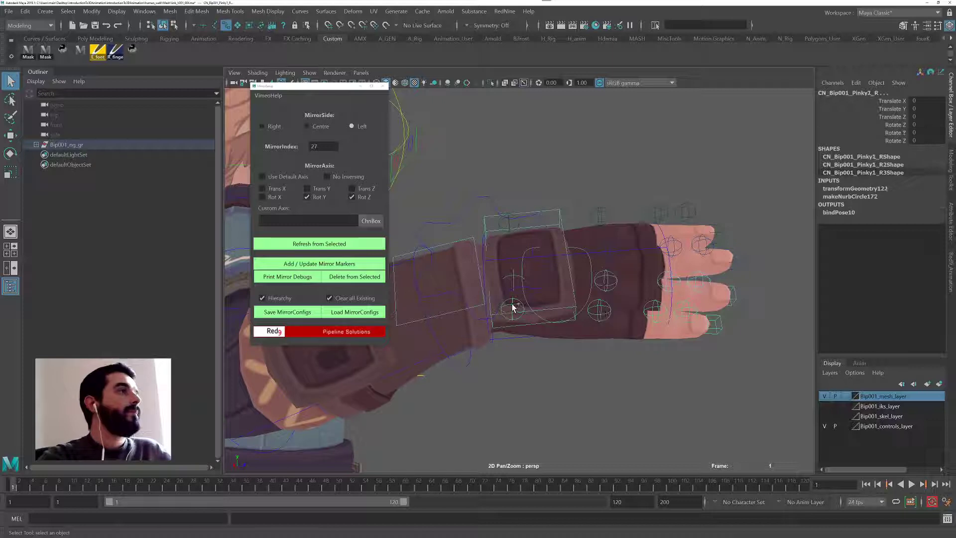
left_click(613, 277)
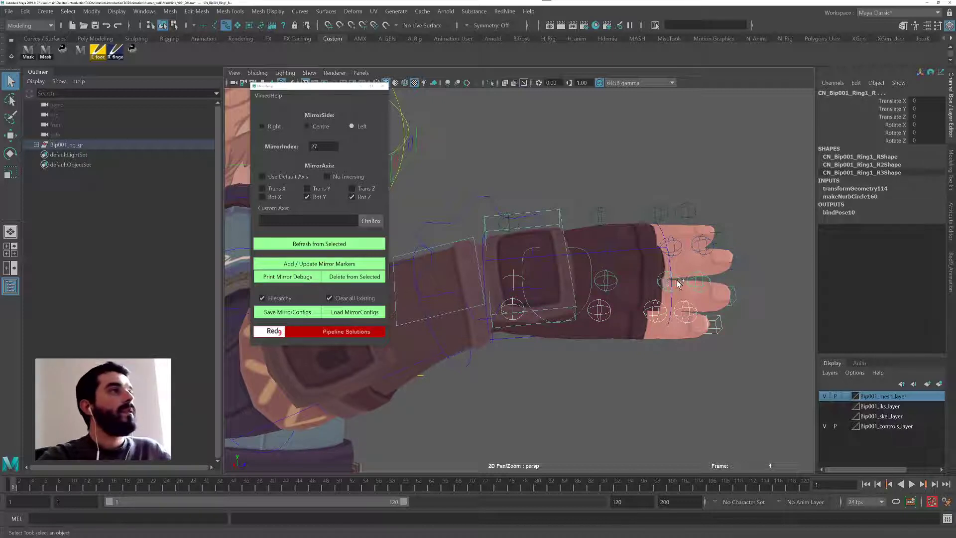
left_click(698, 240, "shift")
left_click(674, 242, "shift")
left_click(611, 246, "shift")
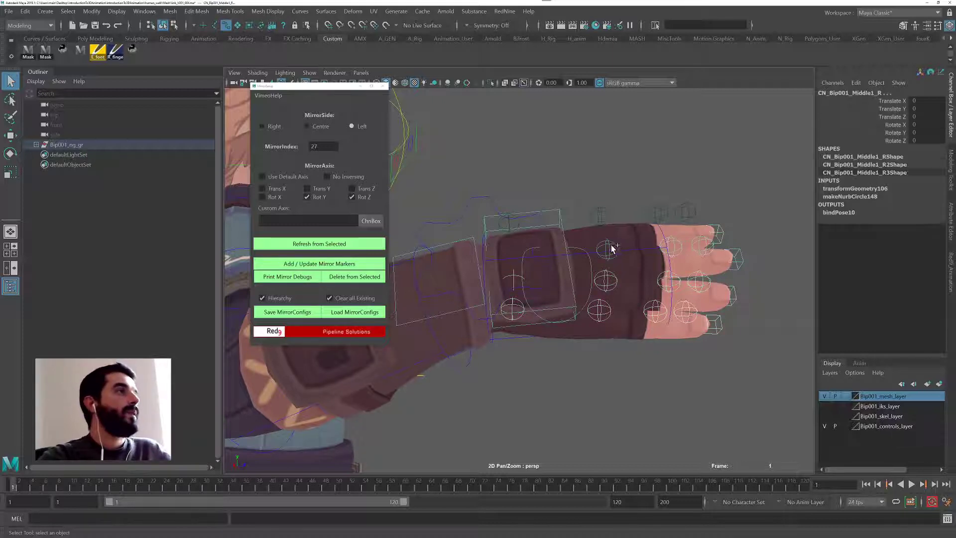
left_click(513, 253)
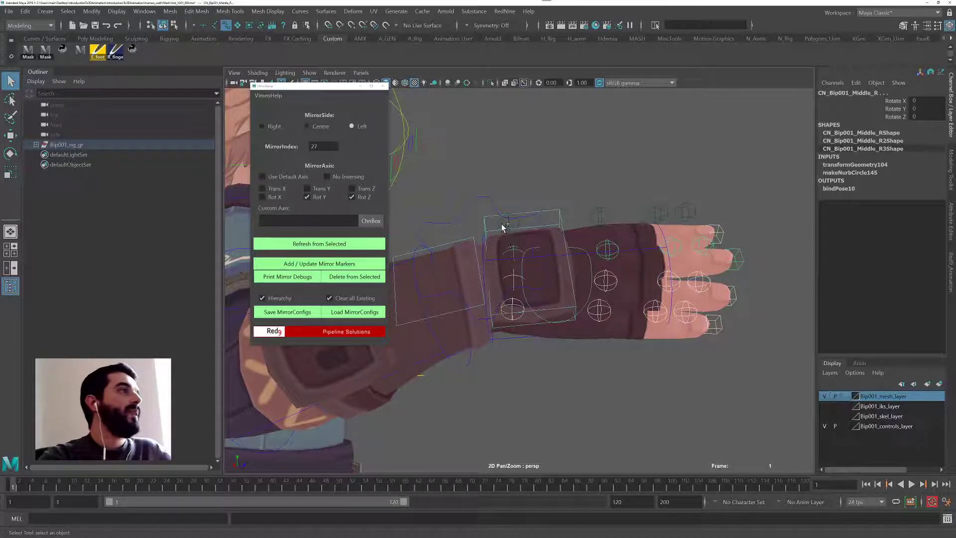
left_click(657, 213)
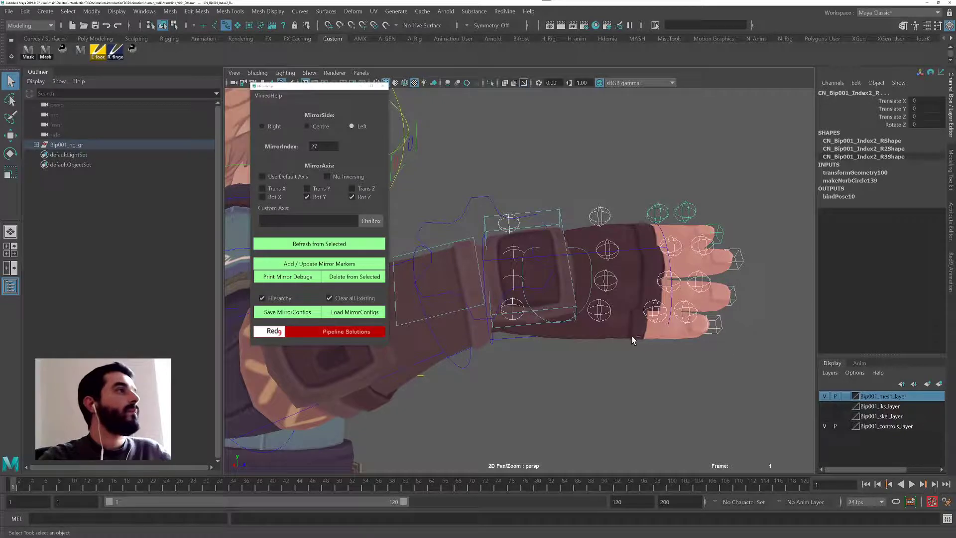
Step: Add the remaining middle finger controls and the thumb controls of the right hand to the selection
left_click_drag(627, 324, 540, 325, "alt")
middle_click_drag(540, 324, 734, 380, "alt")
left_click_drag(734, 380, 653, 367, "alt")
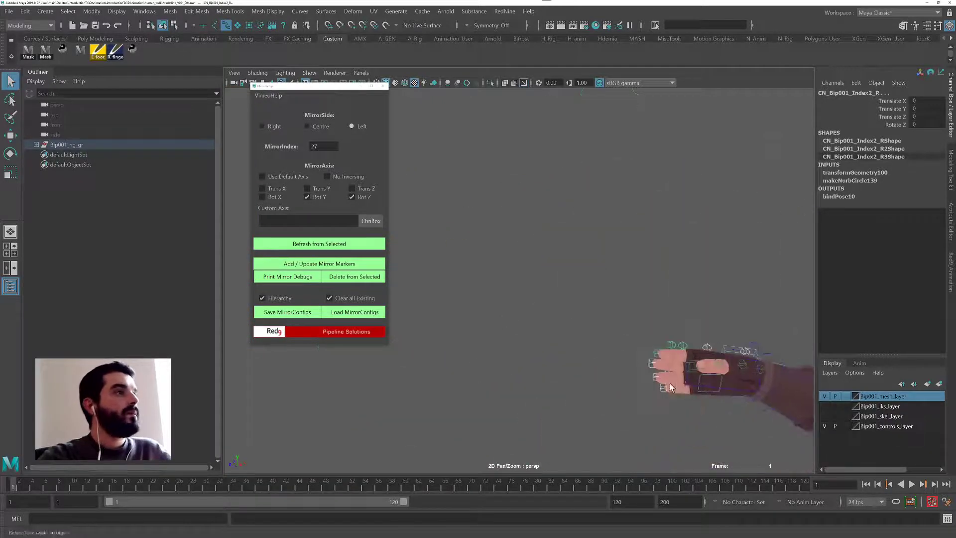
middle_click_drag(654, 367, 558, 325, "alt")
left_click_drag(559, 324, 587, 321, "alt")
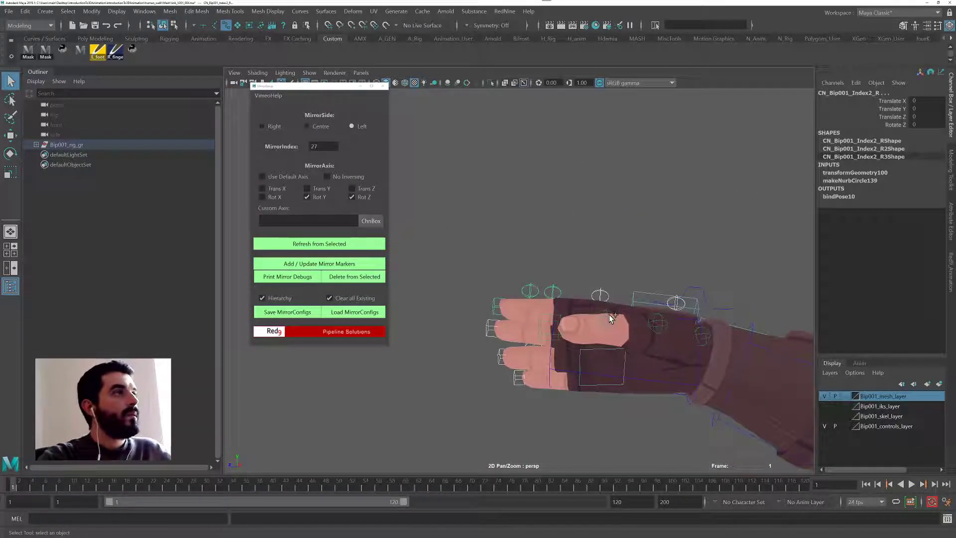
left_click(658, 326)
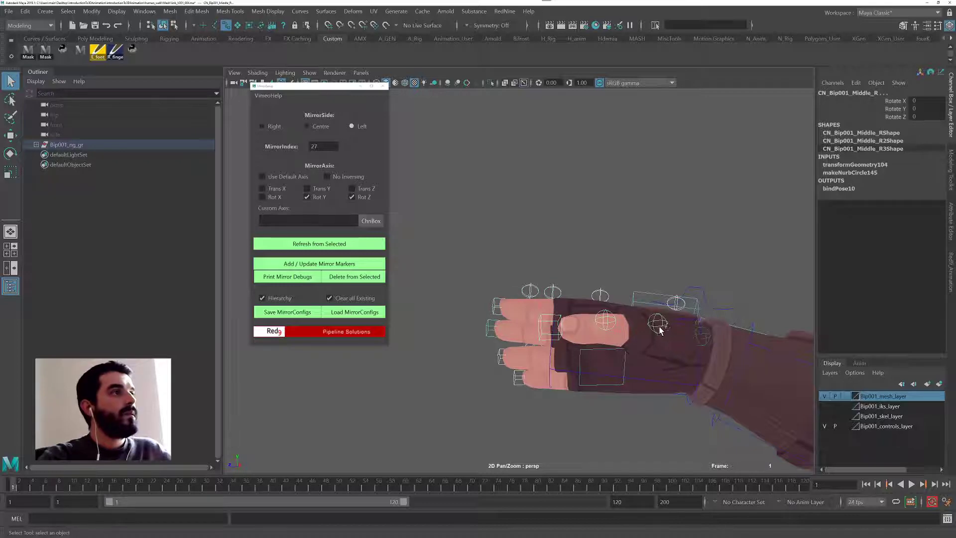
left_click(711, 338)
right_click_drag(706, 338, 693, 352, "alt")
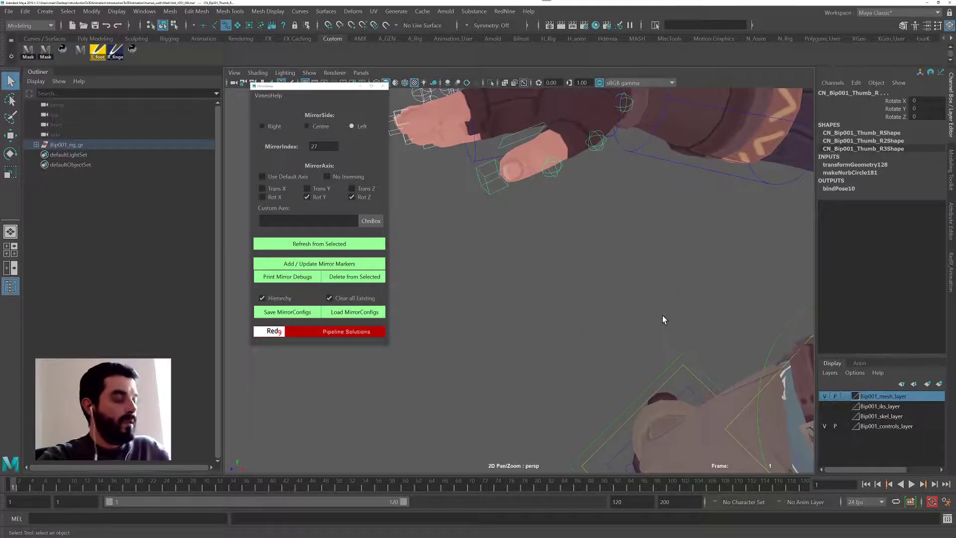
right_click_drag(662, 315, 615, 309, "alt")
left_click_drag(673, 312, 433, 284, "alt")
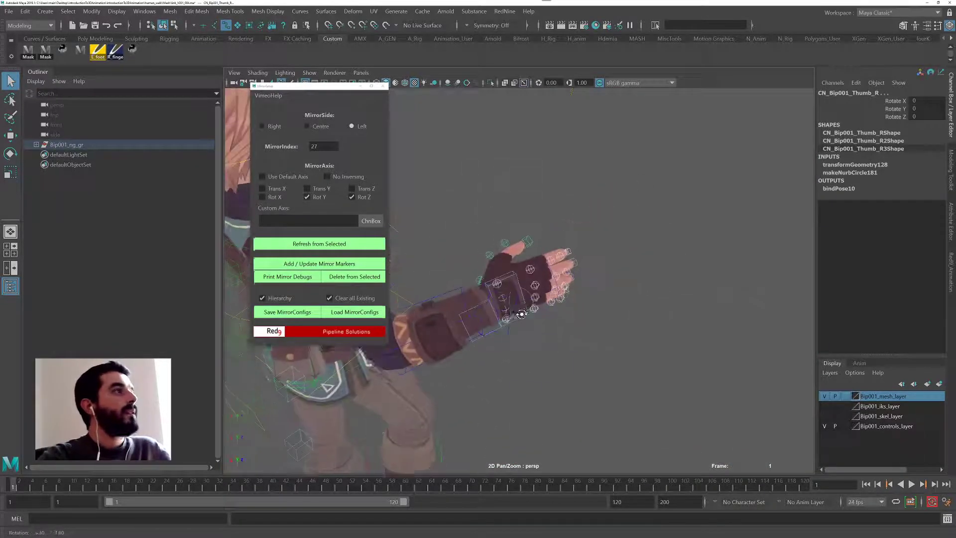
middle_click_drag(547, 314, 607, 323, "alt")
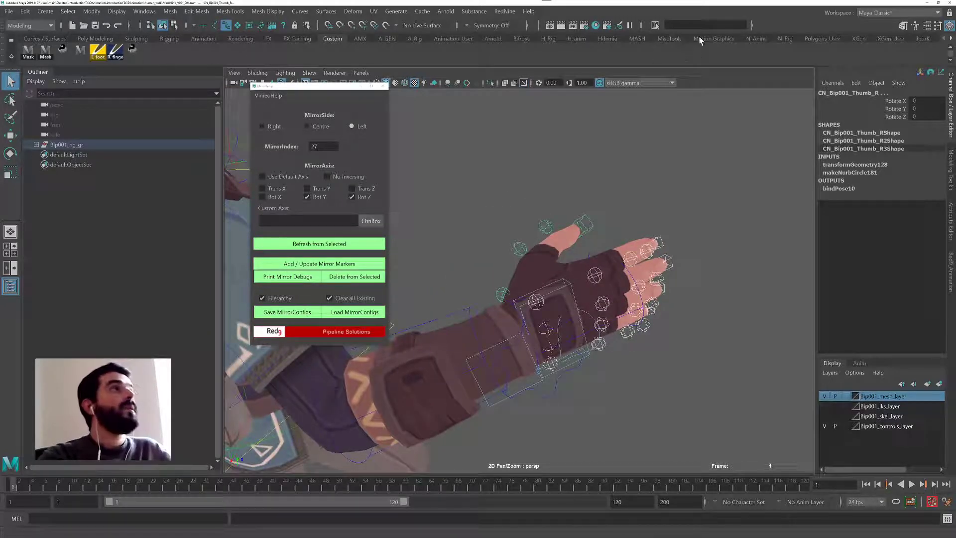
Step: Save the finger control selection as a green selection button named r on the Custom shelf
left_click(755, 39)
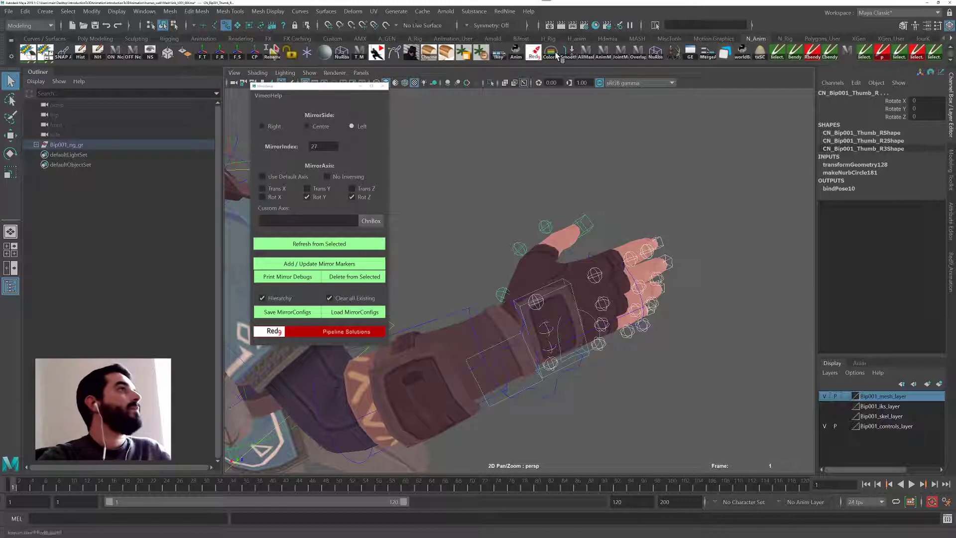
left_click(882, 50)
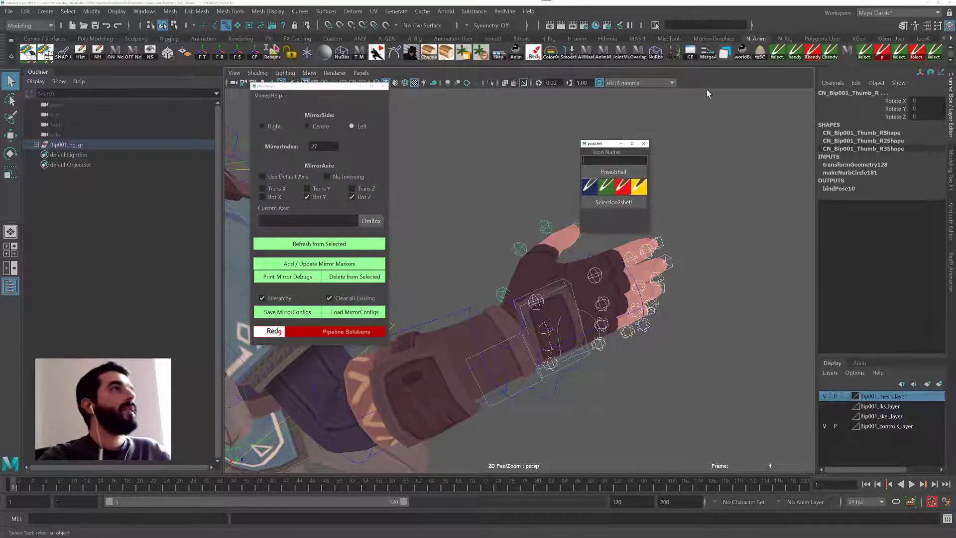
left_click(339, 38)
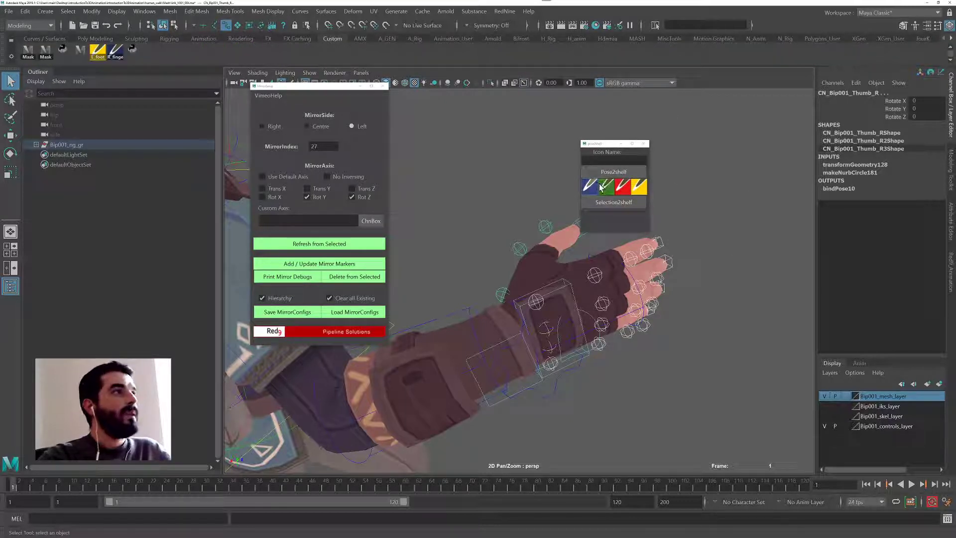
left_click(607, 156)
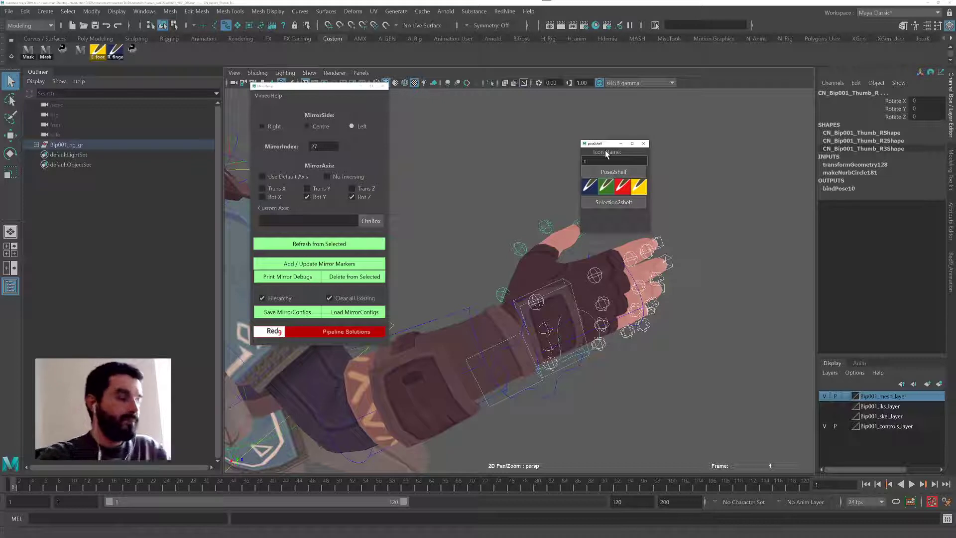
left_click(606, 186)
left_click(644, 143)
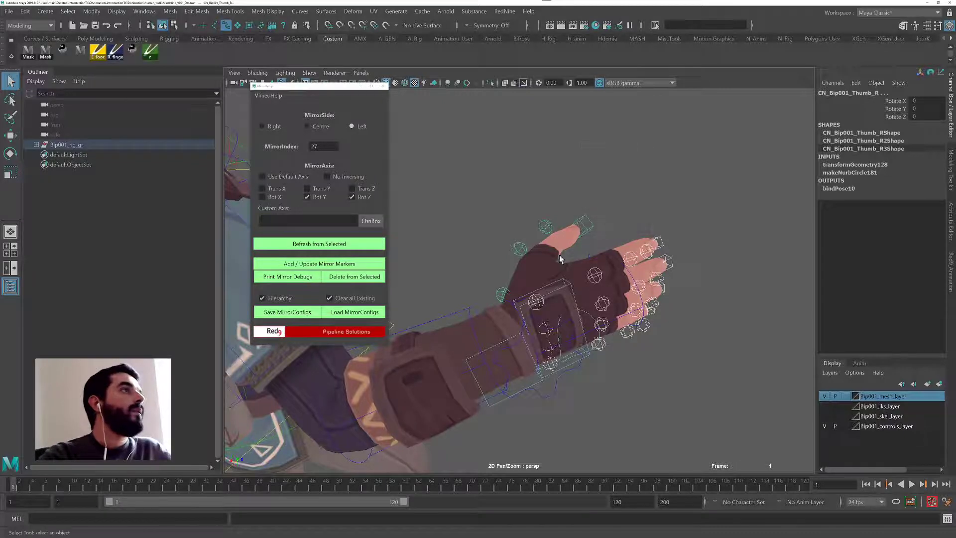
Step: Add incremented mirror markers to the selected right finger controls, starting at index 100 with side Right and No Inversing
middle_click_drag(523, 260, 551, 258, "alt")
left_click(348, 176)
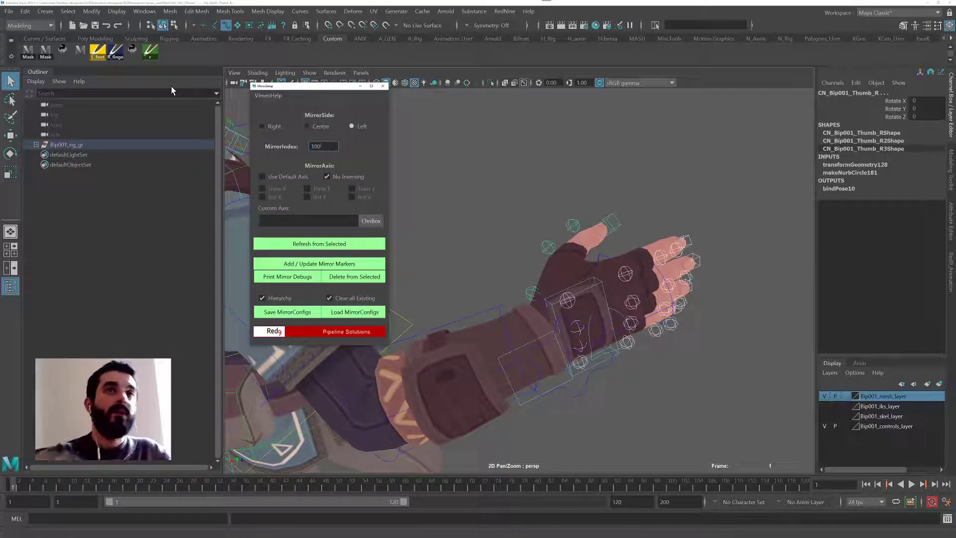
left_click(319, 266)
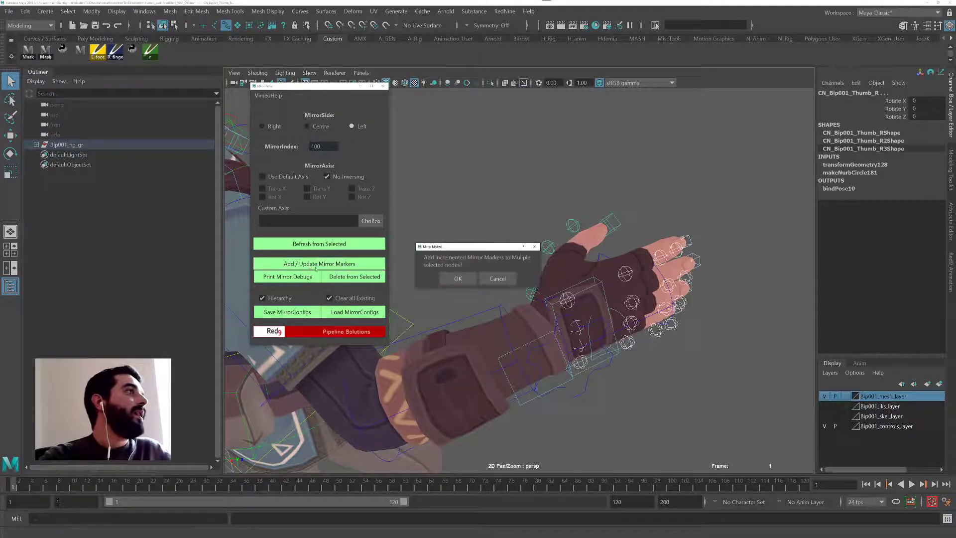
left_click(498, 279)
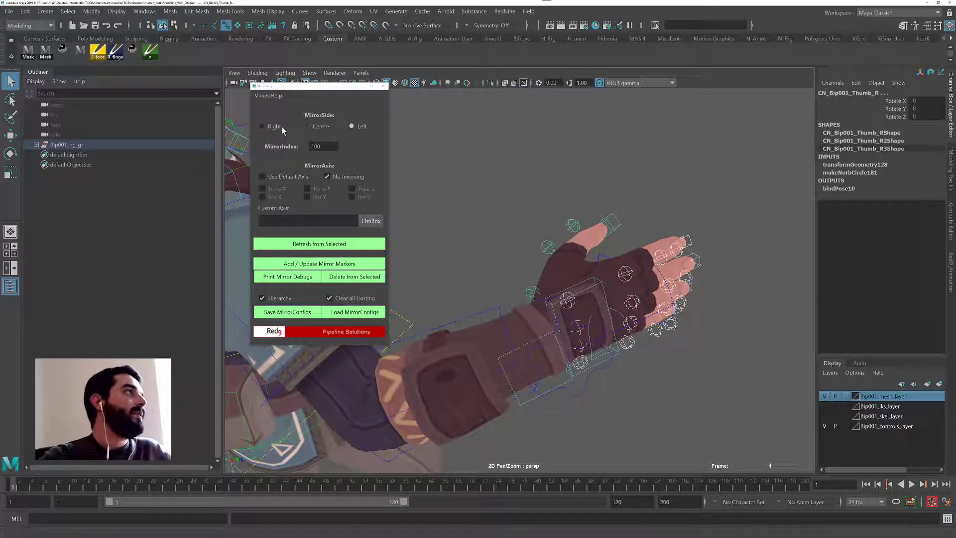
left_click(281, 127)
left_click(319, 264)
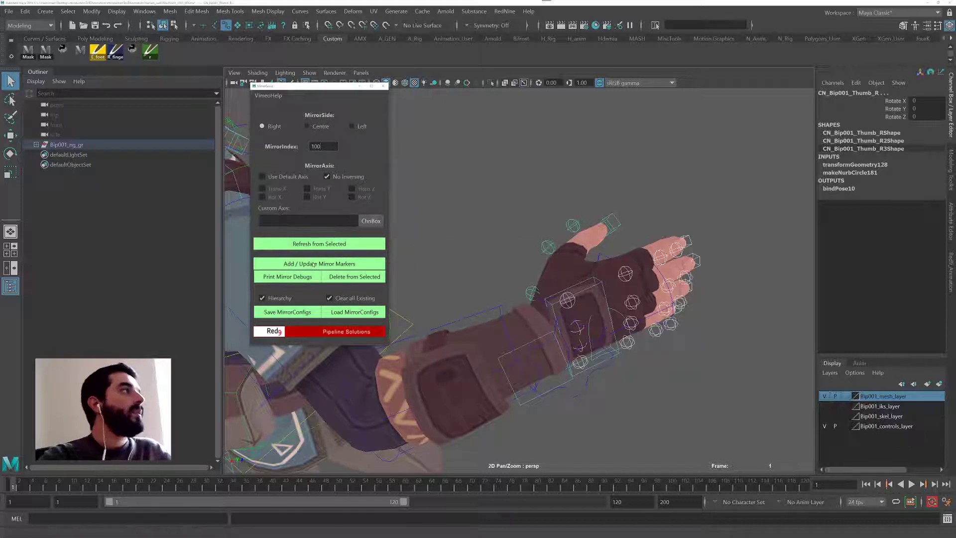
left_click(456, 279)
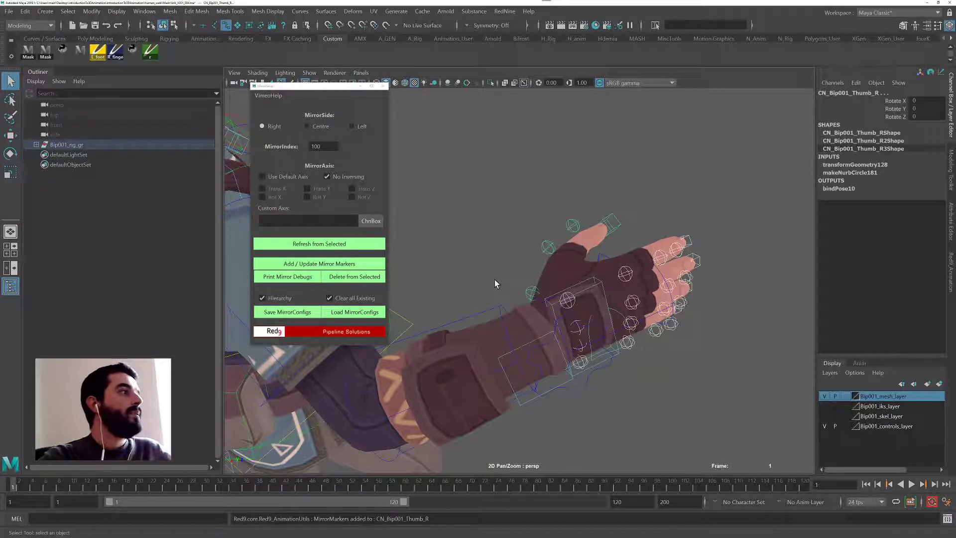
Step: Select all the character's rig controls and mirror the pose with the Red9 animation tools
left_click_drag(495, 279, 536, 288, "alt")
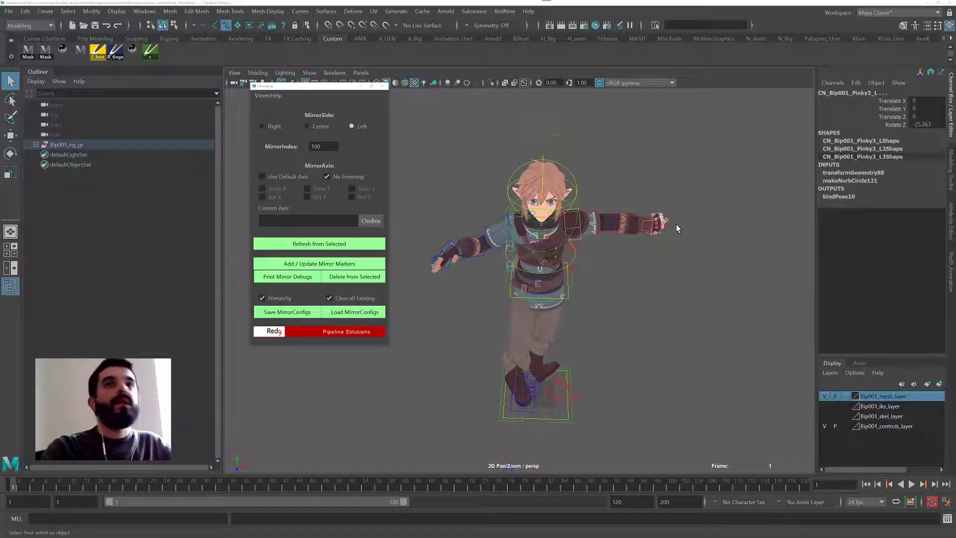
mouse_move(569, 226)
right_mouse_down("alt")
mouse_move(570, 216)
mouse_move(573, 229)
right_mouse_up("alt")
scroll(510, 285, "up", 2)
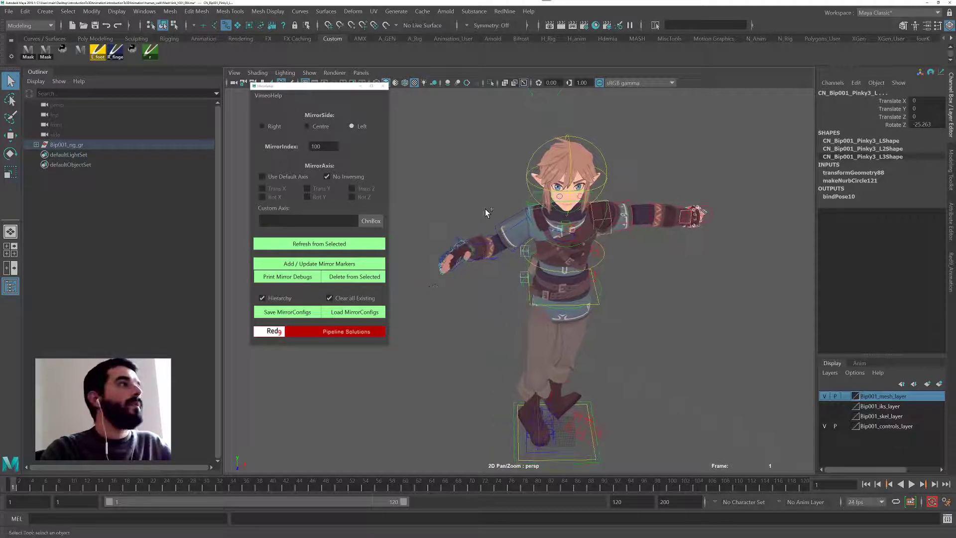
left_click(523, 253)
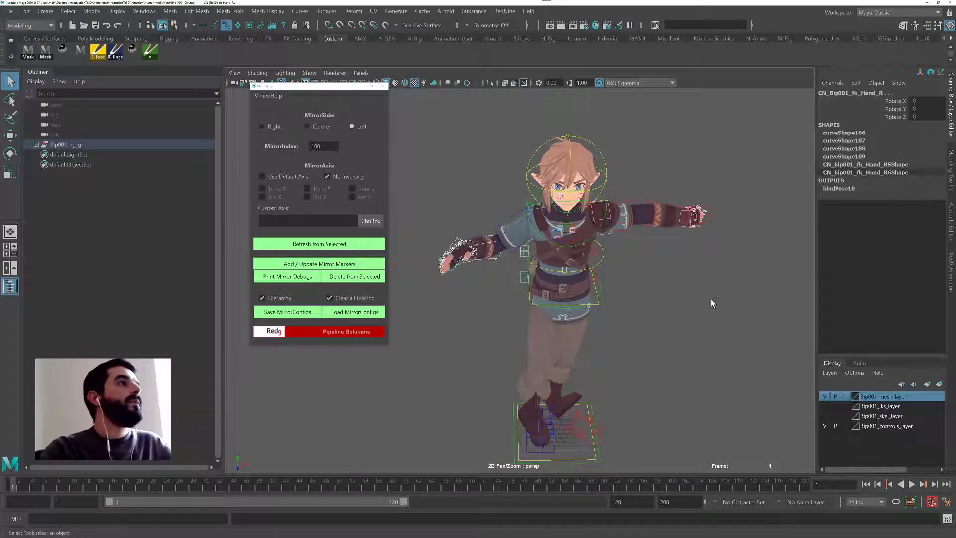
scroll(710, 299, "down", 2)
left_click_drag(459, 114, 802, 442)
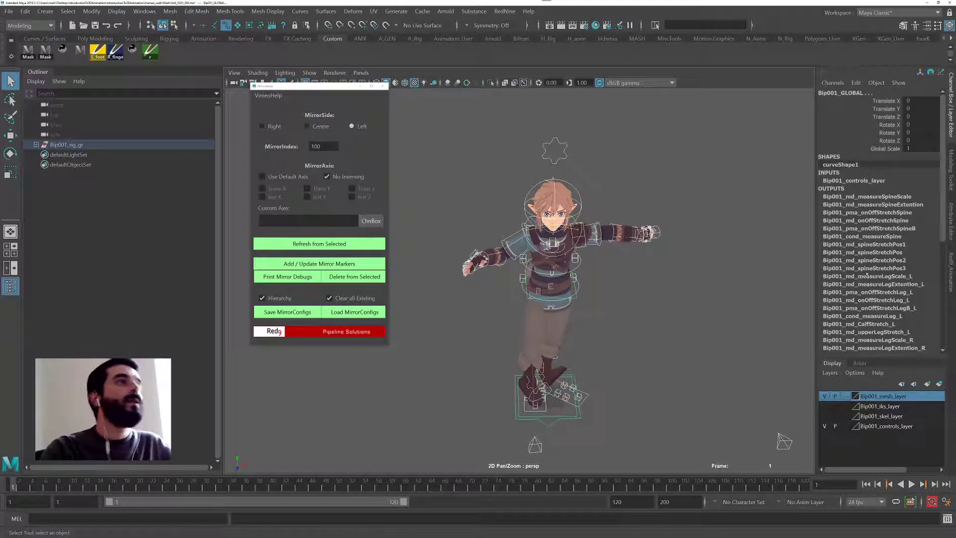
left_click(951, 271)
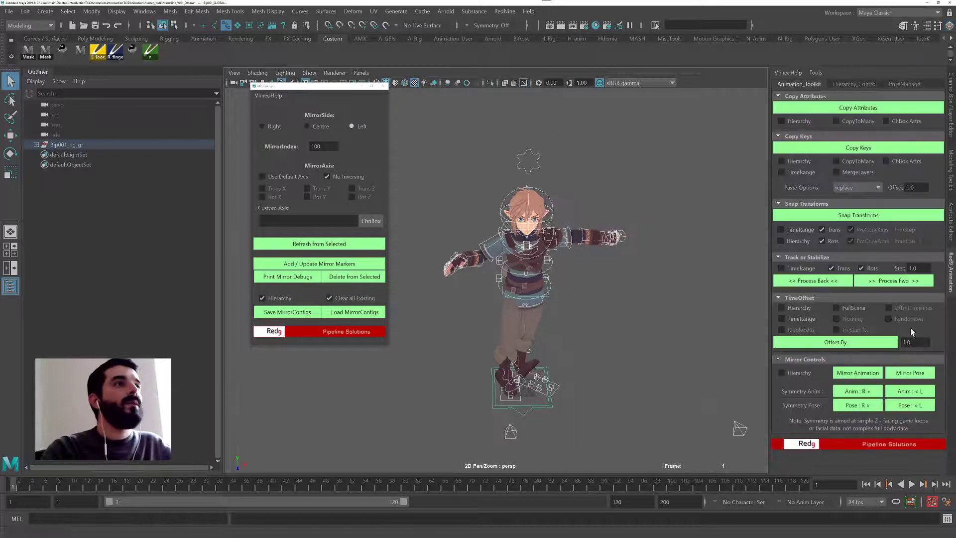
left_click(908, 372)
Step: Try to symmetrize the animation on all controls, from right to left and from left to right
left_click_drag(594, 319, 561, 289, "alt")
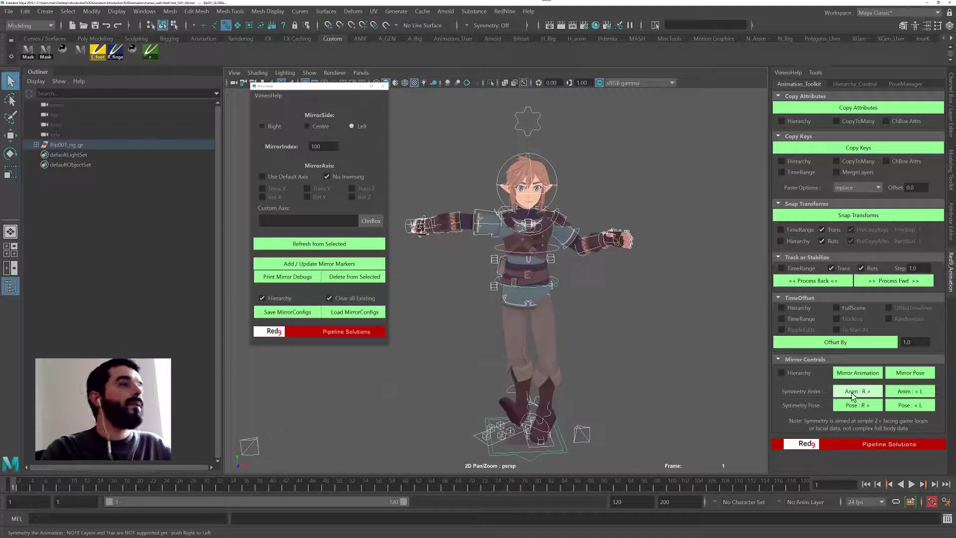
left_click(862, 393)
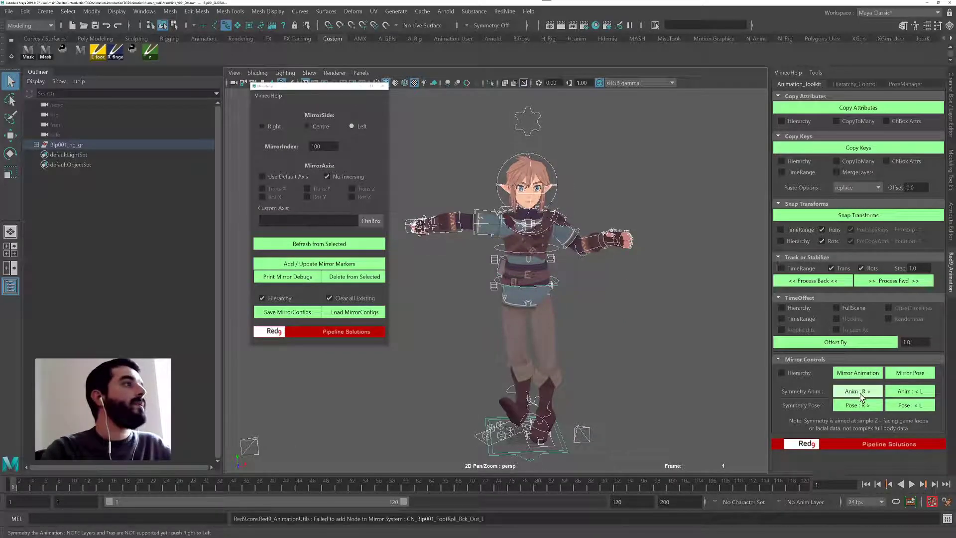
left_click(905, 395)
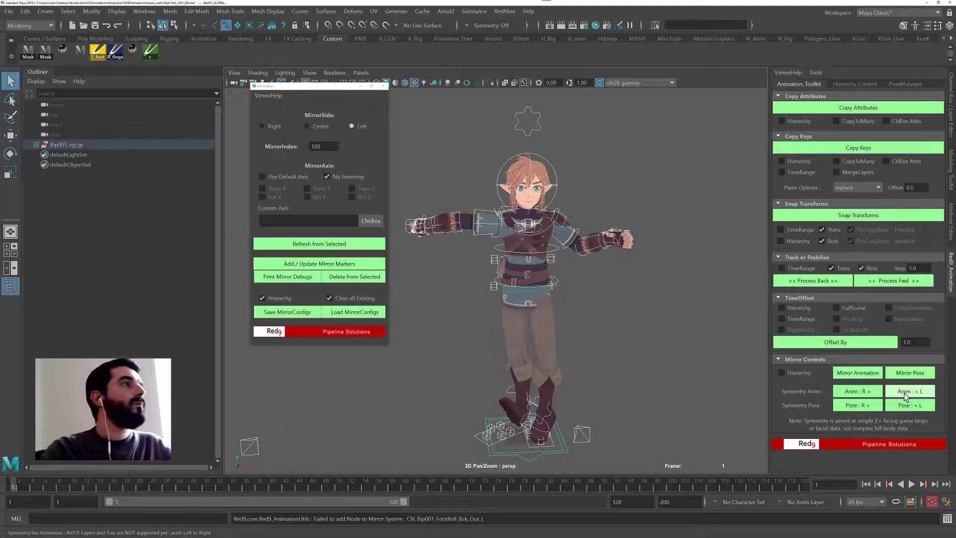
Step: Select the arm controls on both sides and symmetrize their current pose from right to left
right_click_drag(549, 324, 658, 336, "alt")
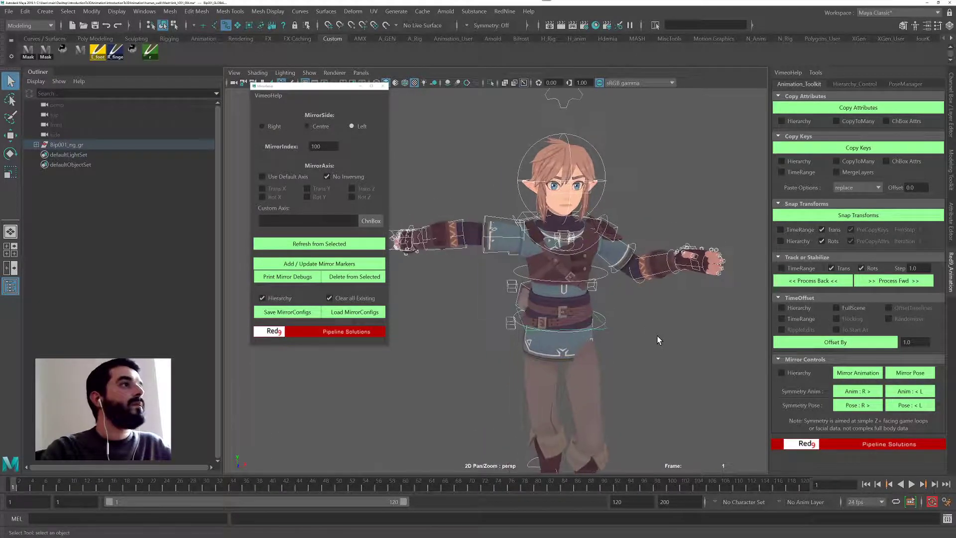
left_click(626, 245)
middle_click_drag(595, 295, 620, 308, "alt")
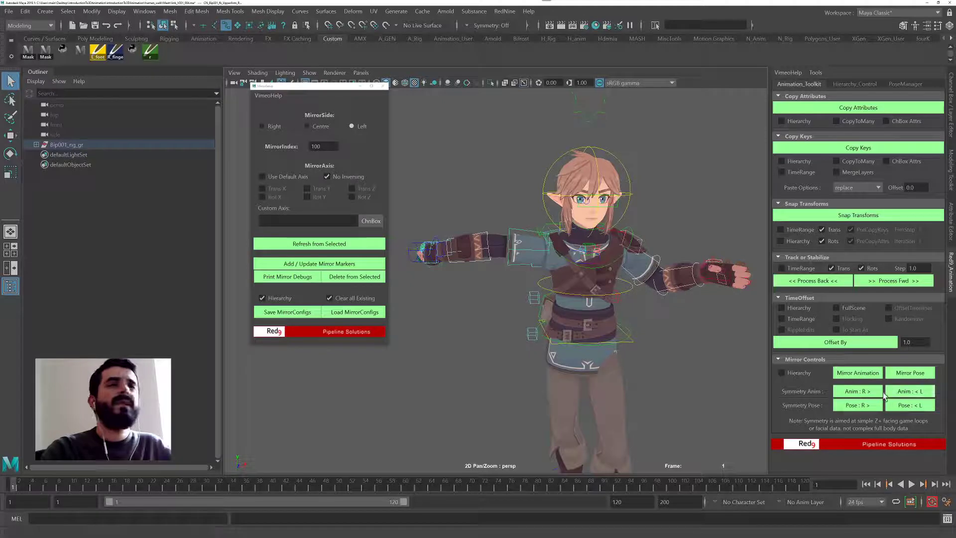
left_click(861, 407)
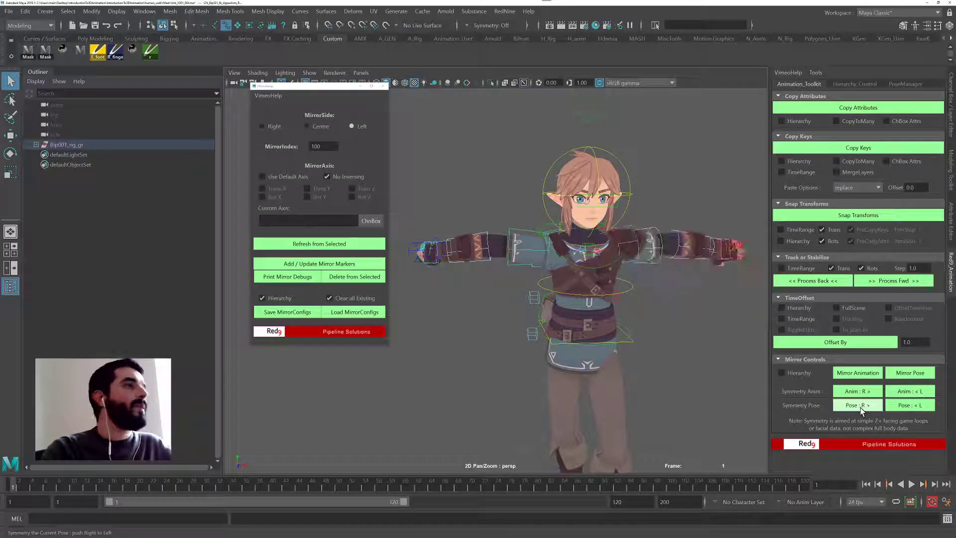
Step: Undo the right-to-left pose symmetry and symmetrize the arm controls' current pose from left to right instead
middle_click_drag(665, 357, 642, 348, "alt")
key("ctrl+z")
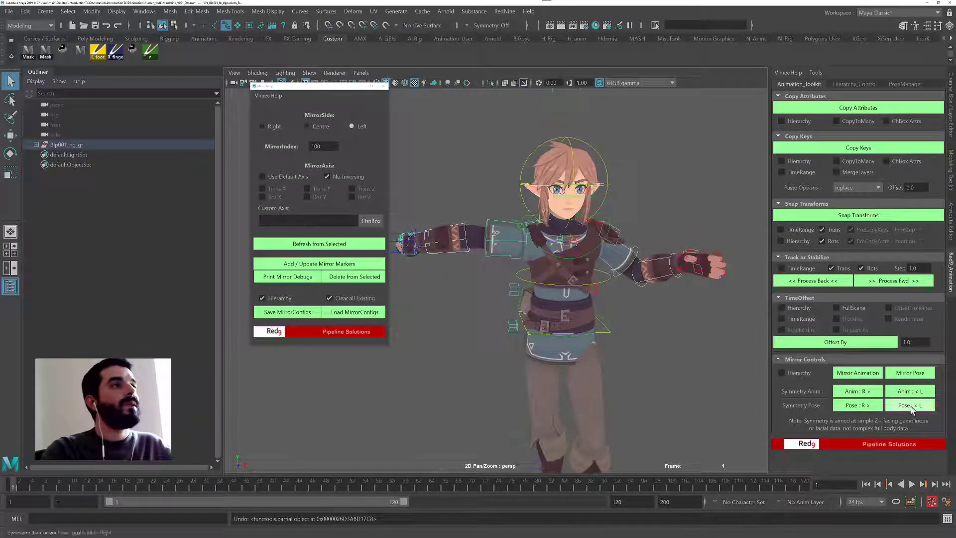
left_click(911, 408)
right_click_drag(683, 359, 518, 304, "alt")
left_click_drag(518, 304, 526, 335, "alt")
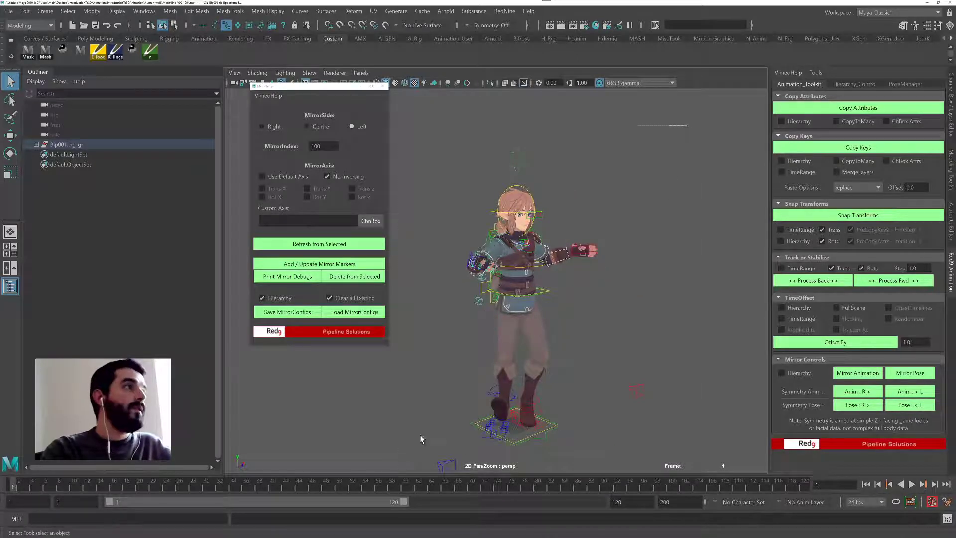
Step: Select all the character's rig controls and reset their translate and rotate values to 0
left_click_drag(420, 439, 358, 509)
left_click(950, 129)
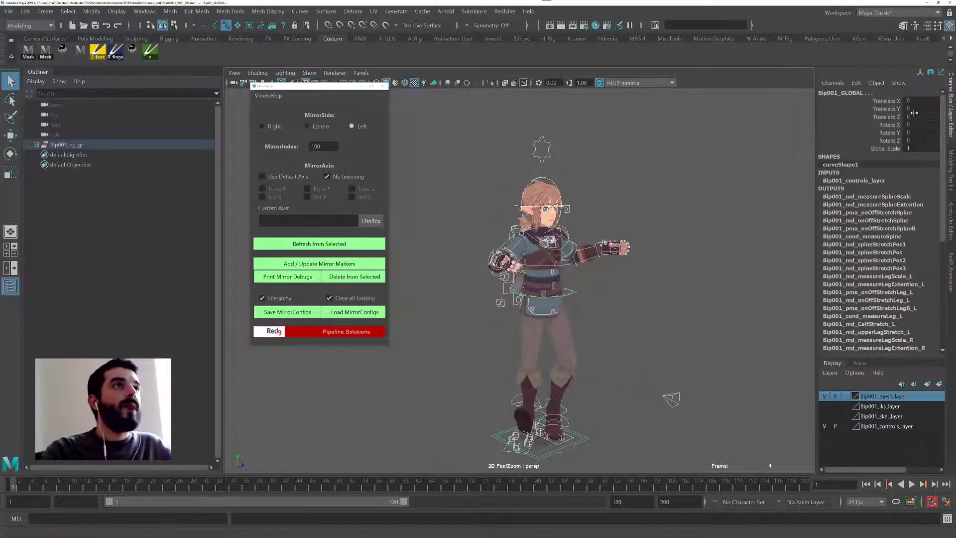
left_click_drag(914, 100, 913, 141)
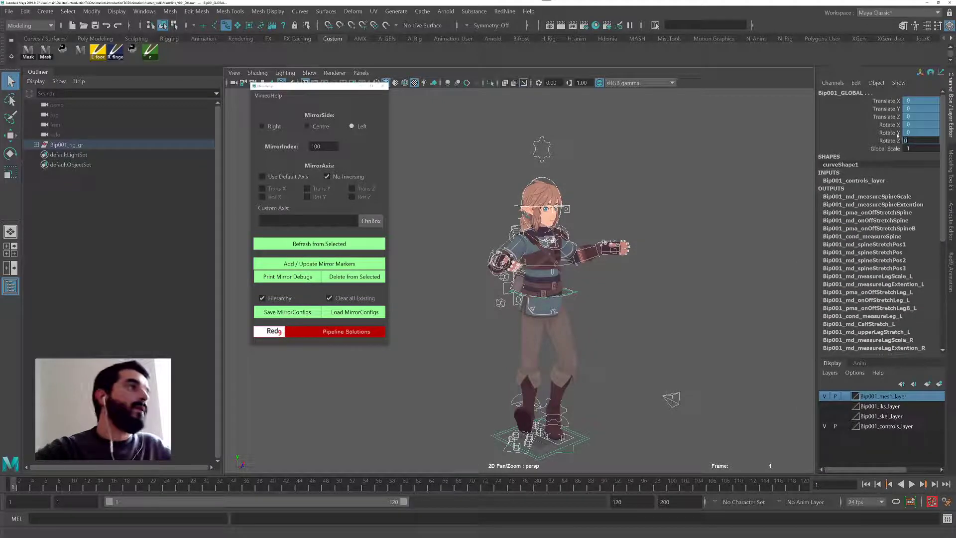
type("0")
key("Return")
left_click_drag(599, 255, 573, 259, "alt")
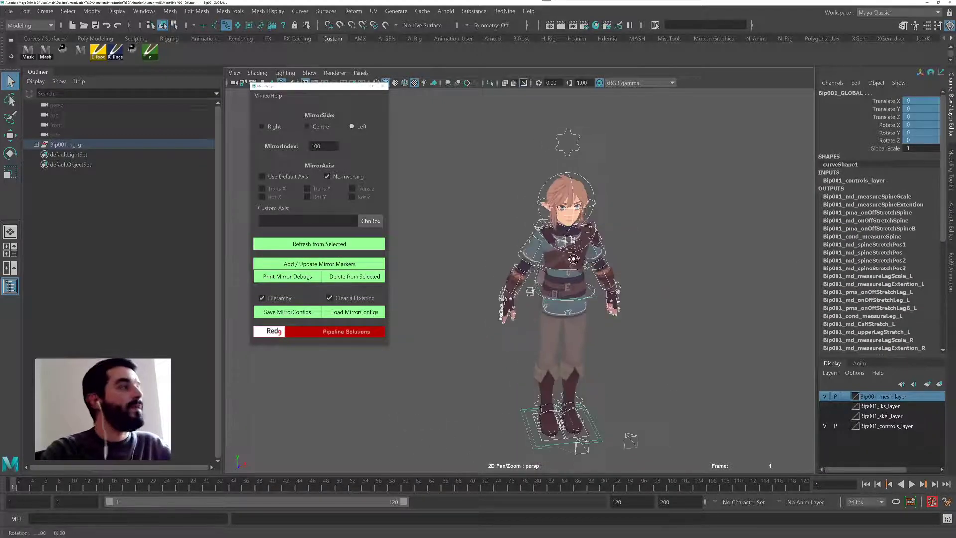
Step: Save the scene as a new version named link_V001_005.ma in the Mesh folder
left_click(9, 11)
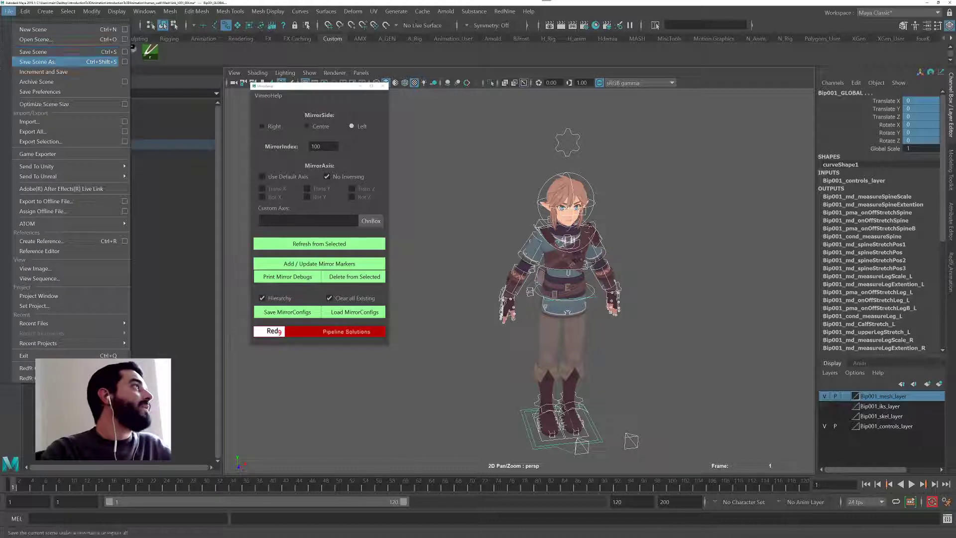
left_click(56, 62)
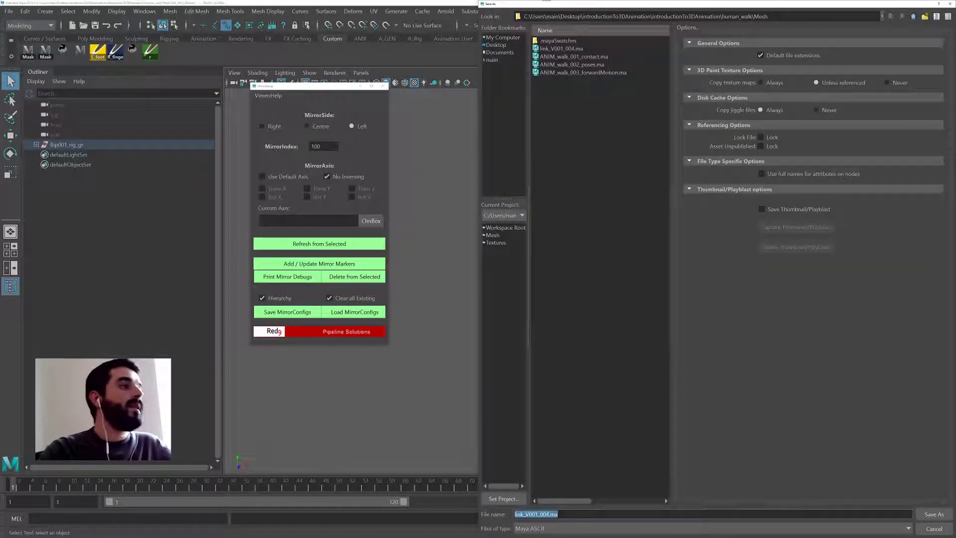
left_click(547, 514)
key("BackSpace")
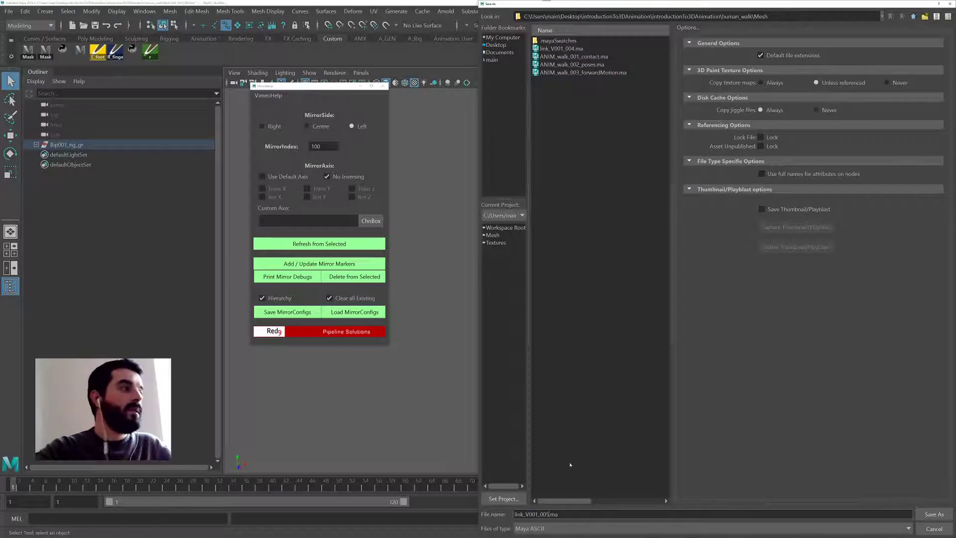
key("Return")
Step: Clear the selection and open the save dialog for the Red9 mirror configuration, then cancel it
left_click(679, 333)
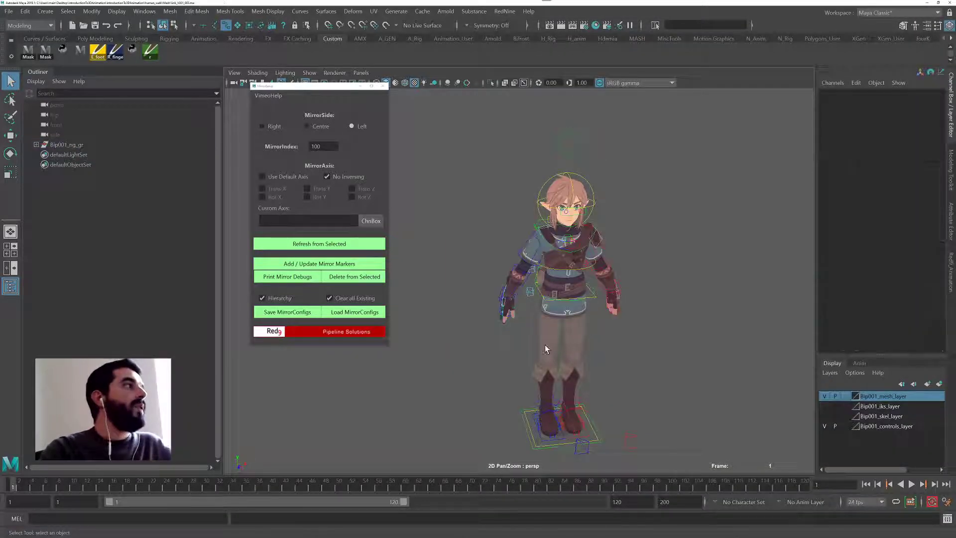
left_click_drag(545, 344, 459, 339, "alt")
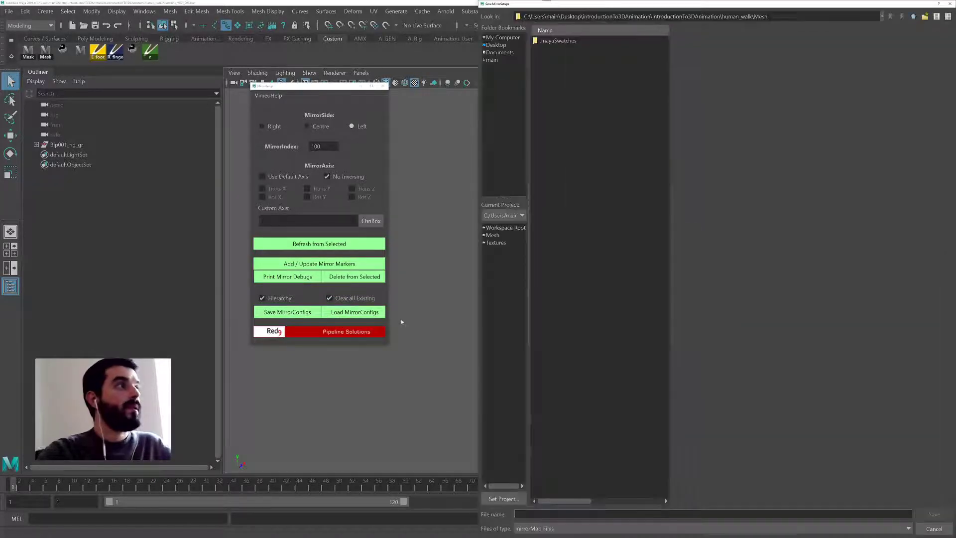
key("Escape")
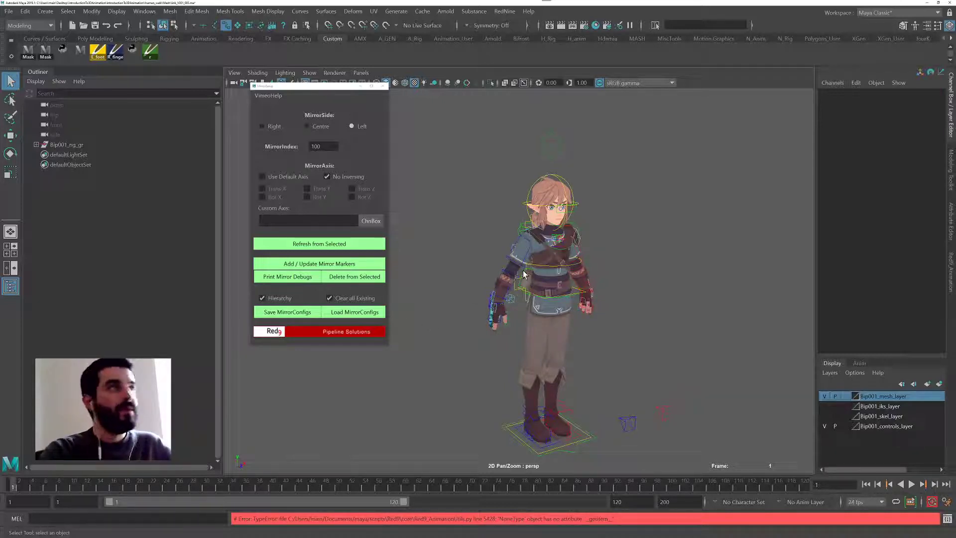
Step: Select the left arm's settings control and test its Fk Ik attribute by scrubbing the value up and back to 0
middle_click_drag(520, 269, 503, 268, "alt")
left_click_drag(503, 271, 598, 289, "alt")
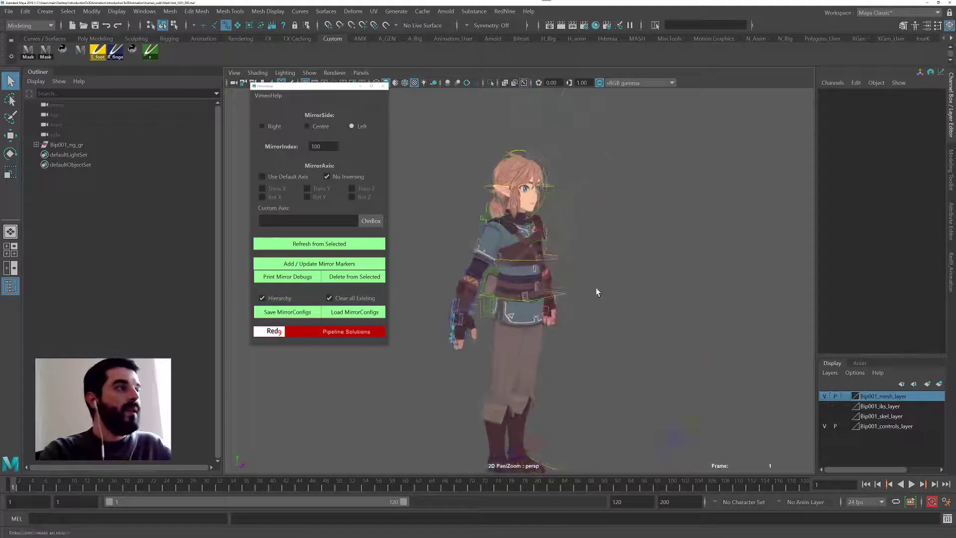
middle_click_drag(572, 289, 565, 224, "alt")
right_click_drag(566, 224, 556, 222, "alt")
left_click_drag(556, 222, 433, 340, "alt")
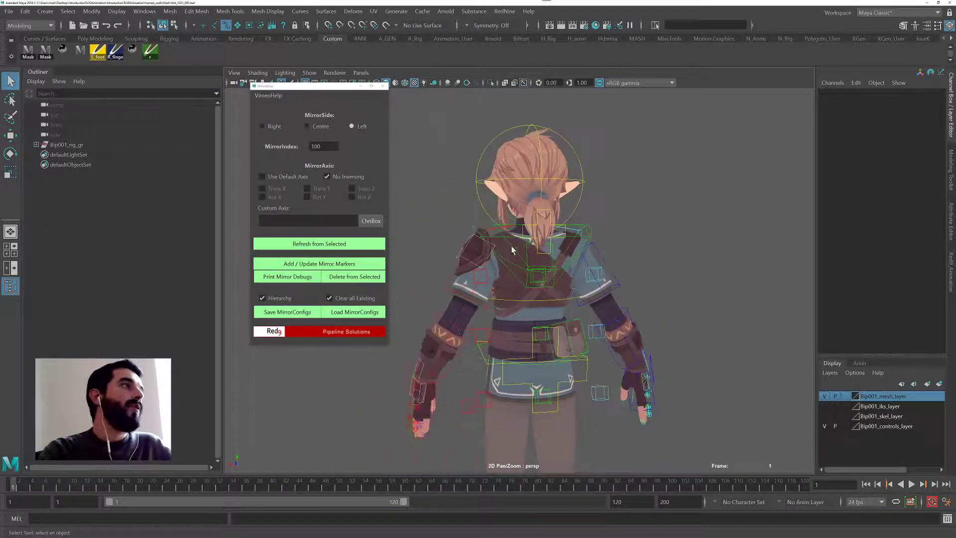
left_click_drag(524, 370, 621, 366, "alt")
left_click(624, 365)
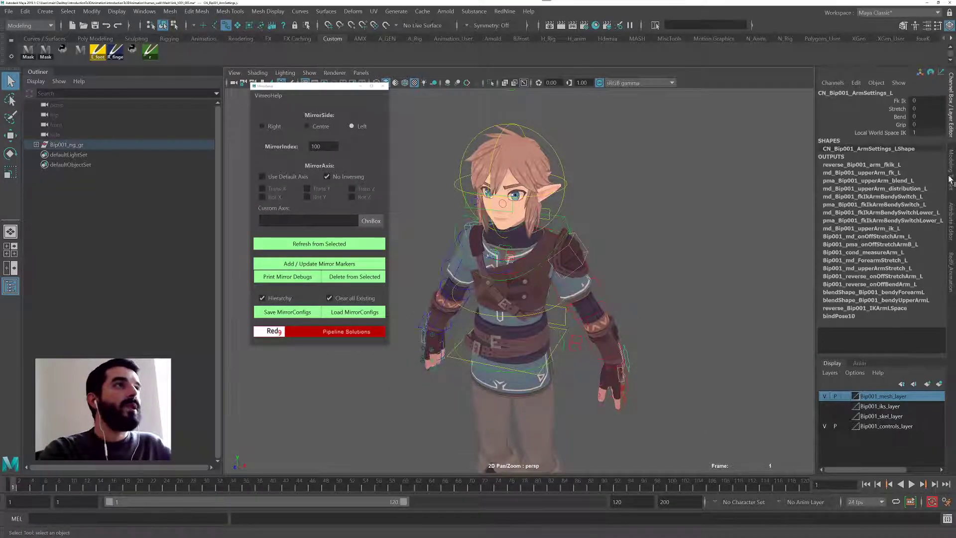
left_click(899, 101)
middle_click_drag(777, 227, 797, 229)
left_click_drag(735, 269, 663, 267, "alt")
middle_click_drag(682, 311, 548, 309)
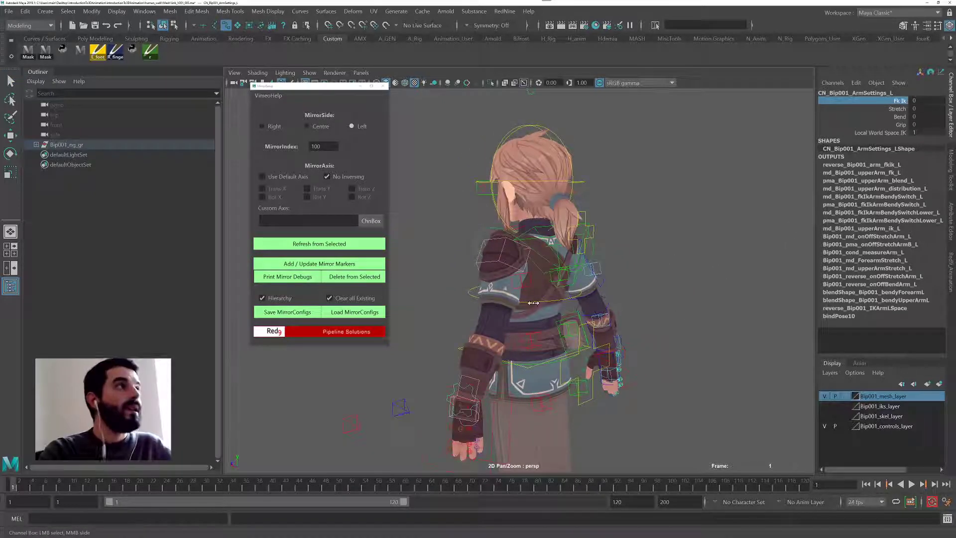
left_click_drag(487, 309, 579, 308, "alt")
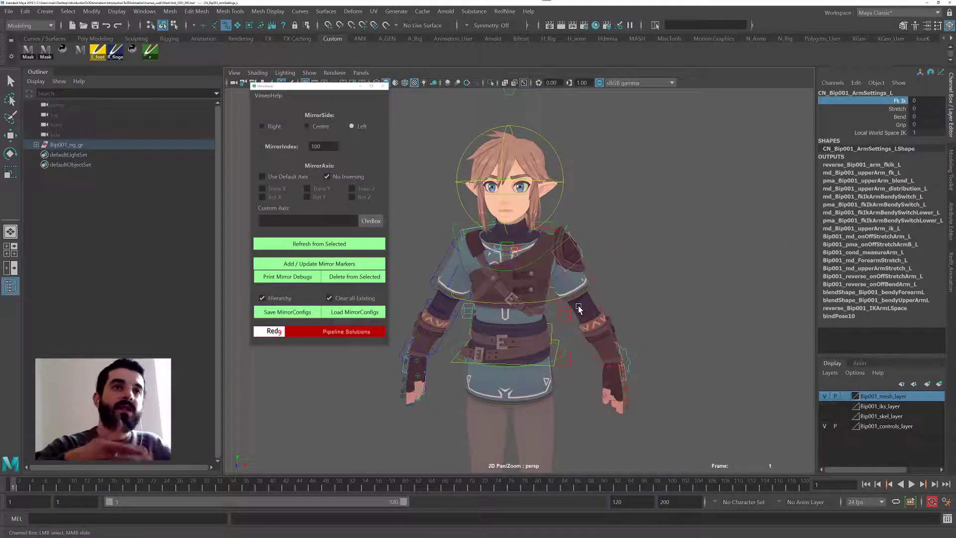